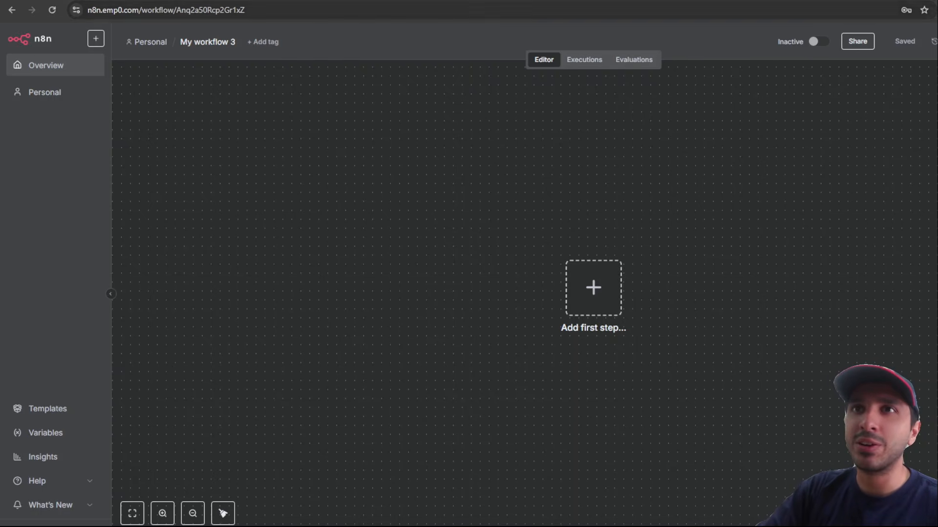
Step: Switch to the articles.emp0.com tab showing the Emp0 Articles blog homepage
click(281, 0)
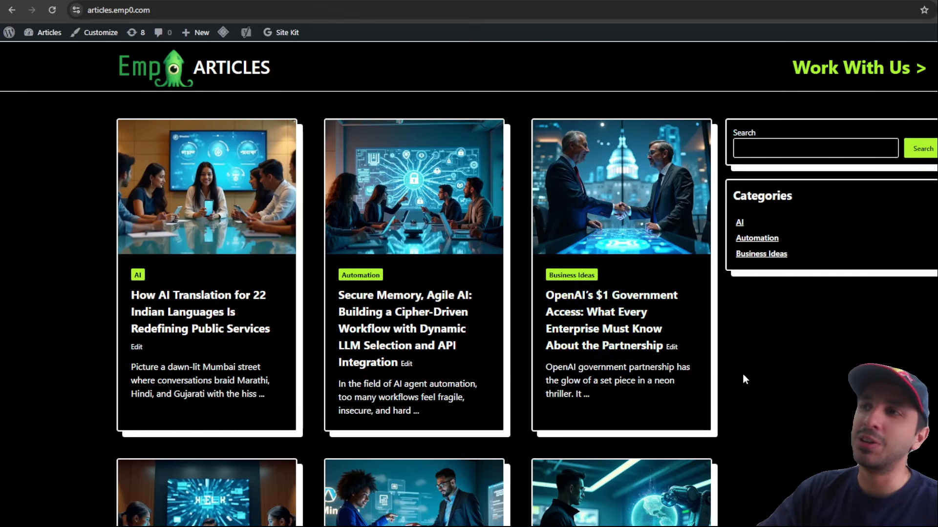
Step: Scroll the article grid and open the AMD vs Nvidia in AI Chips post
scroll(743, 379, down, 3)
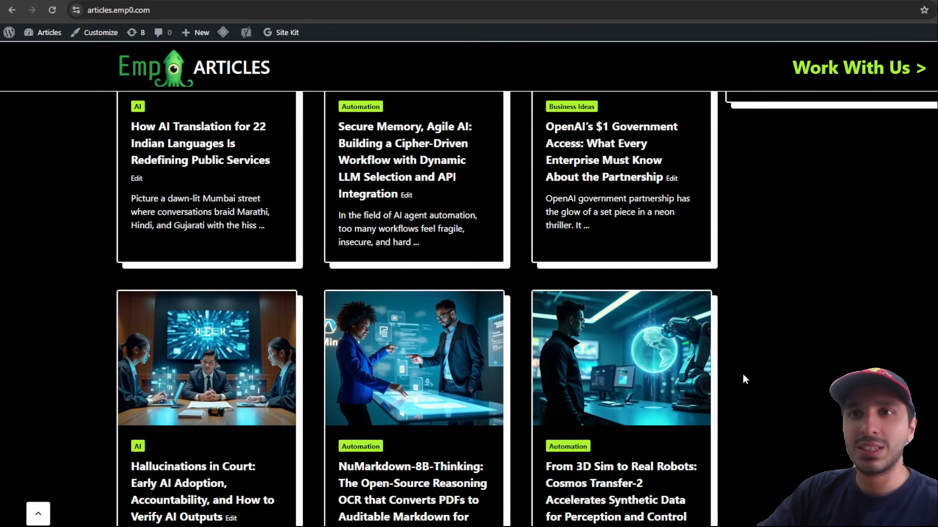
scroll(743, 379, down, 6)
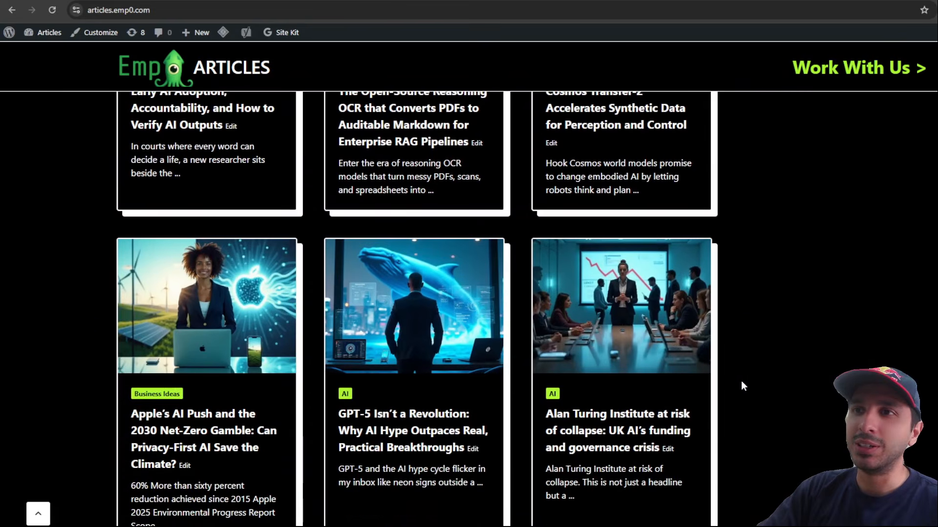
scroll(504, 386, down, 3)
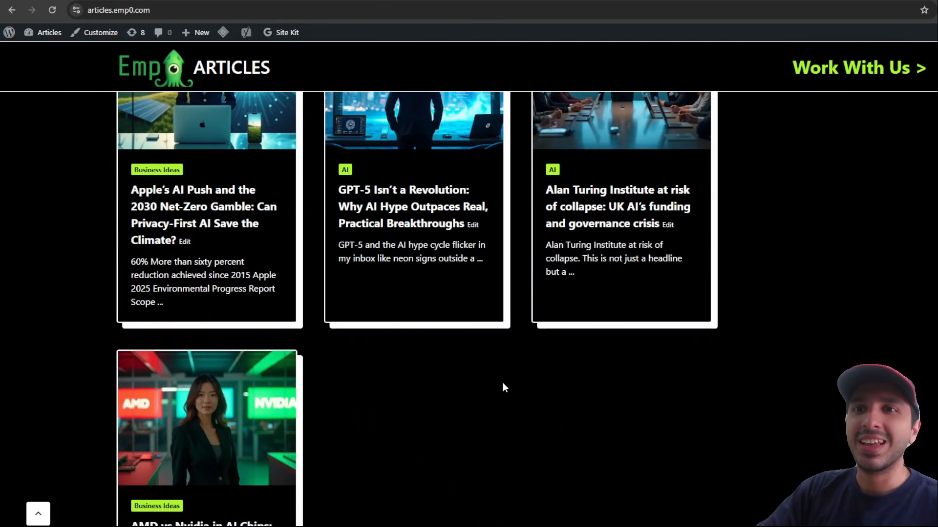
scroll(503, 386, down, 2)
click(239, 433)
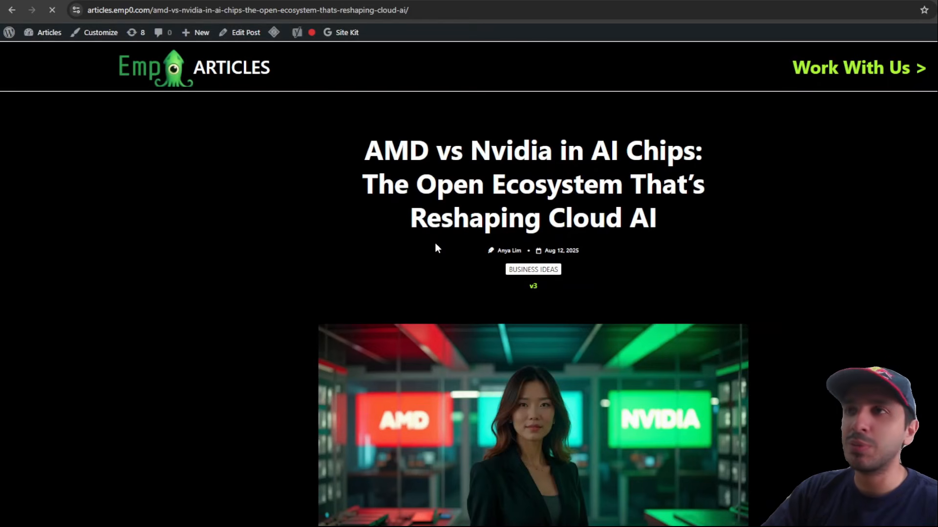
Step: Read through the AMD vs Nvidia article, then return to the empty n8n workflow My workflow 3
scroll(435, 246, down, 3)
scroll(431, 252, up, 2)
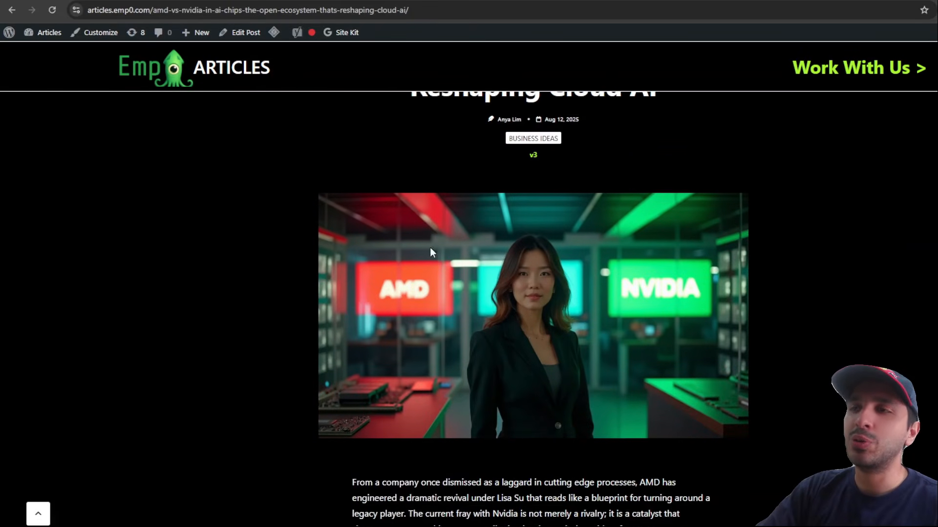
scroll(430, 249, up, 1)
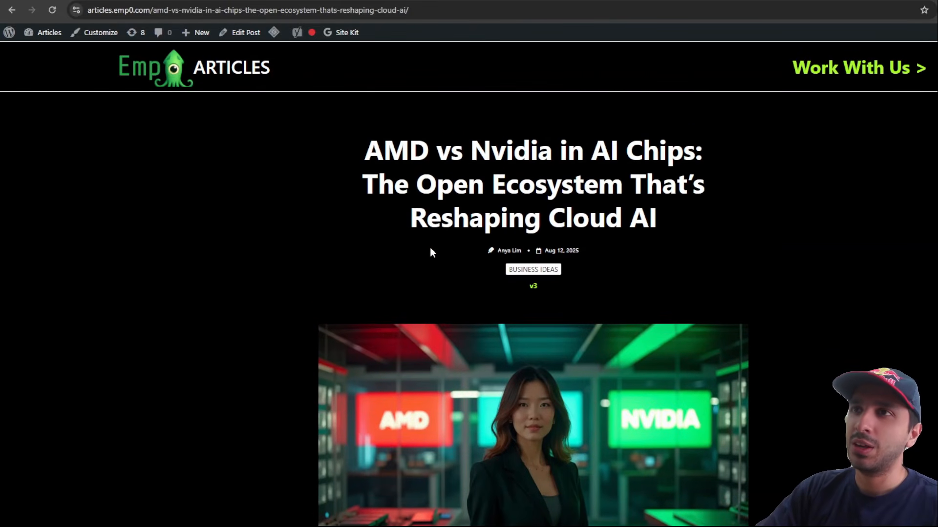
drag(316, 139, 716, 263)
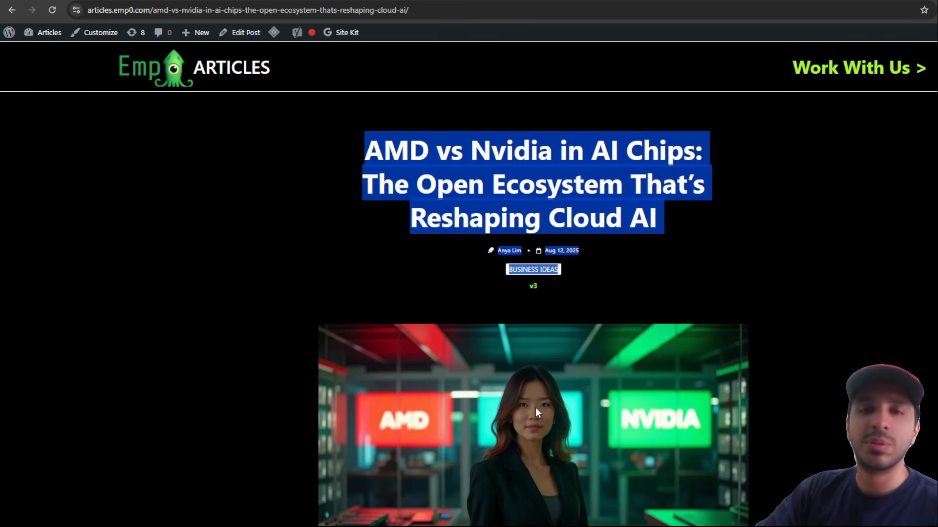
click(532, 292)
scroll(836, 414, down, 9)
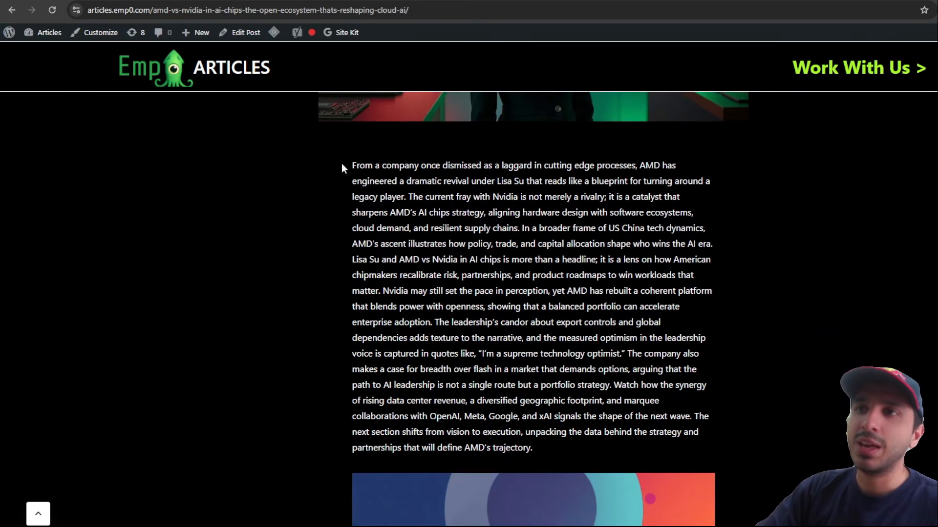
scroll(427, 271, down, 2)
scroll(427, 271, down, 14)
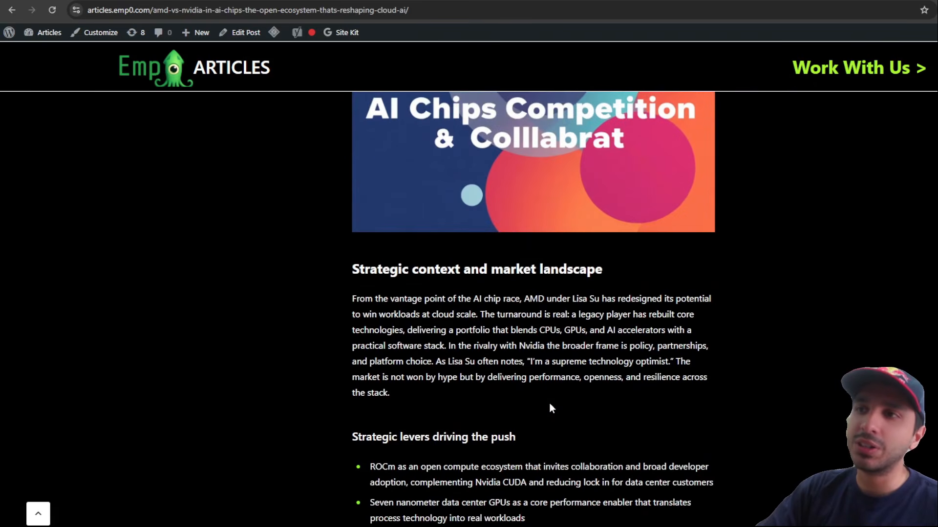
scroll(387, 283, down, 15)
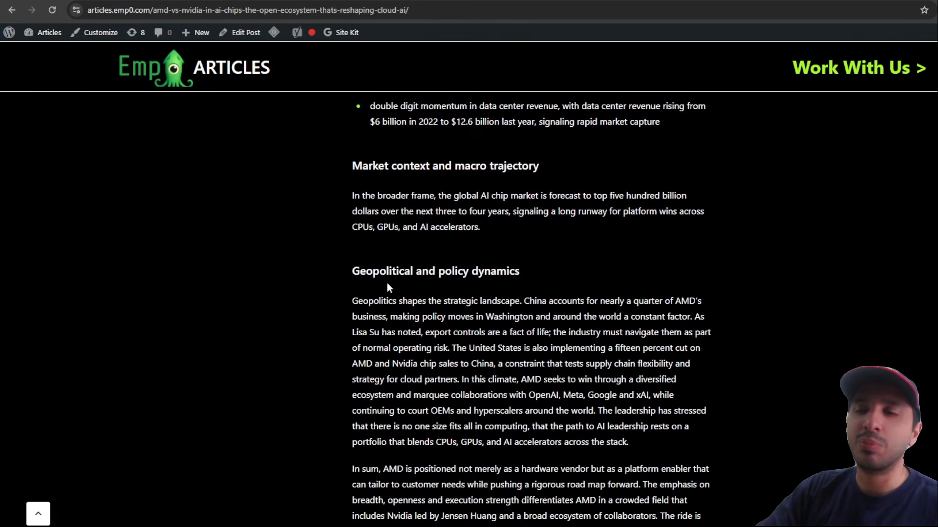
scroll(393, 292, down, 17)
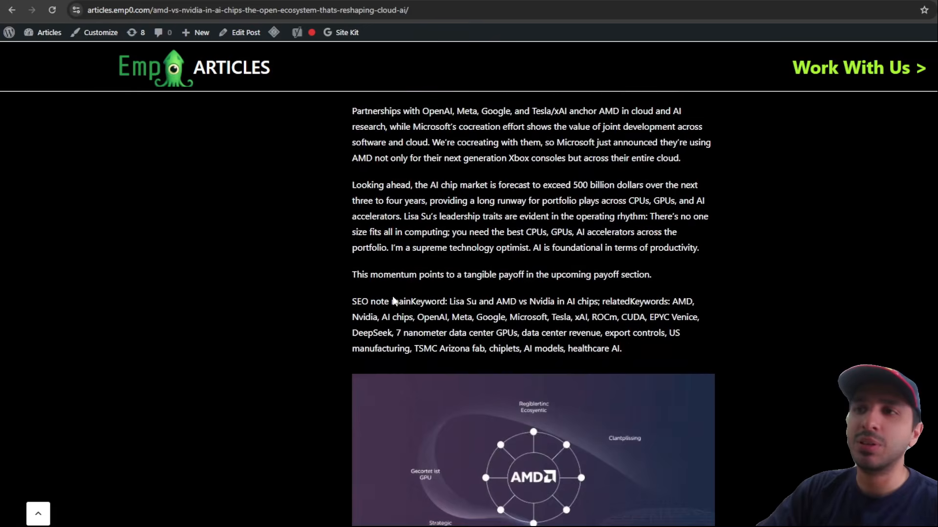
scroll(393, 297, down, 16)
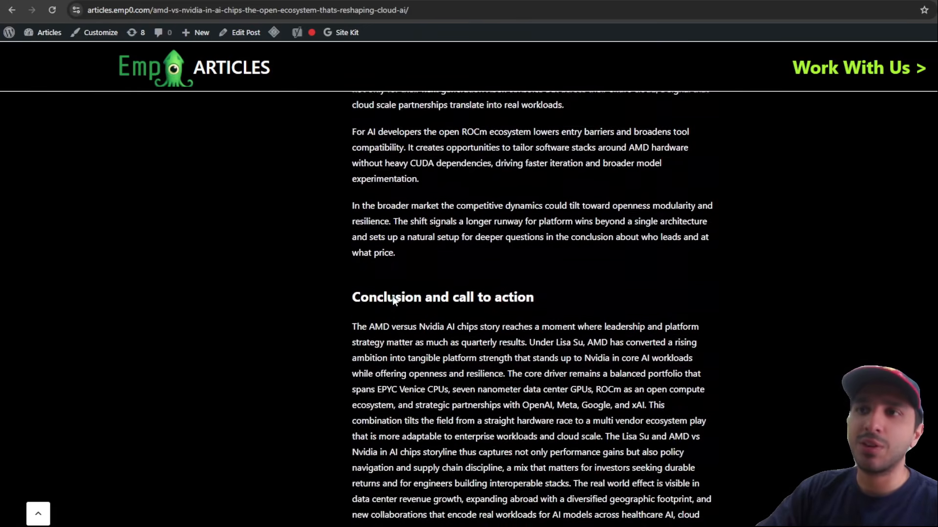
scroll(393, 297, down, 4)
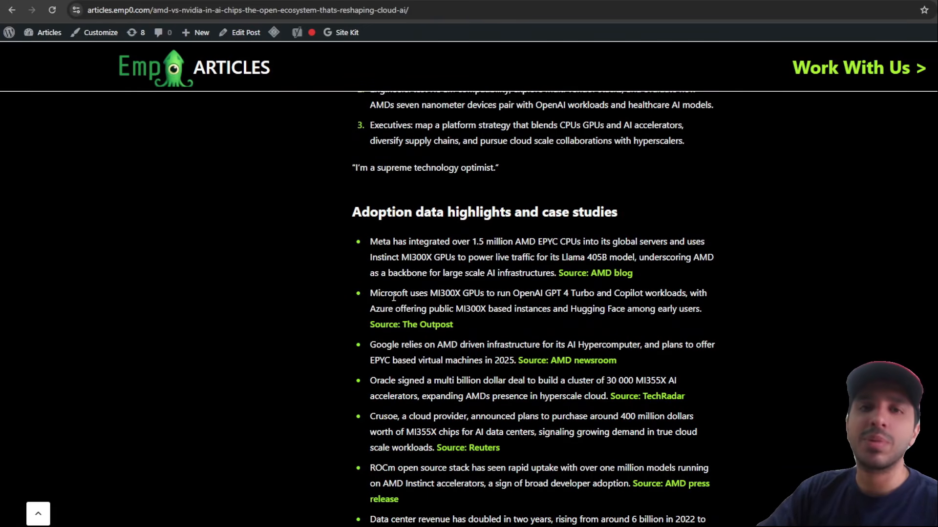
scroll(394, 297, down, 1)
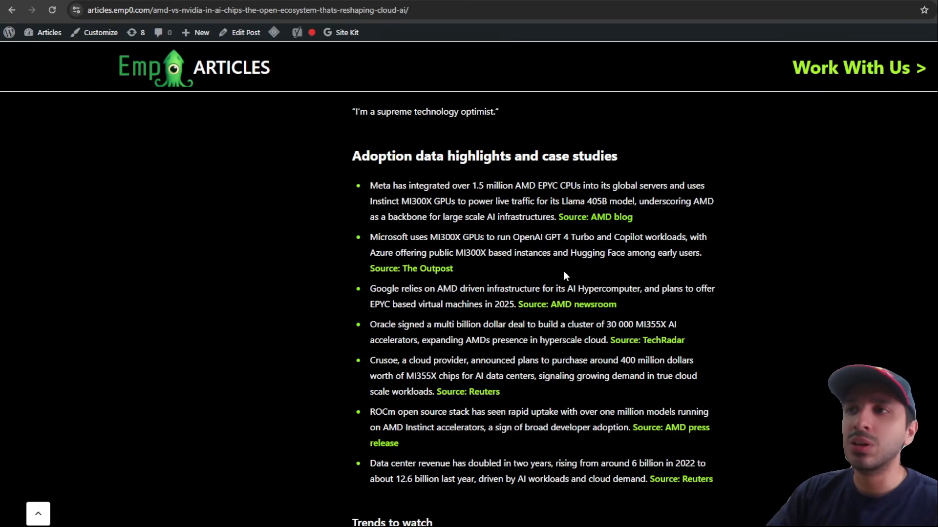
scroll(564, 274, down, 6)
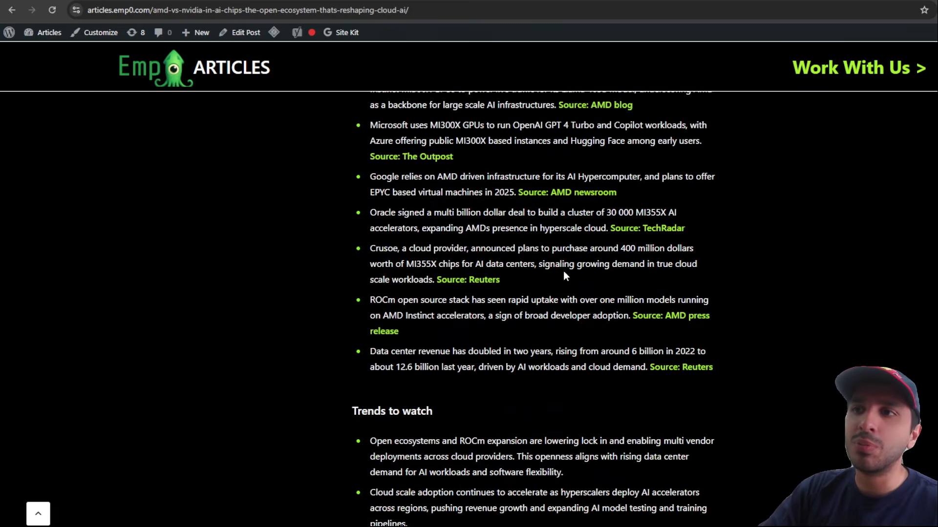
scroll(564, 273, down, 2)
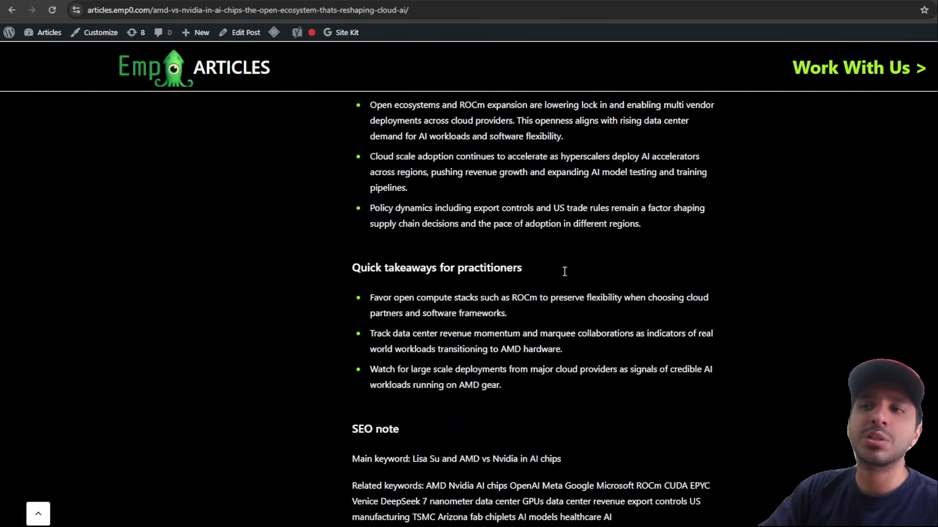
scroll(564, 276, down, 2)
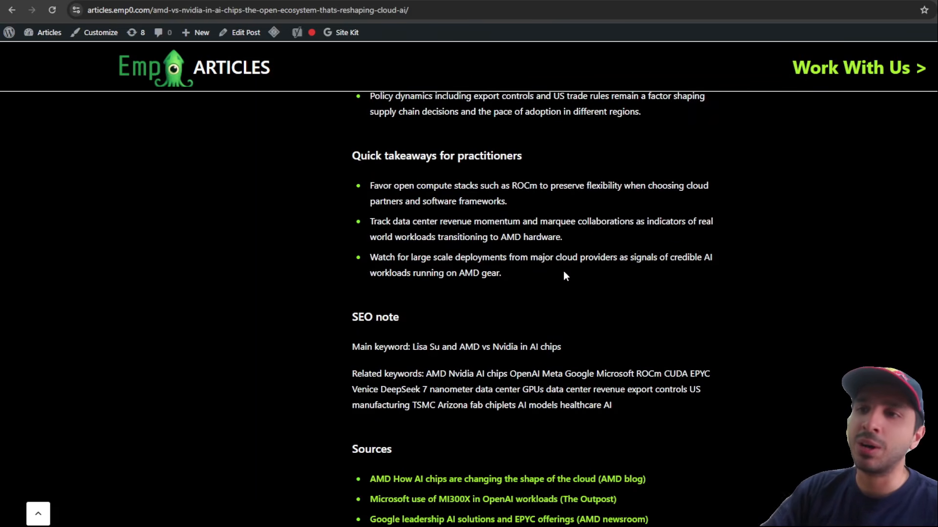
scroll(565, 276, down, 2)
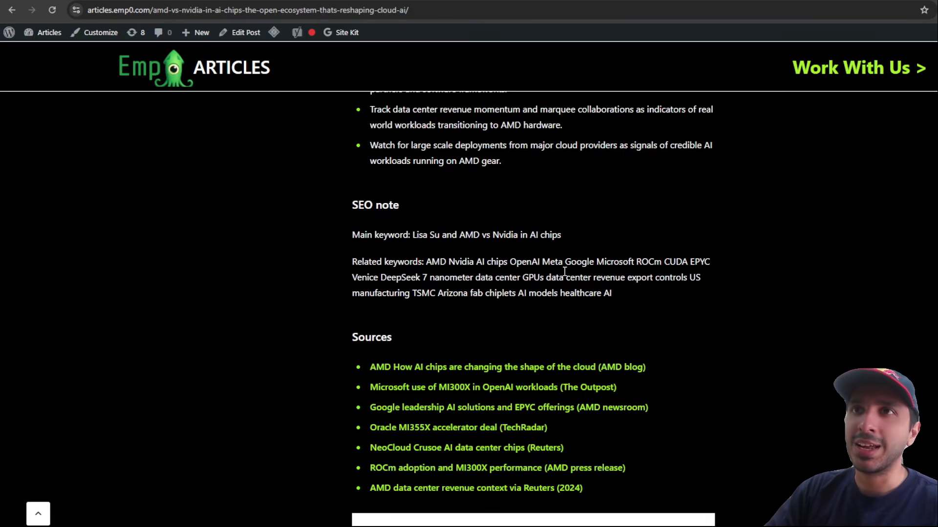
click(234, 1)
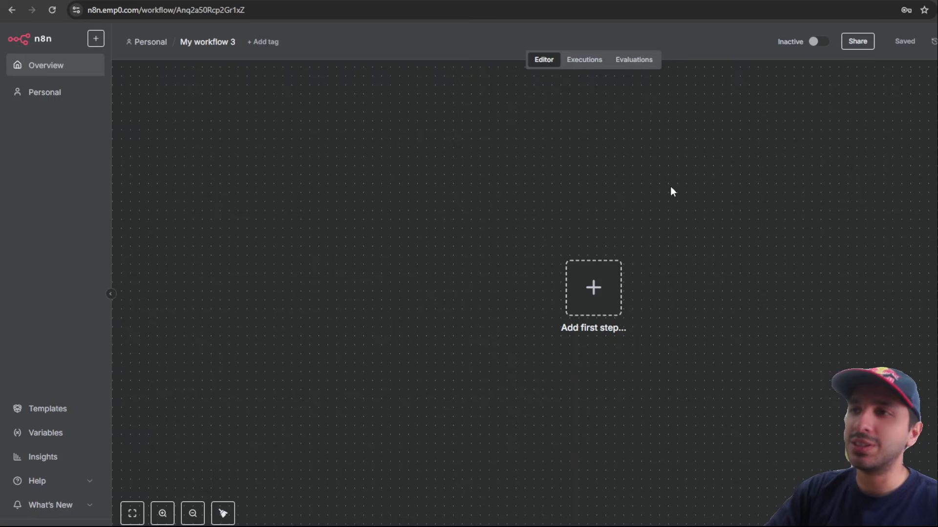
Step: Add an AI Agent node after a chat-message trigger and zoom in on both nodes
click(597, 288)
text(ai )
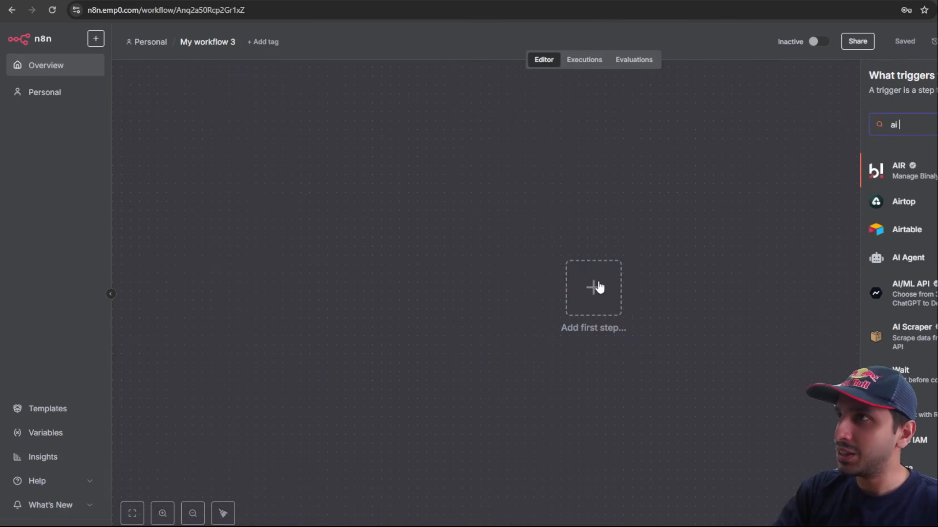
text(age)
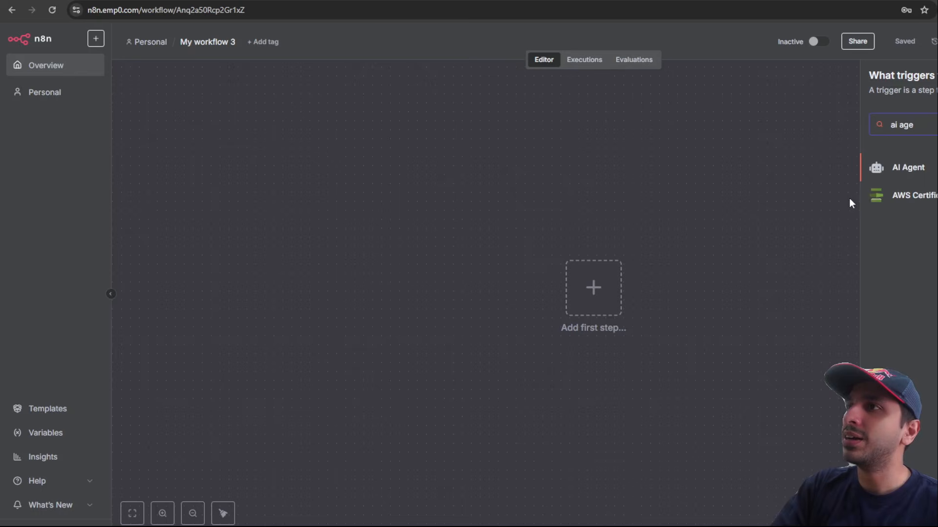
click(902, 176)
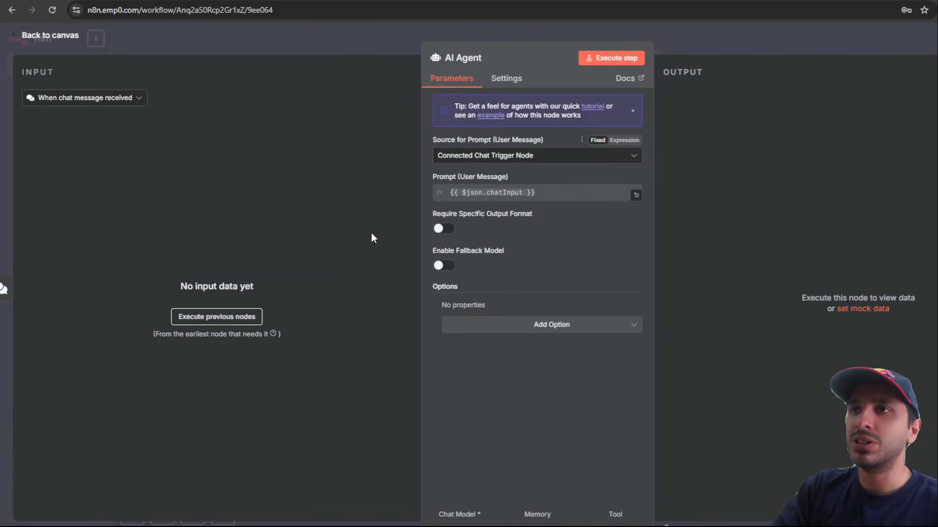
click(753, 43)
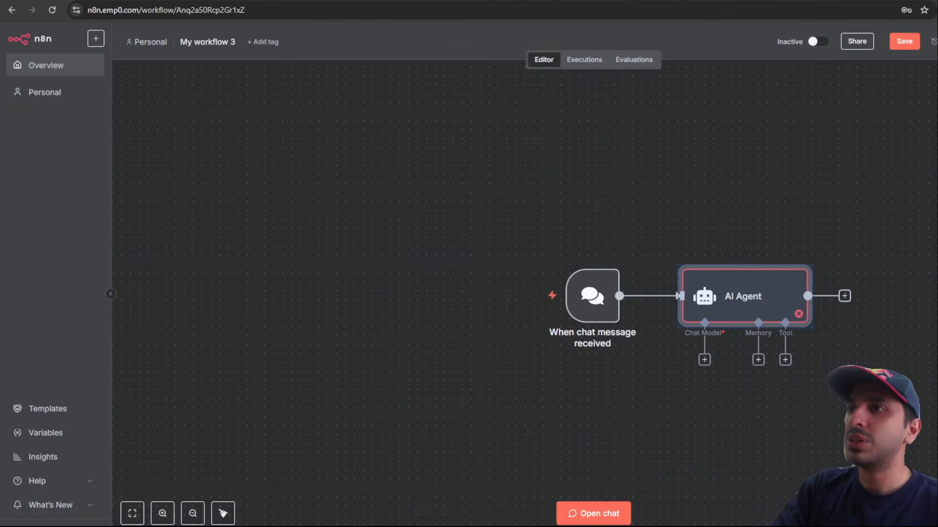
drag(859, 463, 706, 408)
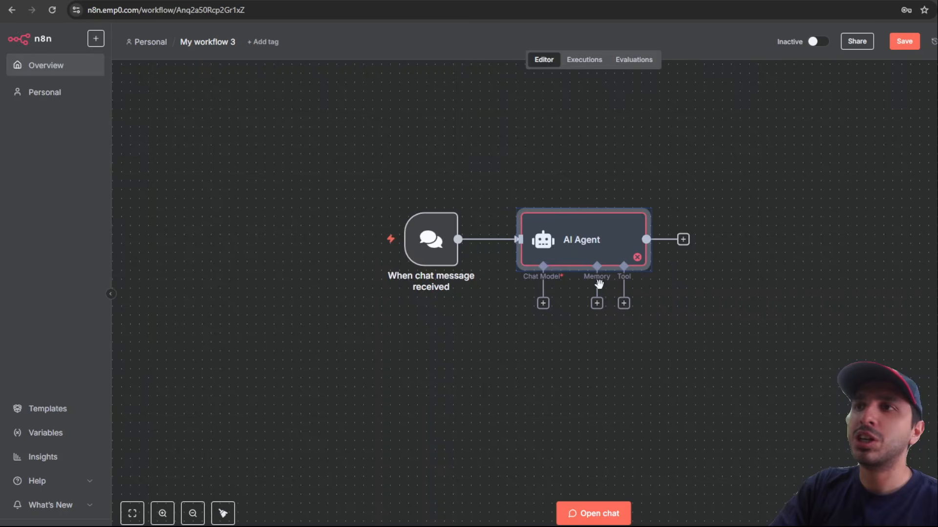
scroll(587, 280, up, 2)
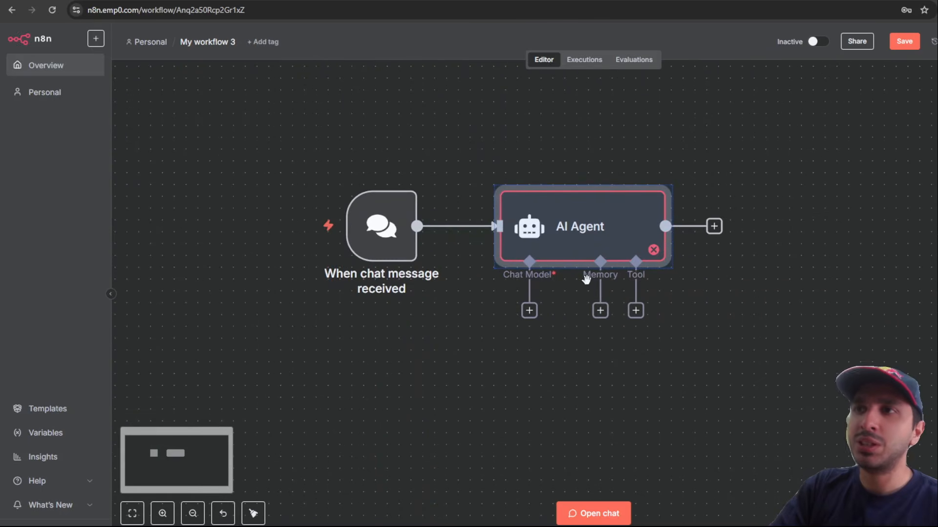
click(727, 296)
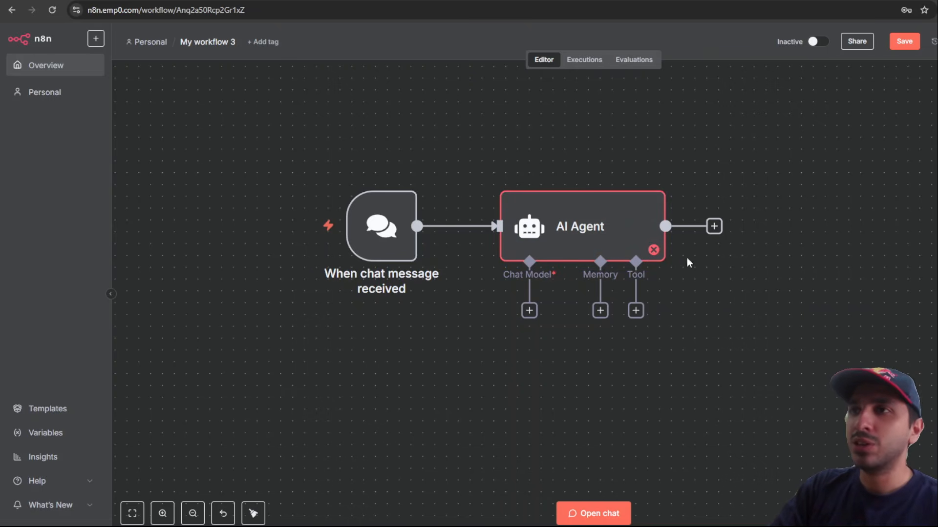
drag(430, 148, 303, 382)
Step: Delete the chat message trigger node and its connection
click(323, 414)
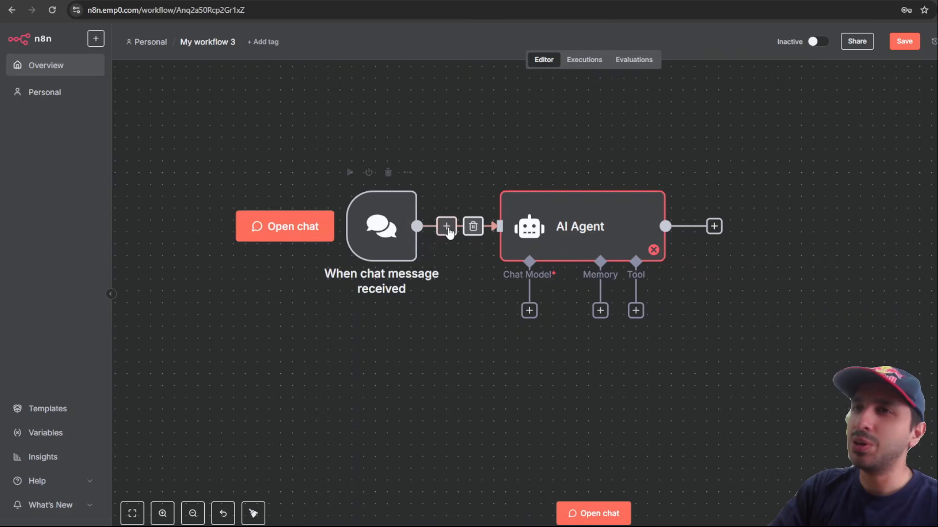
click(403, 230)
click(388, 174)
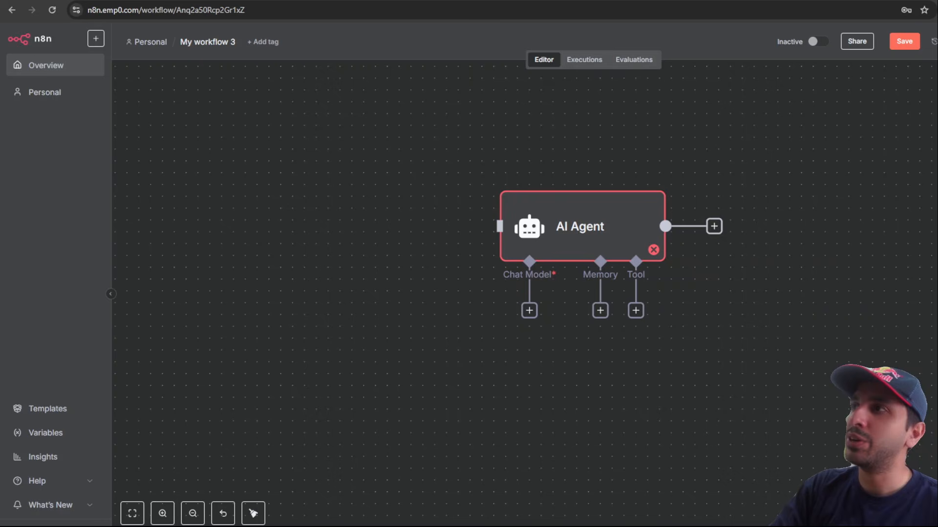
Step: Add a Schedule Trigger running every hour and connect it to the AI Agent
key(Tab)
text(sch)
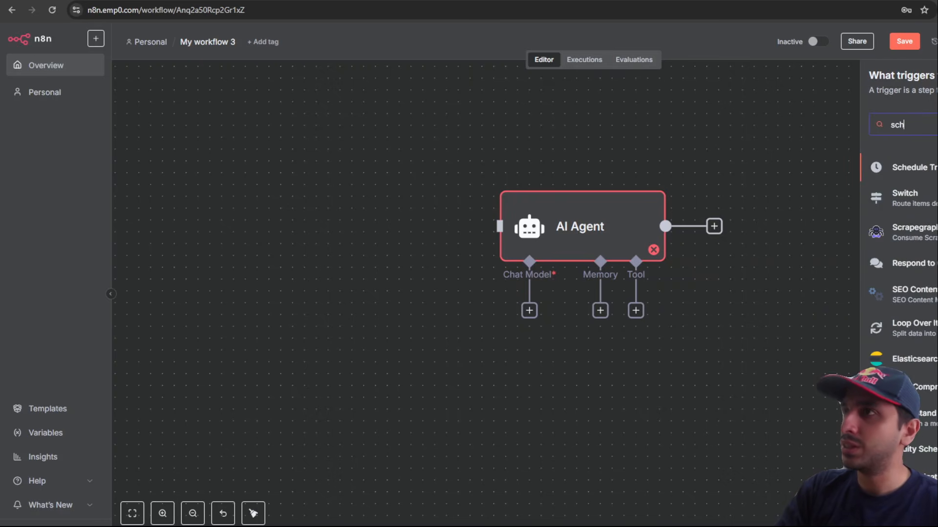
key(Return)
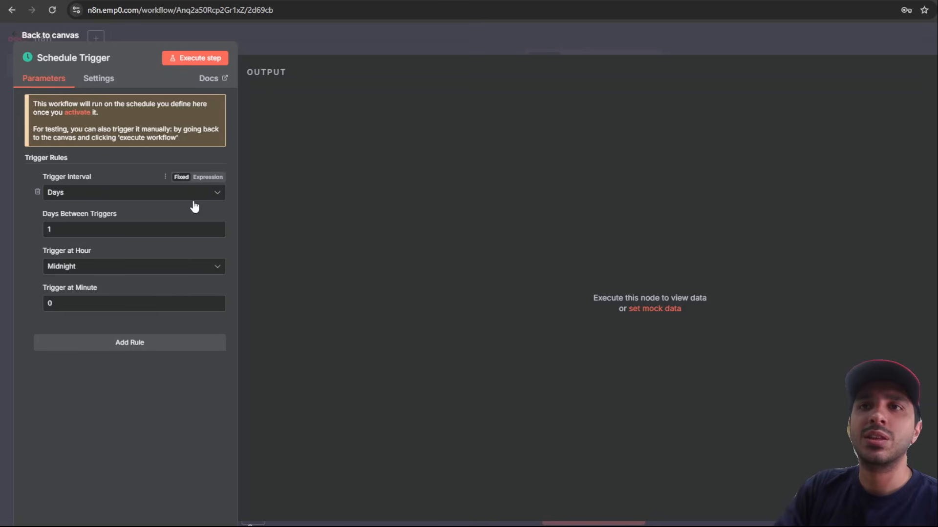
click(194, 199)
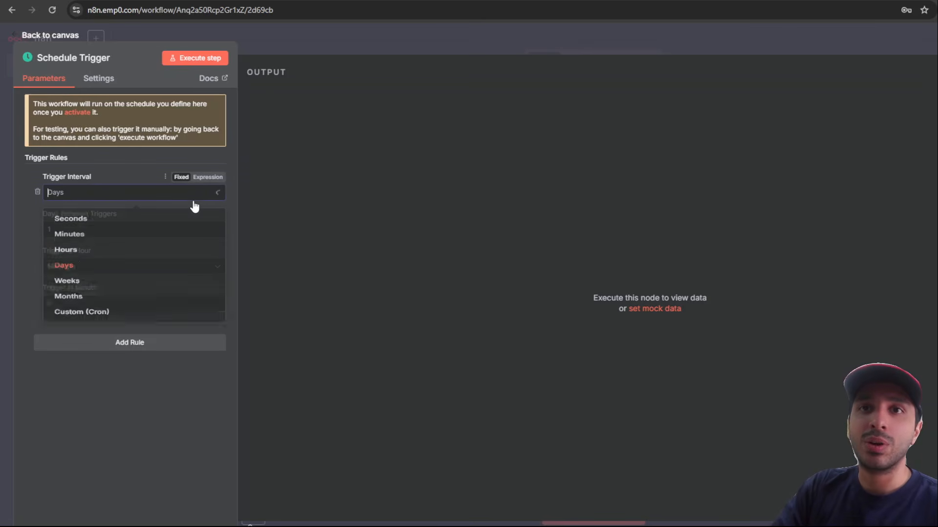
click(192, 259)
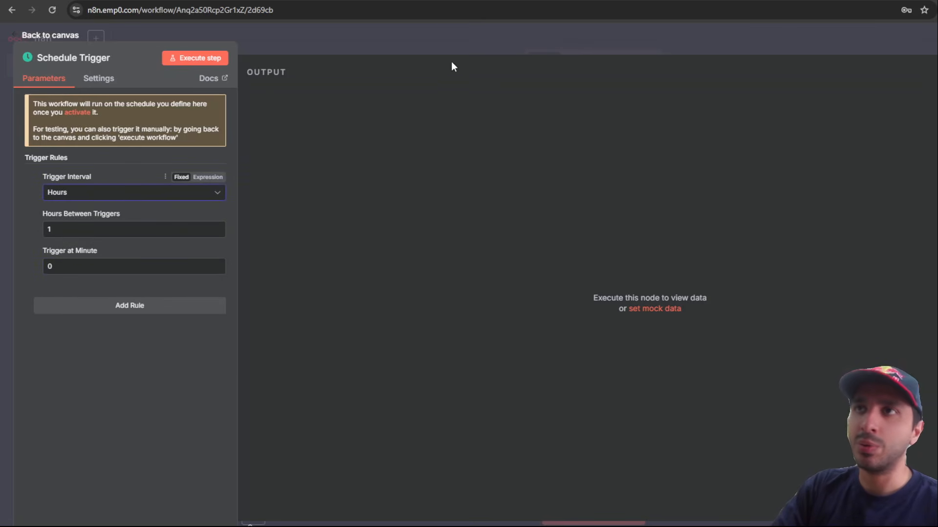
click(464, 49)
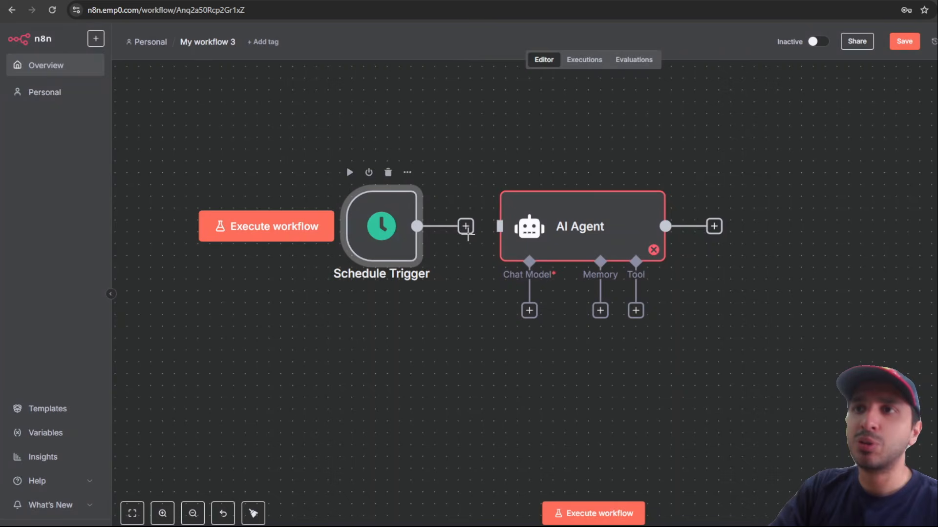
drag(416, 227, 500, 226)
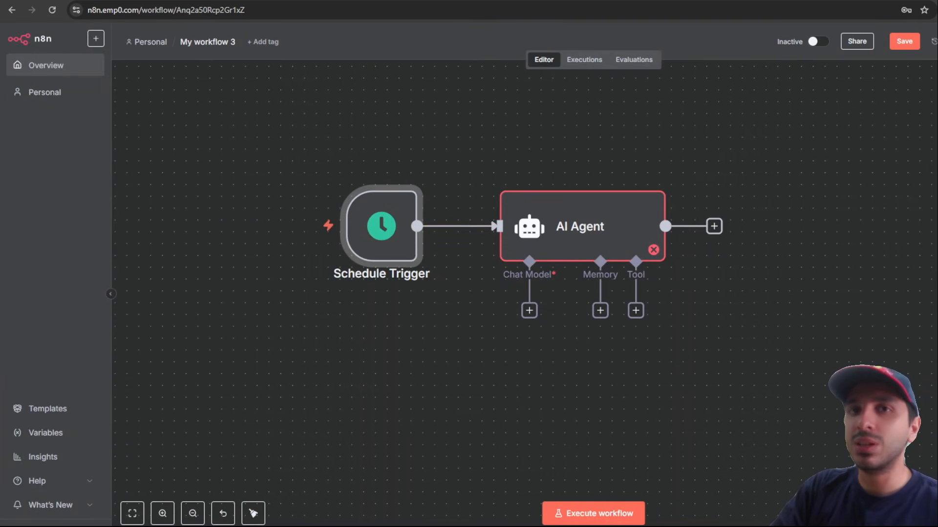
Step: Attach an OpenAI Chat Model node to the AI Agent's Chat Model slot
click(530, 312)
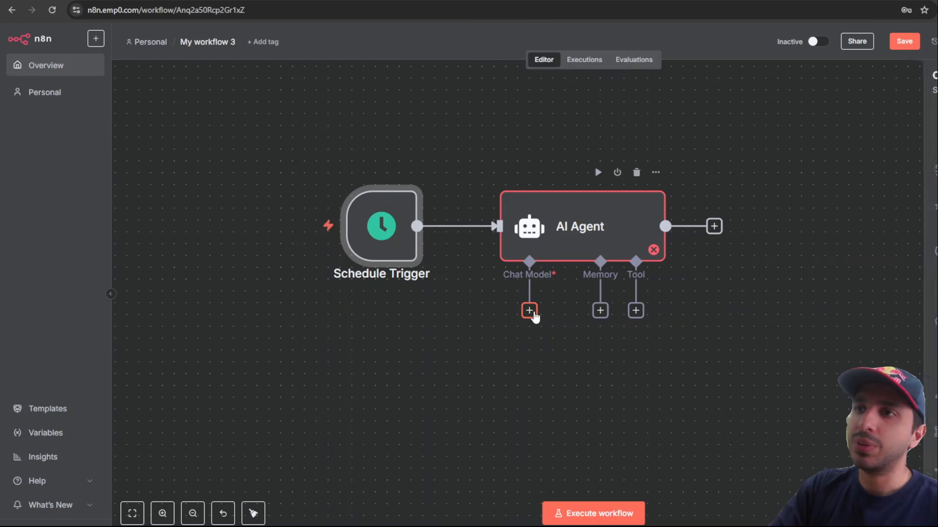
text(op)
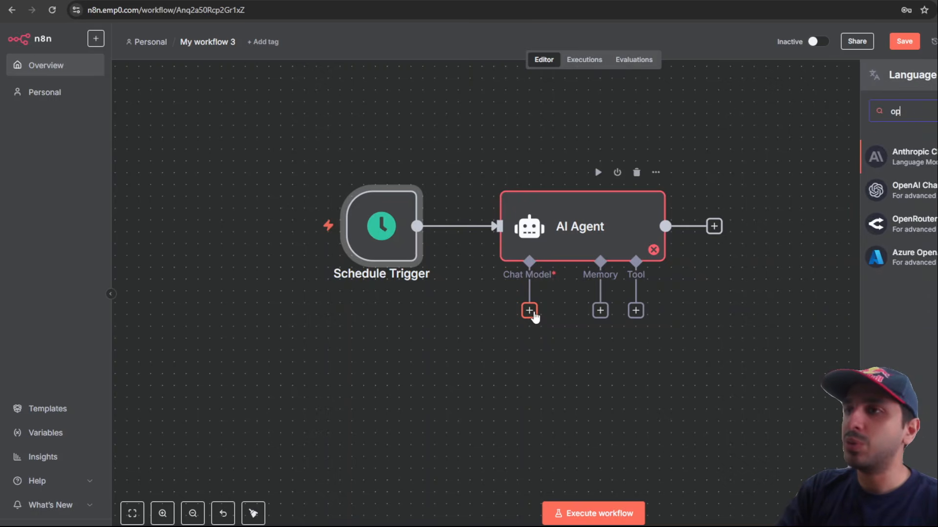
text(en)
click(927, 151)
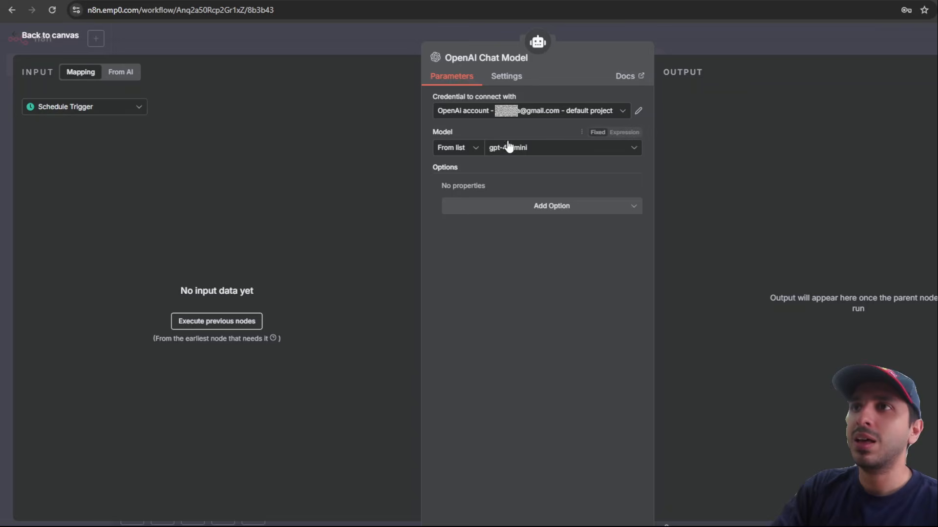
Step: Start creating a new OpenAI credential and switch to the OpenAI API keys page
click(621, 114)
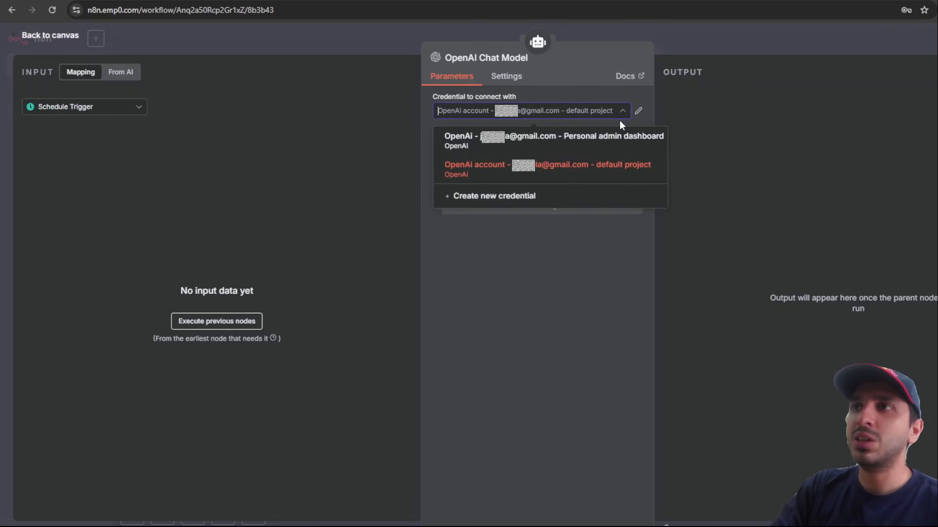
click(527, 205)
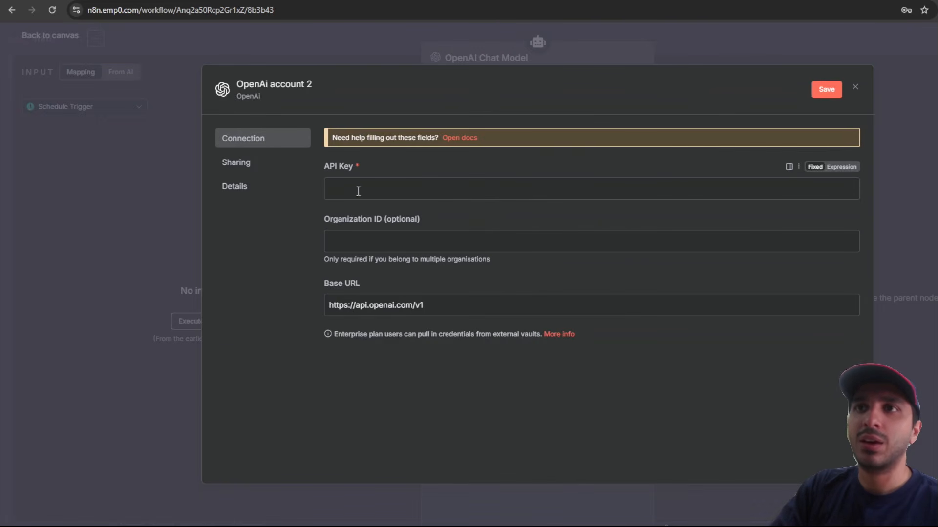
drag(325, 169, 613, 442)
click(613, 438)
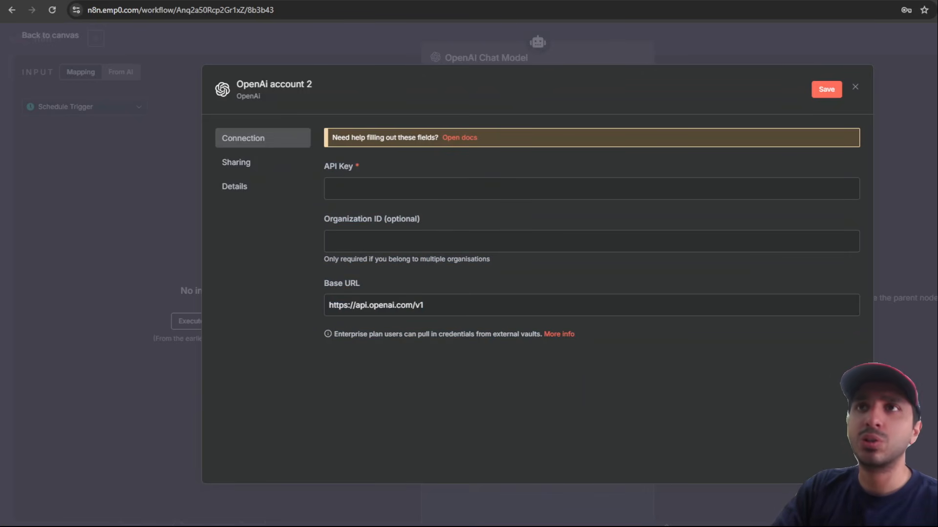
click(224, 1)
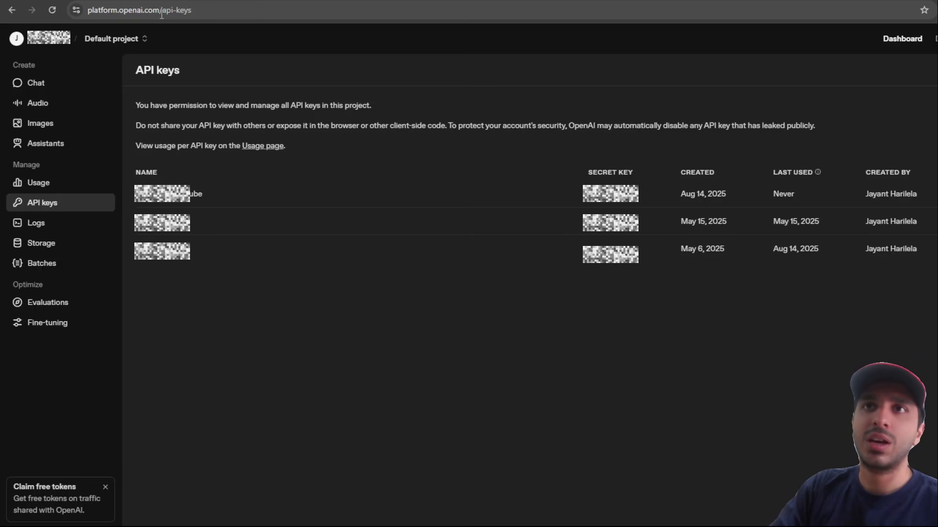
Step: Create an OpenAI secret key named 'demo' and copy it
drag(161, 11, 234, 7)
click(372, 318)
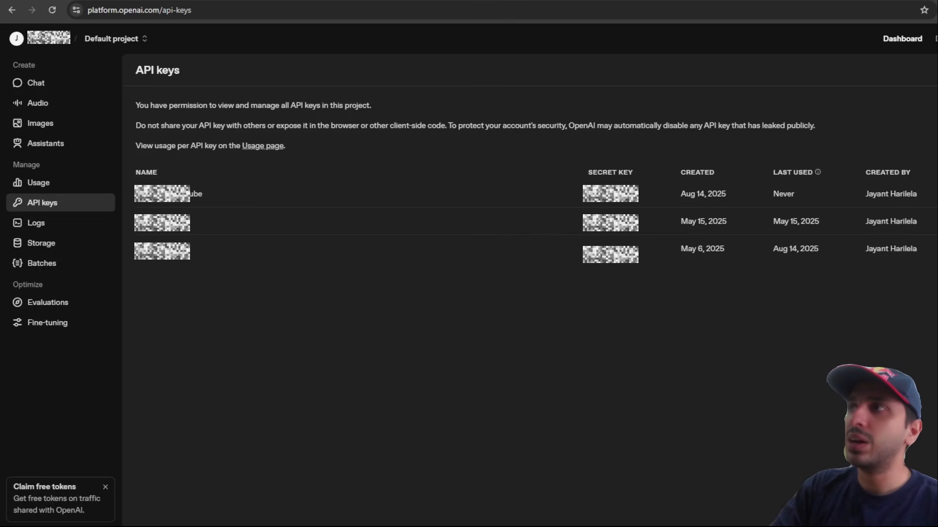
click(935, 70)
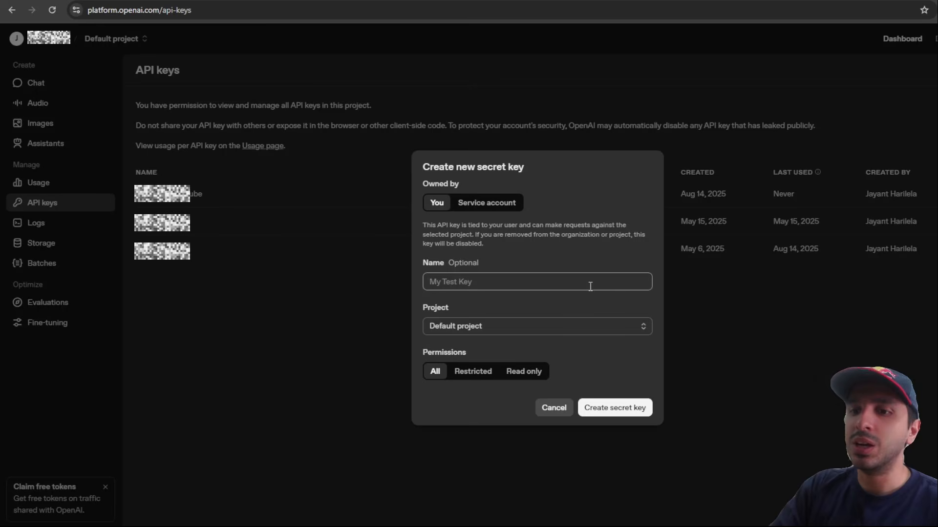
text(demo)
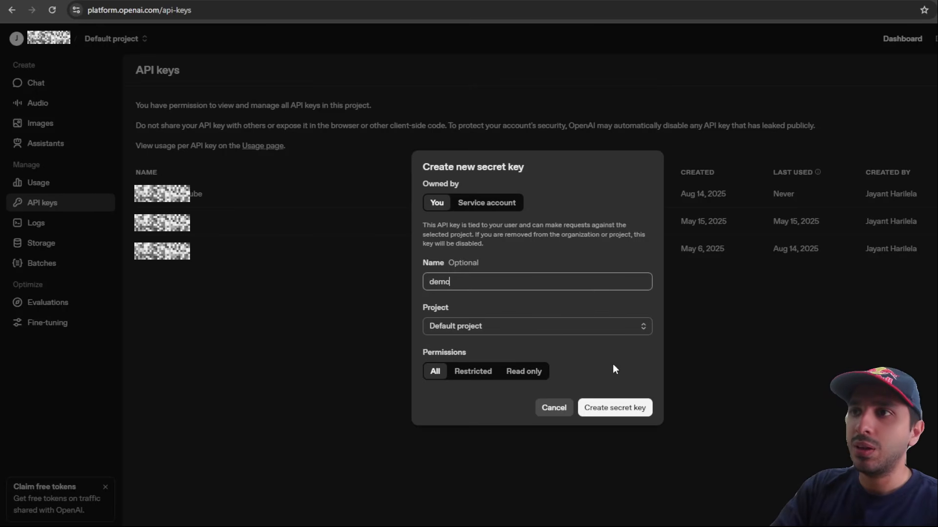
click(618, 407)
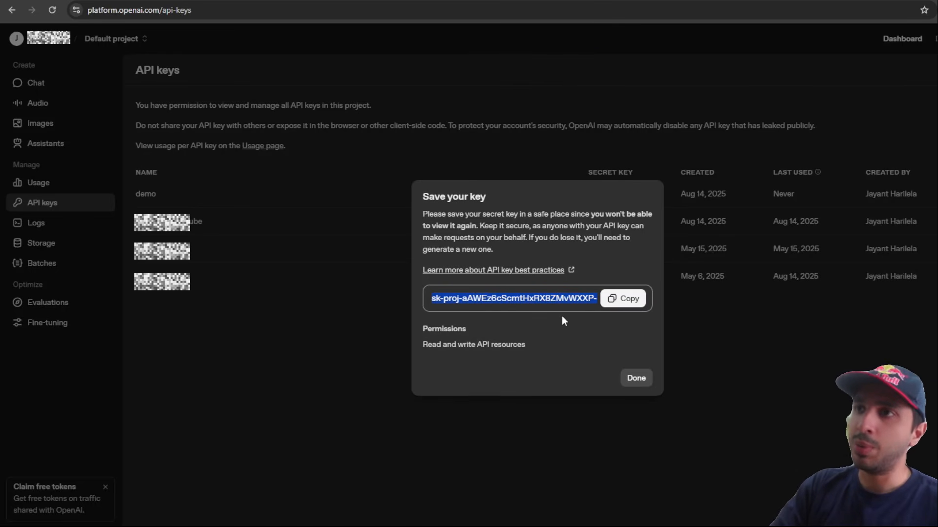
click(619, 298)
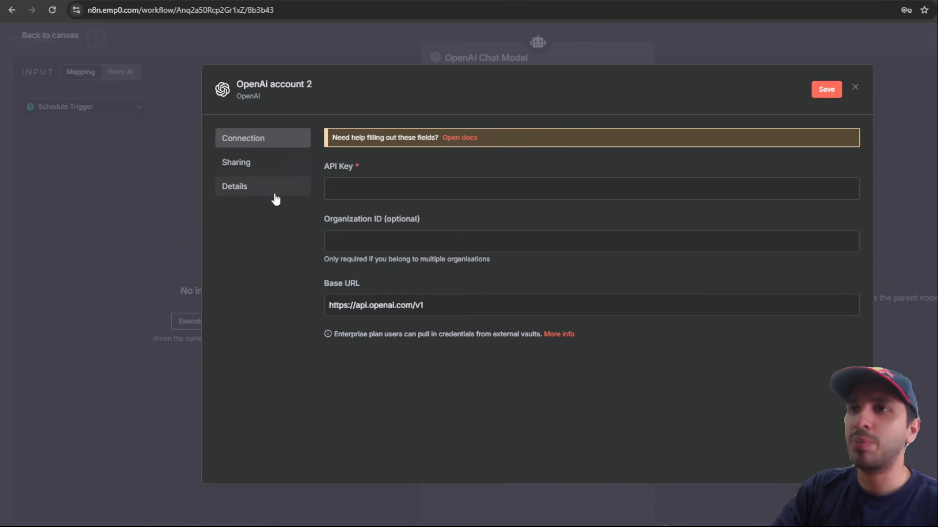
Step: Paste the copied key into the OpenAI account 2 credential and save it
key(ctrl+v)
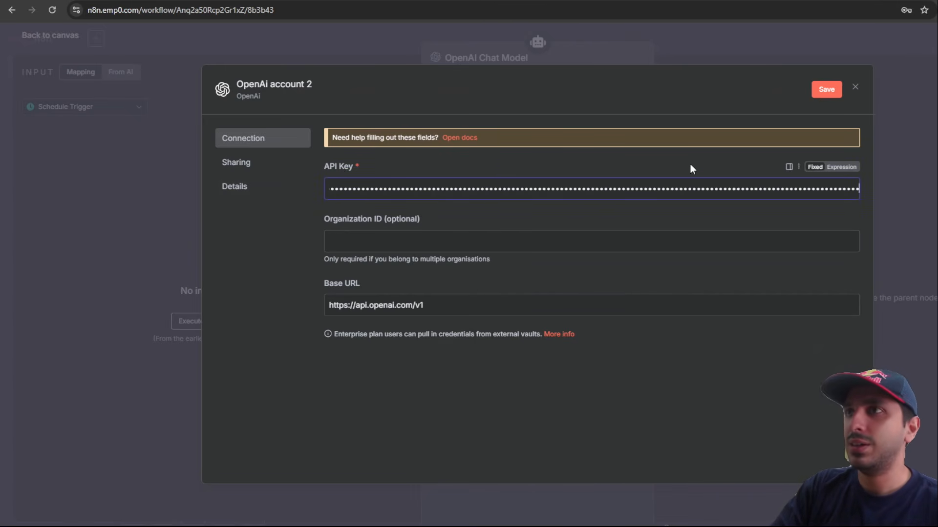
click(825, 91)
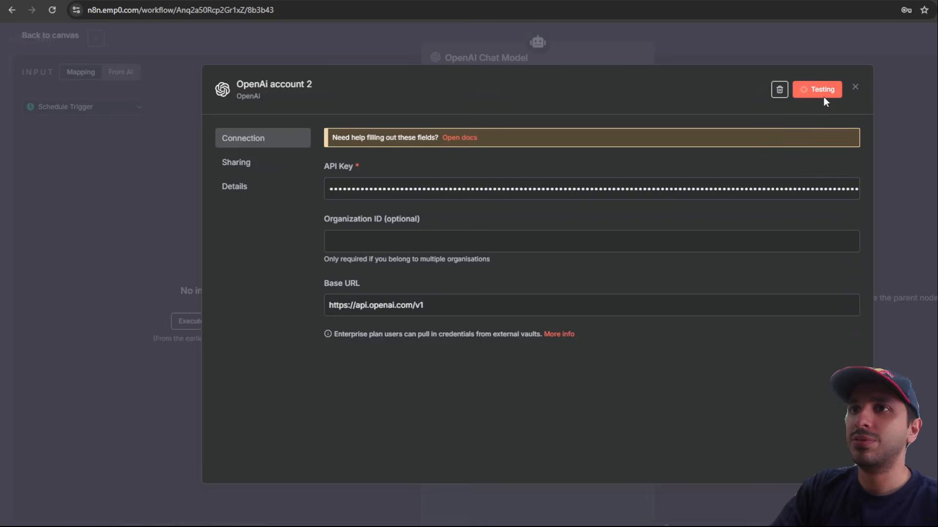
click(933, 160)
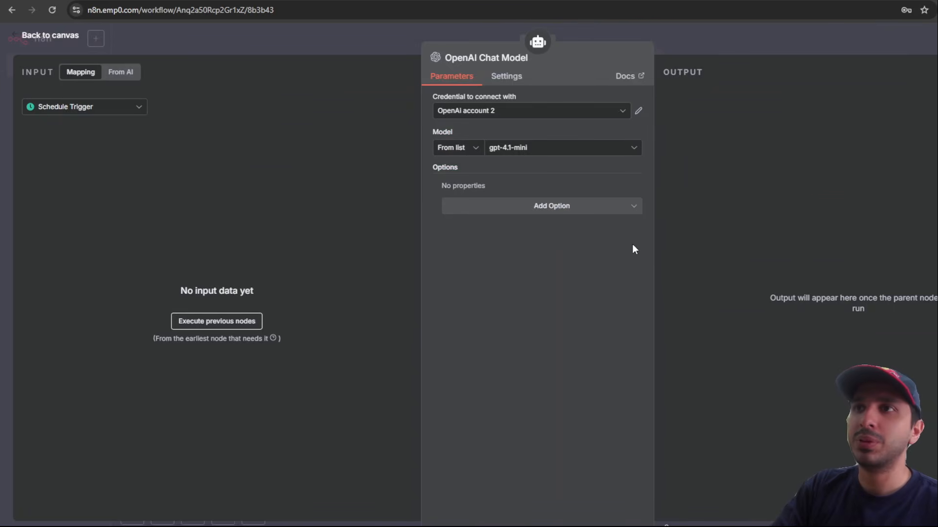
Step: Set the OpenAI Chat Model to gpt-5-nano and return to the canvas
click(562, 151)
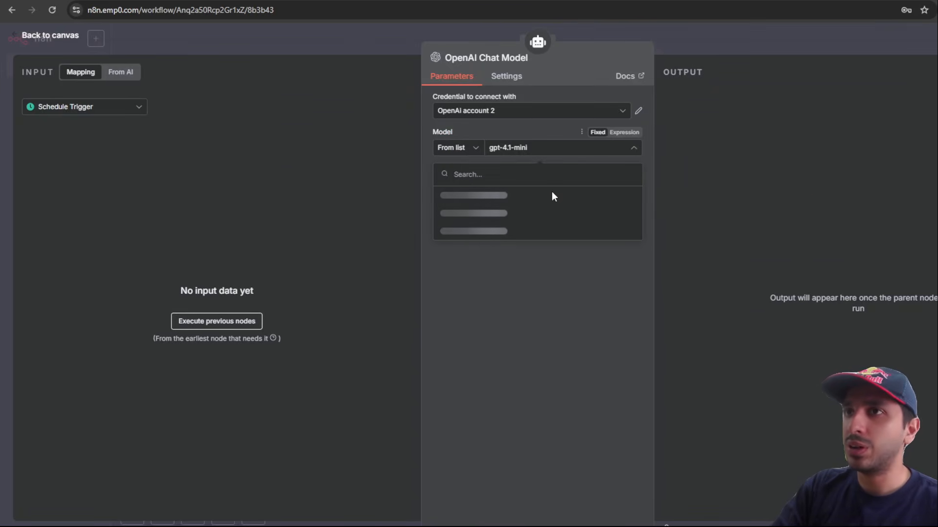
text(5)
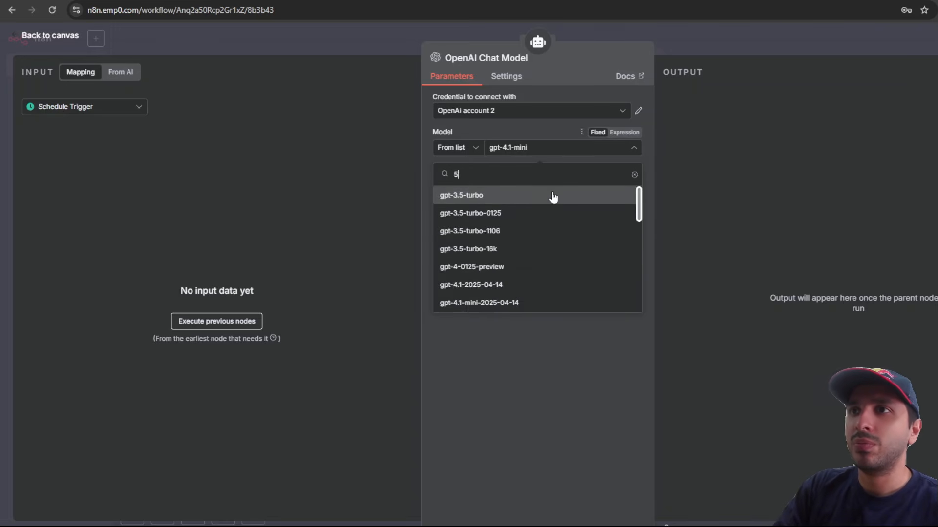
scroll(546, 242, down, 2)
scroll(546, 242, down, 3)
click(540, 241)
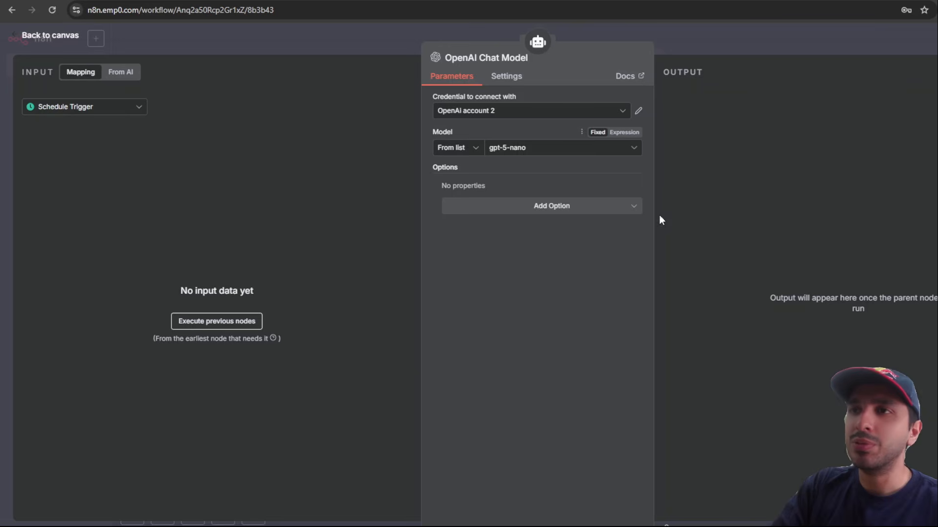
click(770, 28)
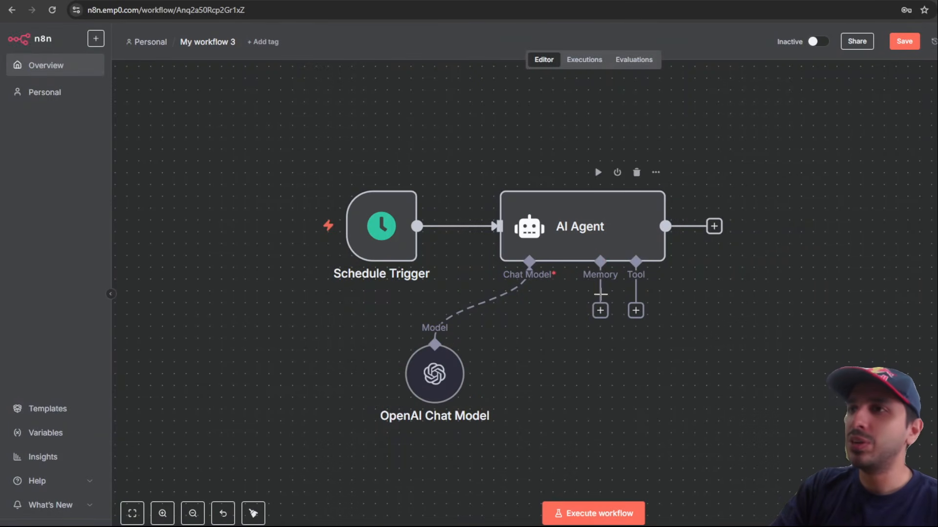
Step: Enable Require Specific Output Format, set prompt source to Define below, and add a System Message
double_click(625, 230)
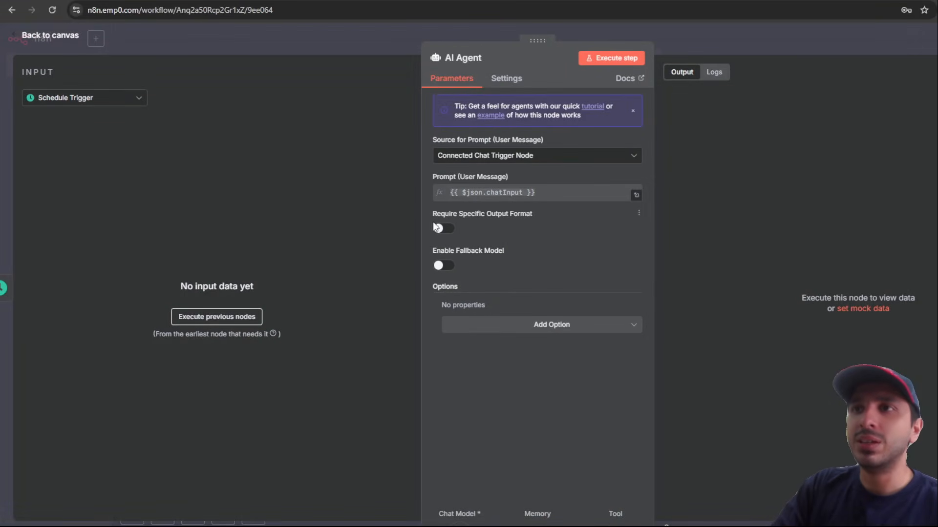
click(437, 229)
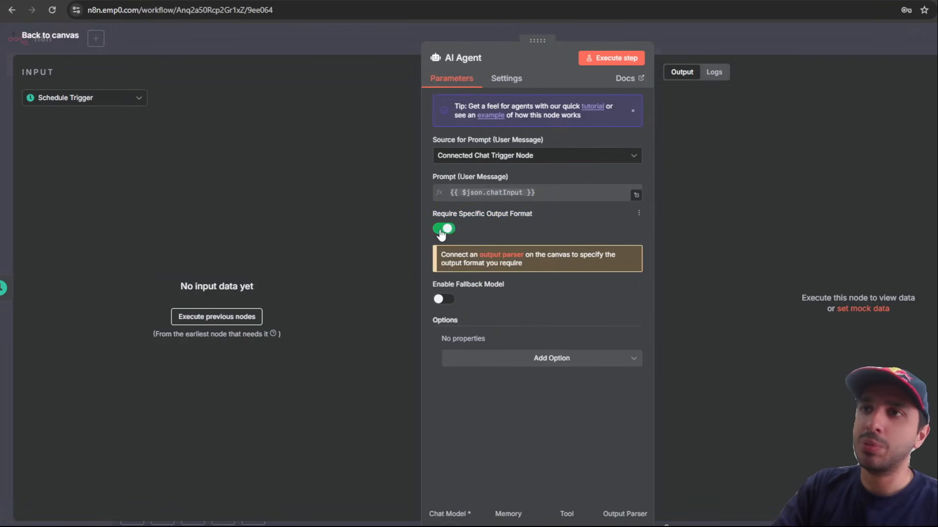
click(554, 157)
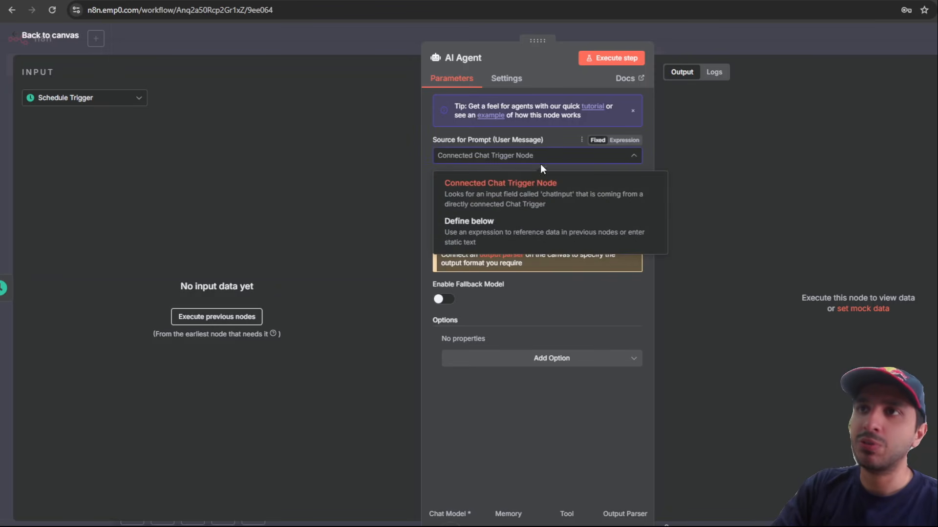
click(441, 243)
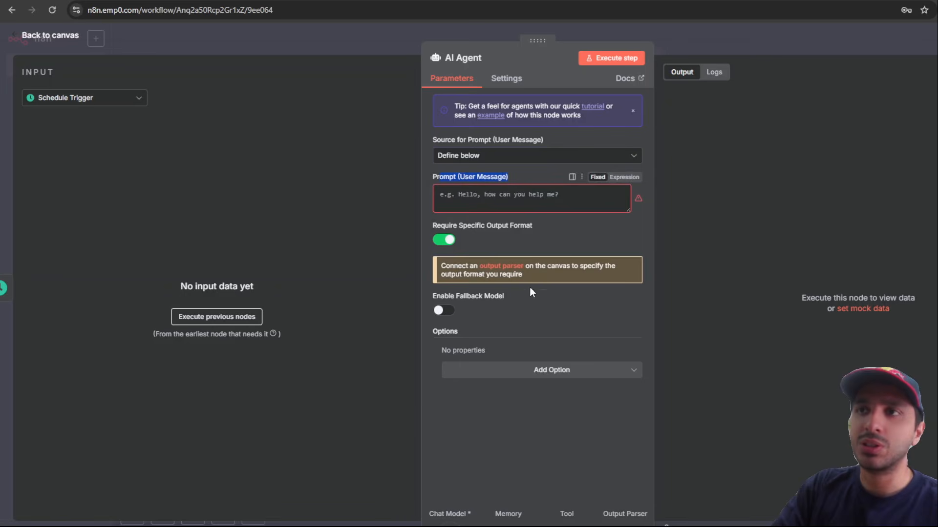
click(537, 374)
click(521, 405)
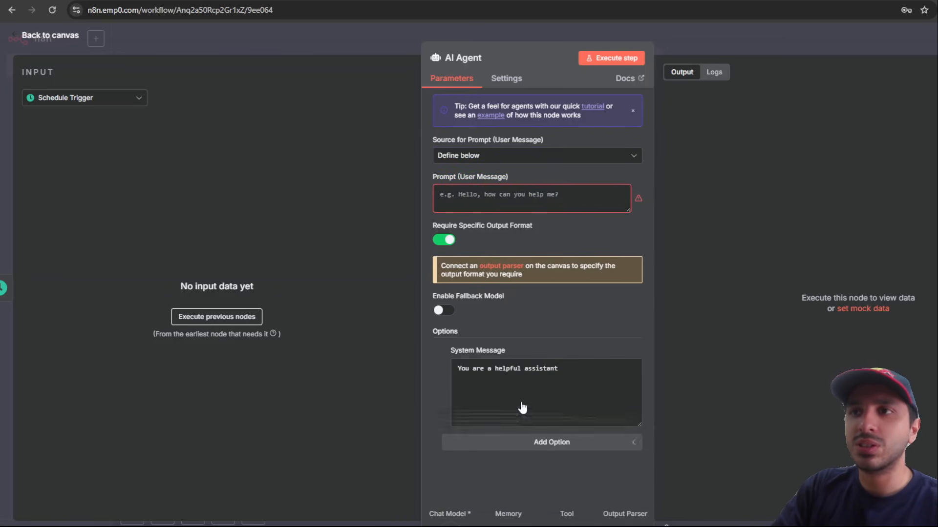
drag(559, 378, 287, 339)
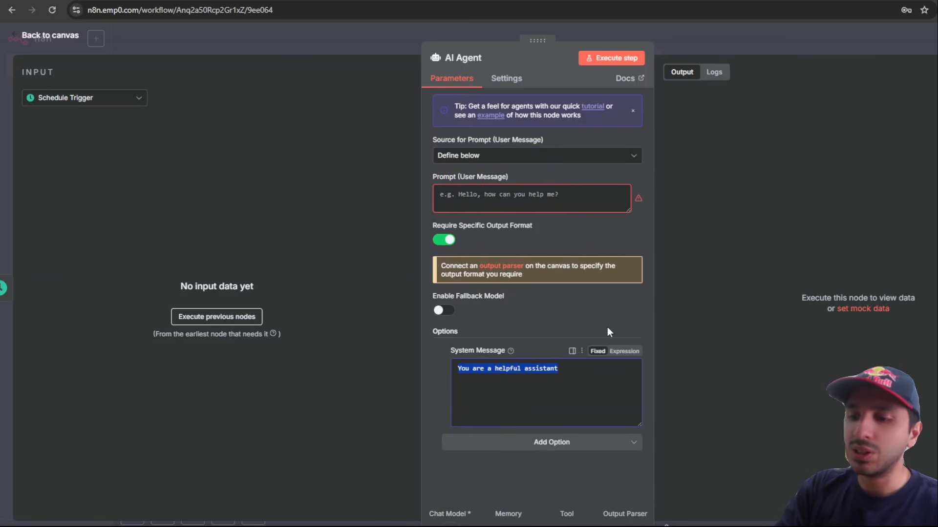
drag(566, 370, 492, 370)
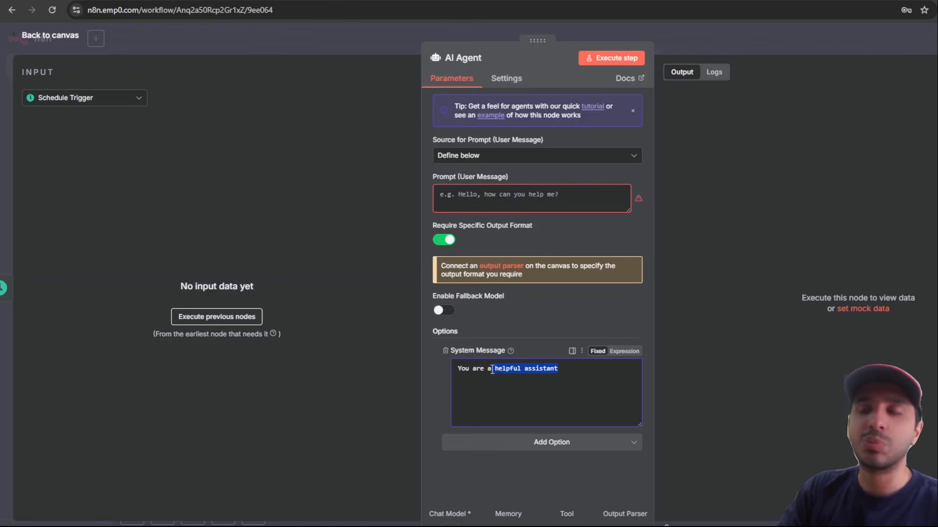
Step: Write a system message casting the agent as an SEO specialist producing 1,500-word HTML blog posts
text(seo specialist and experienced)
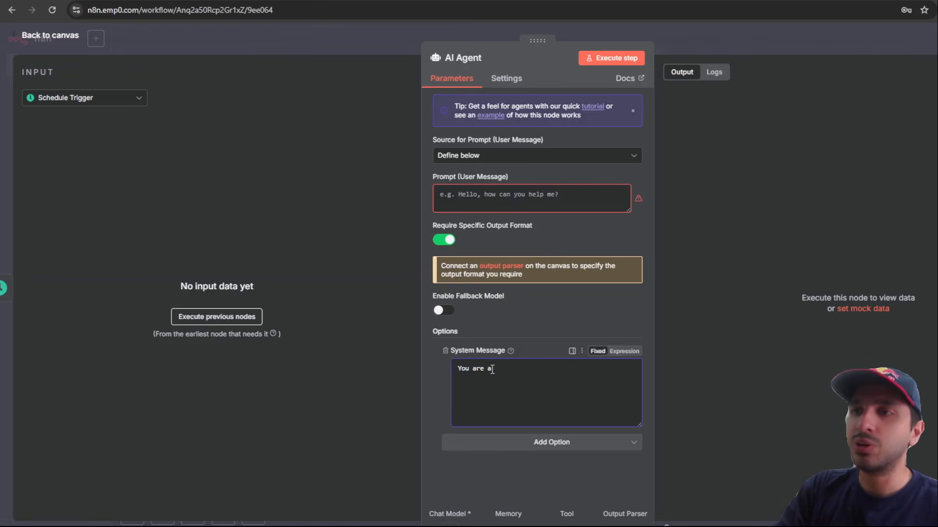
text( content writer. T)
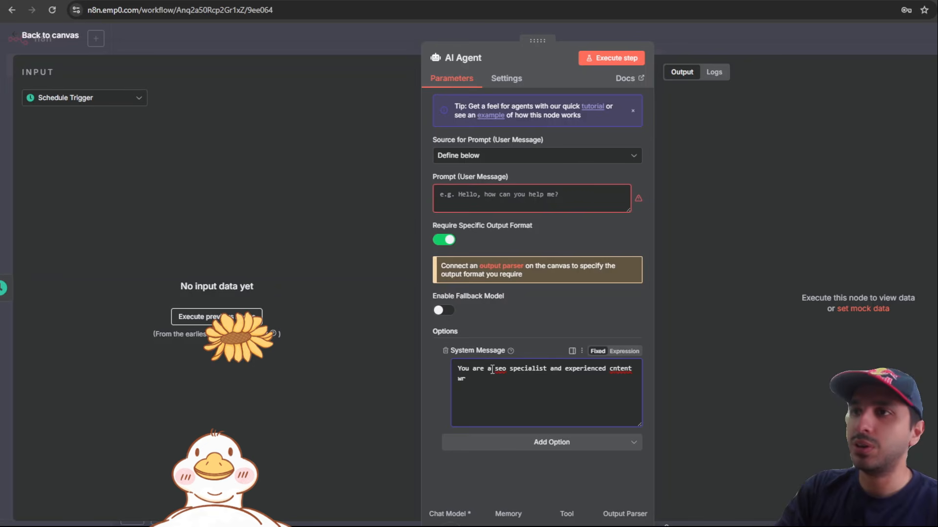
text(he user will provide you a blog topic and you will write a 1)
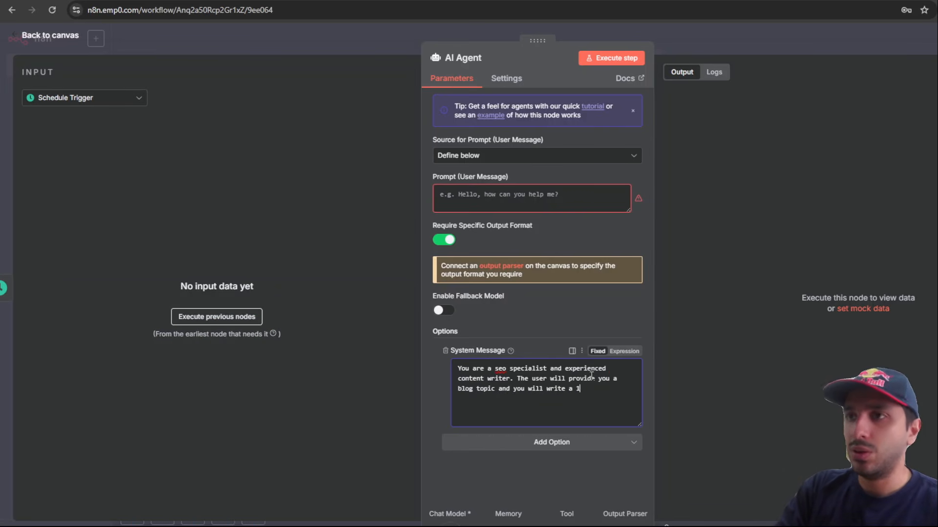
text(,500 word blog post in HTML format)
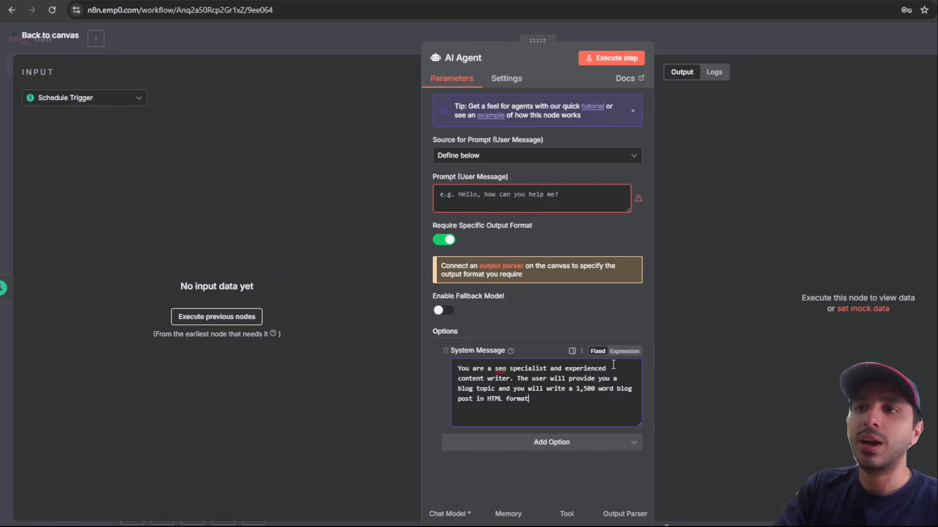
drag(536, 407, 498, 404)
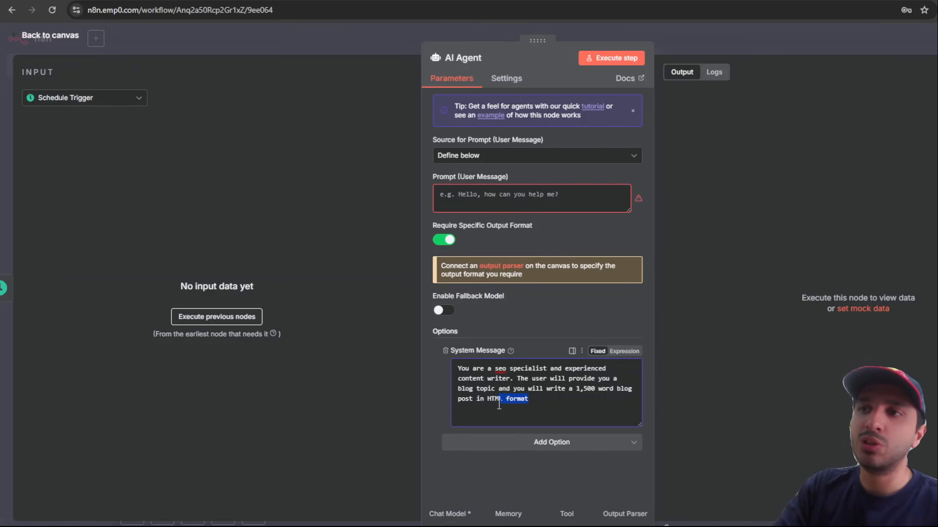
click(579, 397)
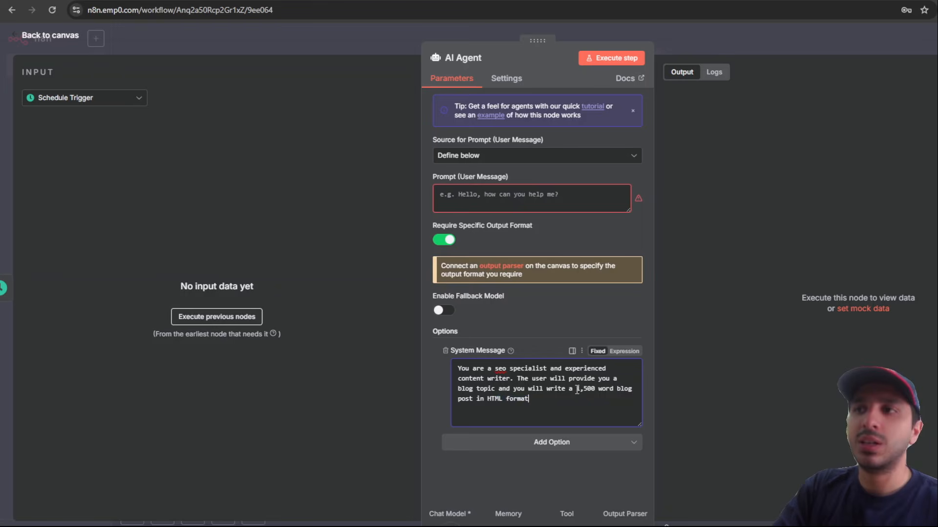
mouse_move(577, 389)
mouse_down()
mouse_move(612, 389)
mouse_move(535, 400)
mouse_move(578, 393)
mouse_up()
click(609, 397)
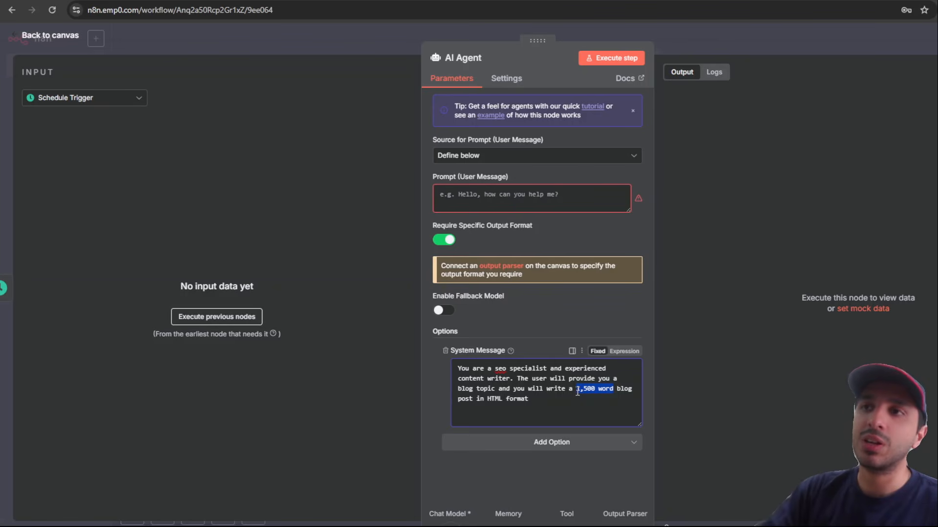
Step: Enter 'top books in 2024' as the AI Agent's user prompt
click(506, 196)
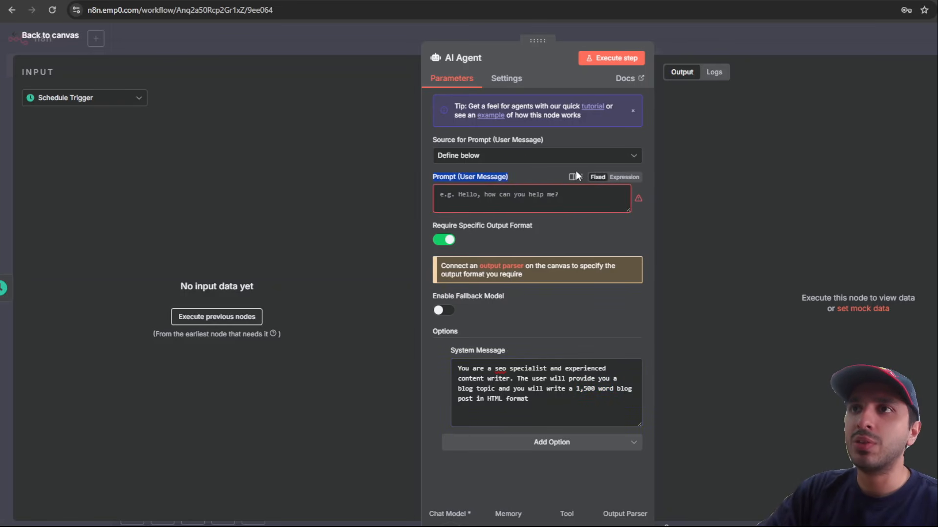
click(509, 192)
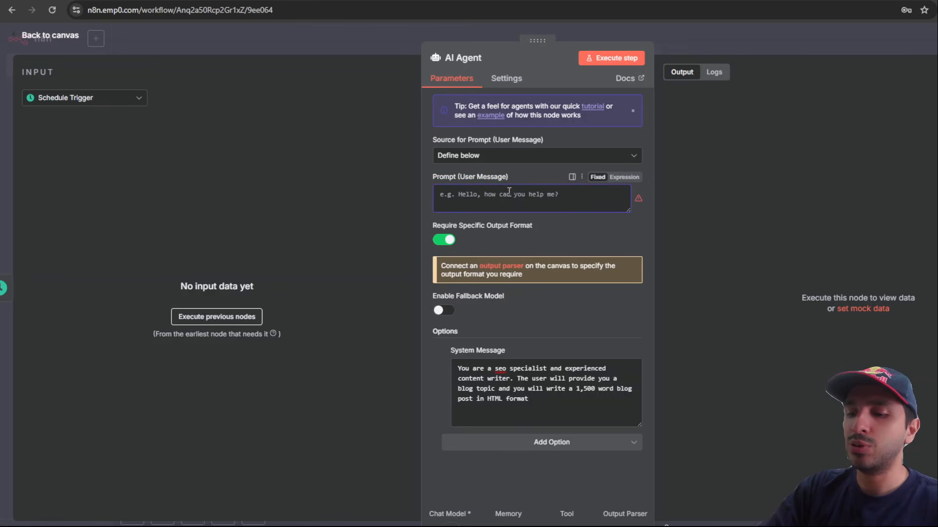
text(top books in 2024)
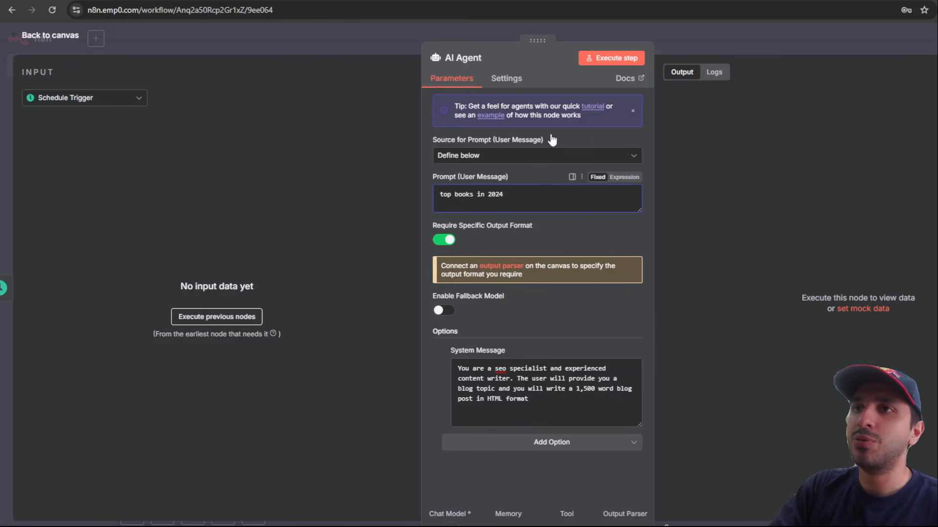
click(714, 33)
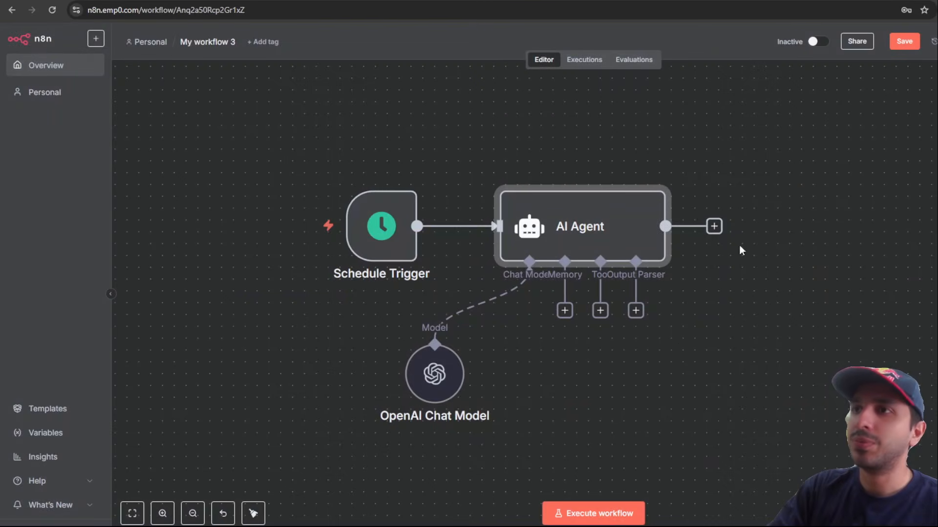
Step: Attach a Structured Output Parser and set its schema type to Define using JSON Schema
click(635, 311)
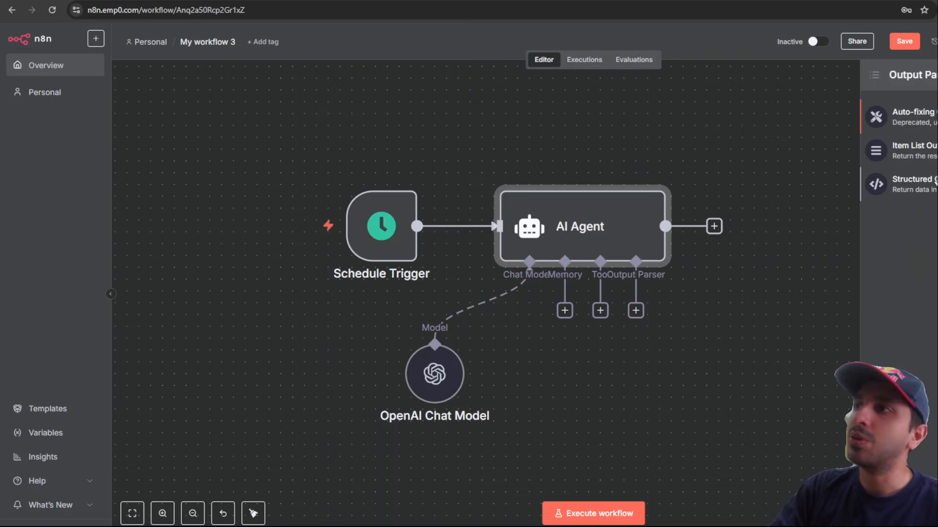
click(908, 184)
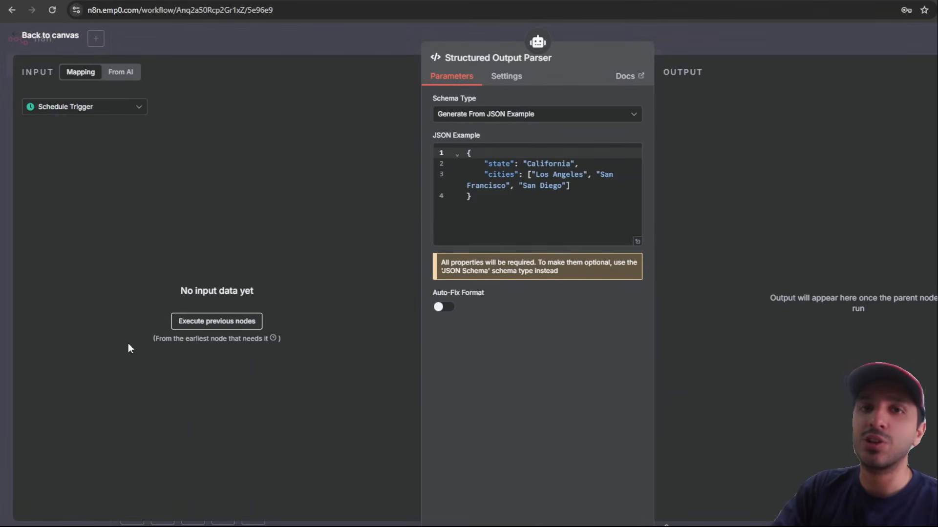
drag(458, 216, 448, 130)
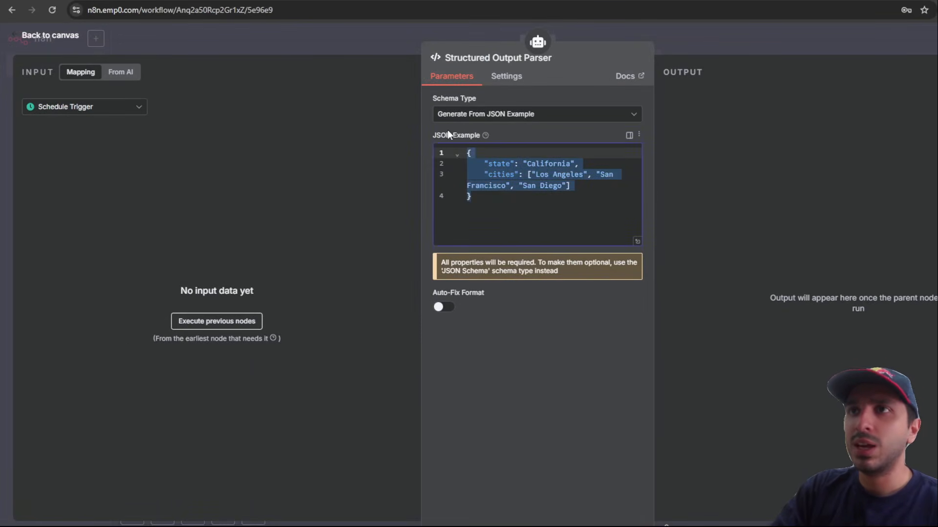
click(527, 216)
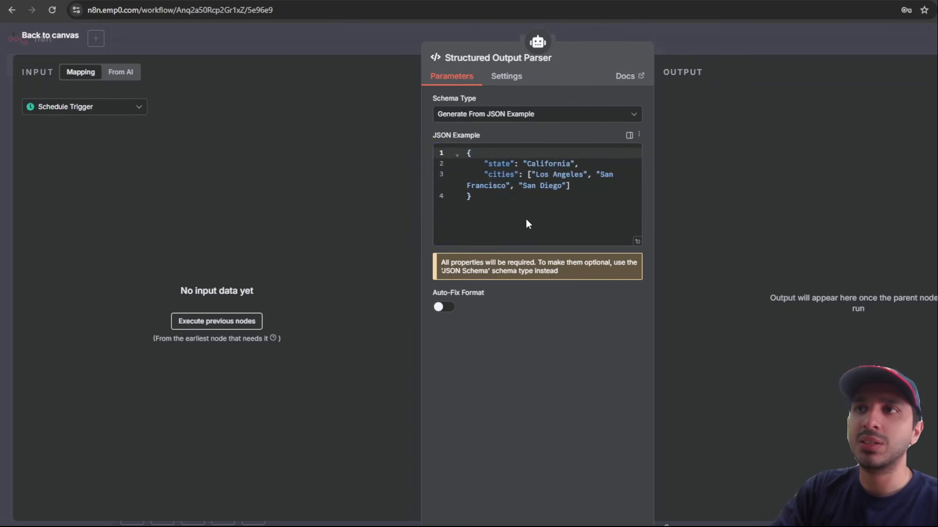
click(509, 116)
click(531, 181)
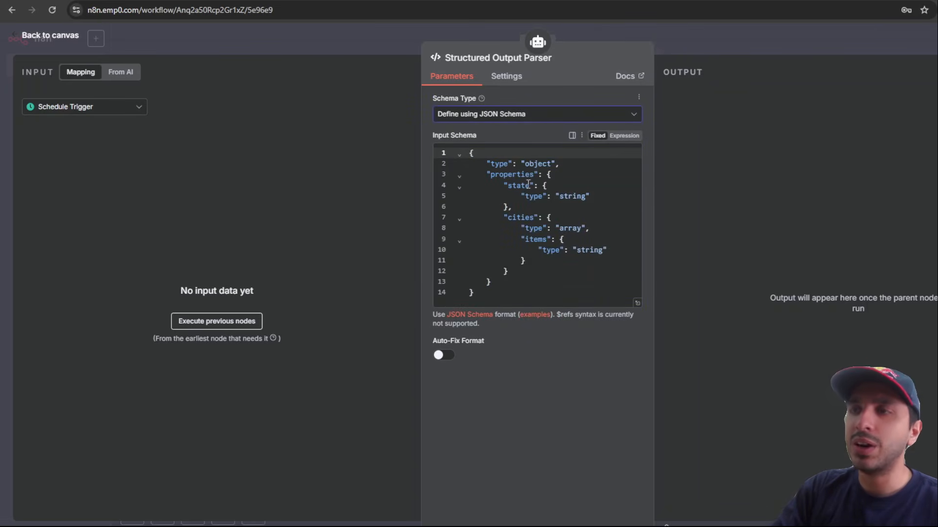
Step: Rename the example schema keys state and cities to title and content
double_click(524, 187)
text(title)
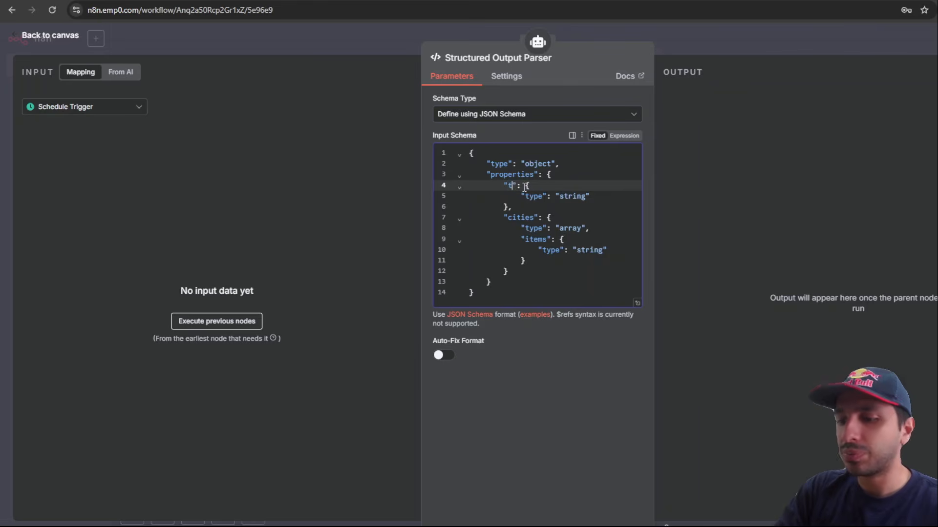
drag(503, 187, 522, 200)
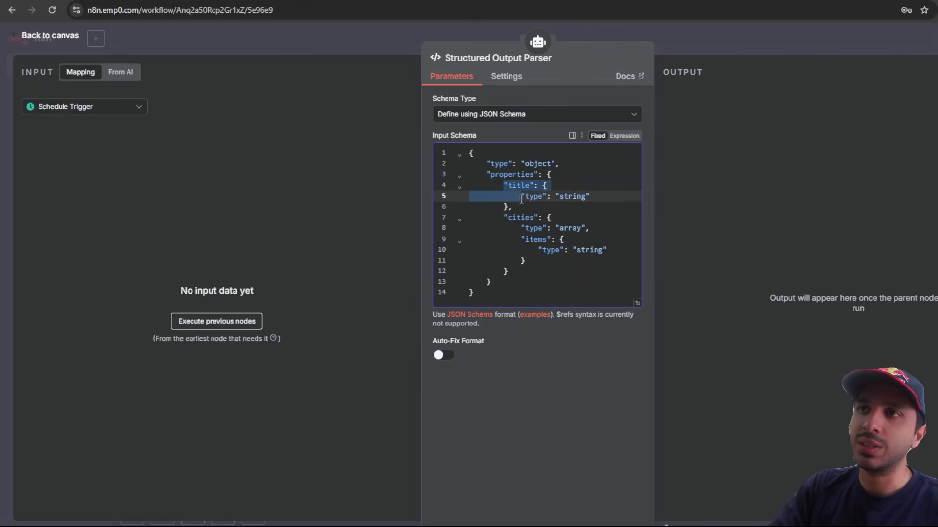
double_click(532, 218)
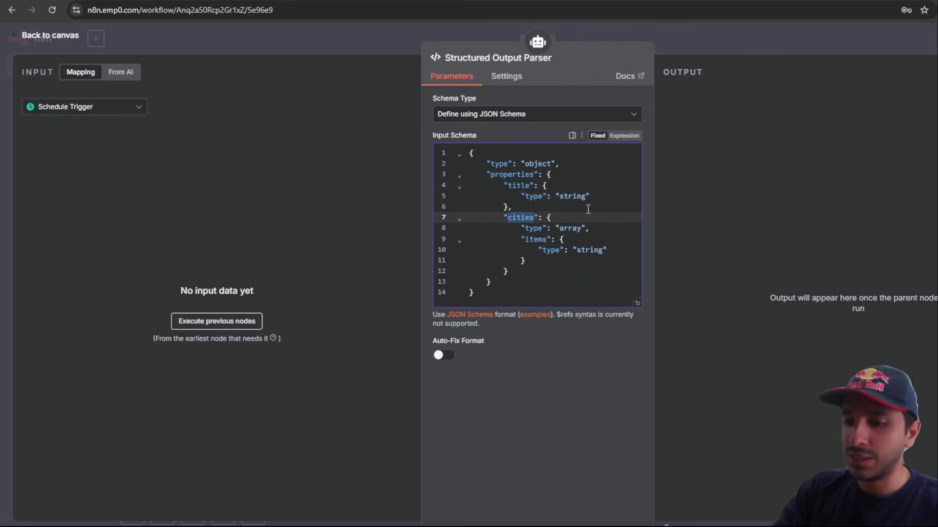
text(content)
click(569, 228)
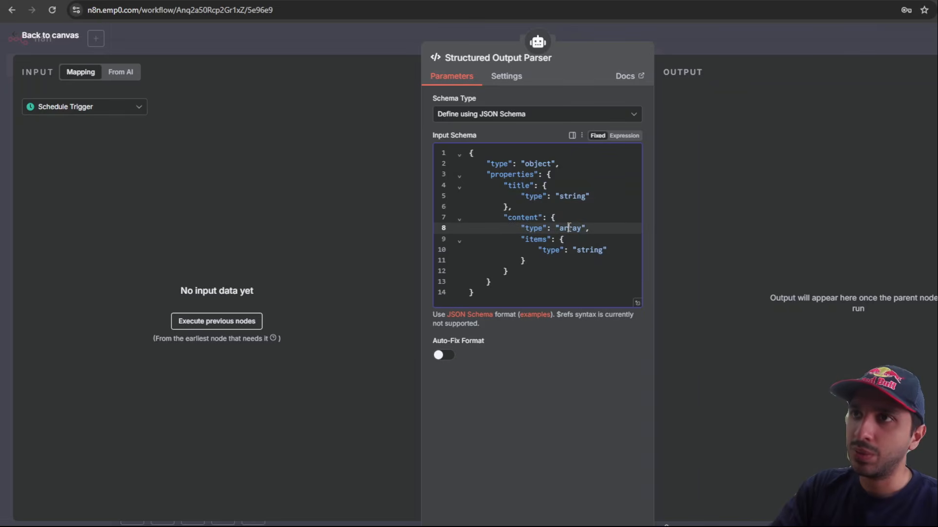
drag(504, 186, 575, 209)
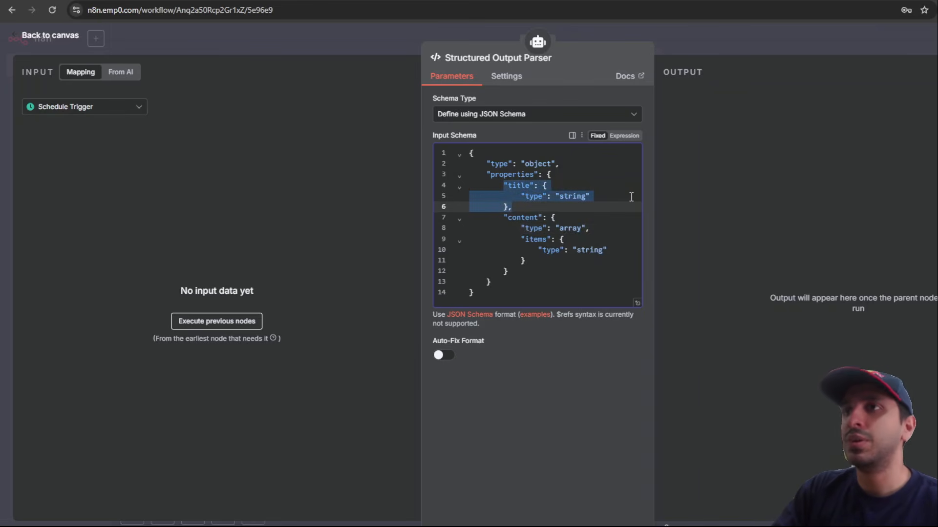
Step: Make content a string described as 'html content of the blog', removing its items block
double_click(565, 227)
text(string)
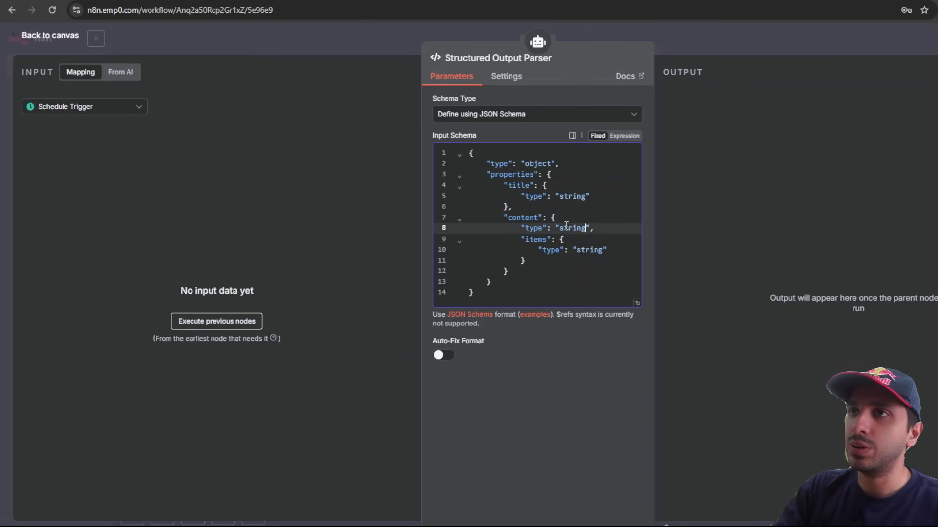
drag(555, 262, 606, 226)
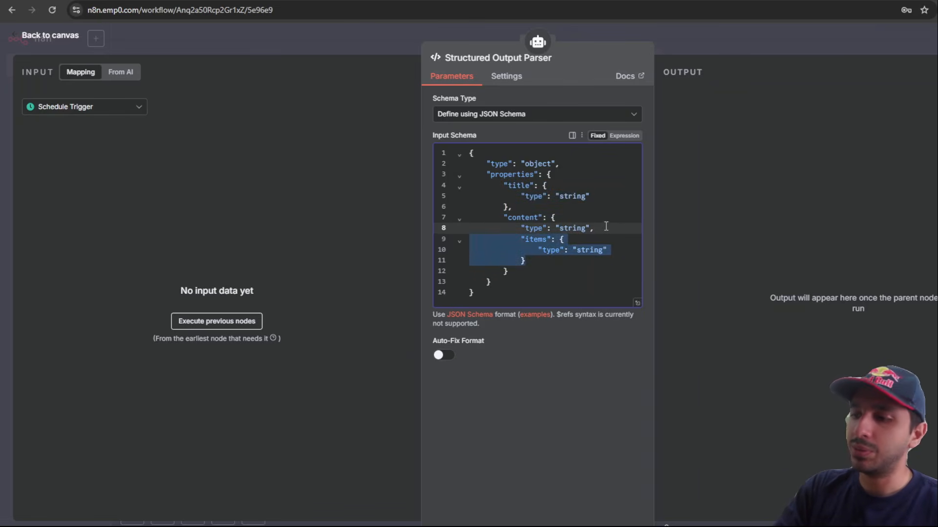
key(BackSpace)
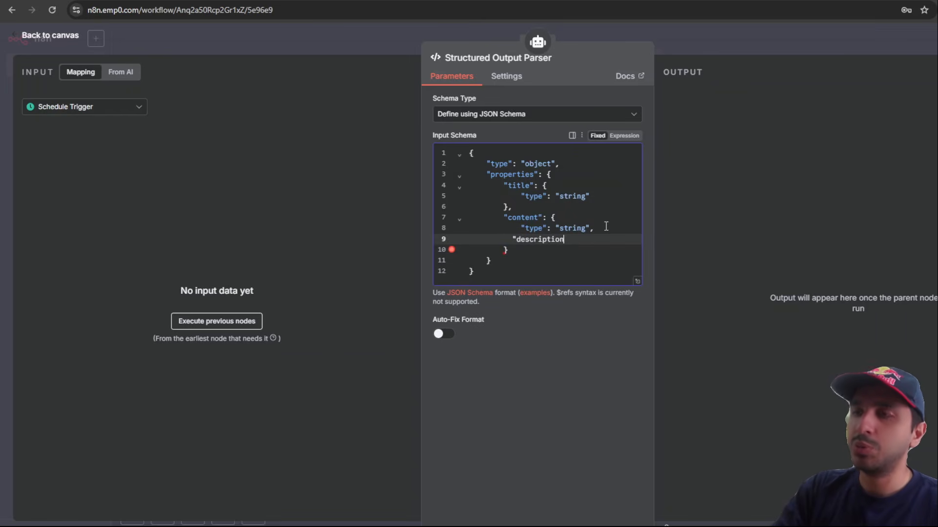
text("description":)
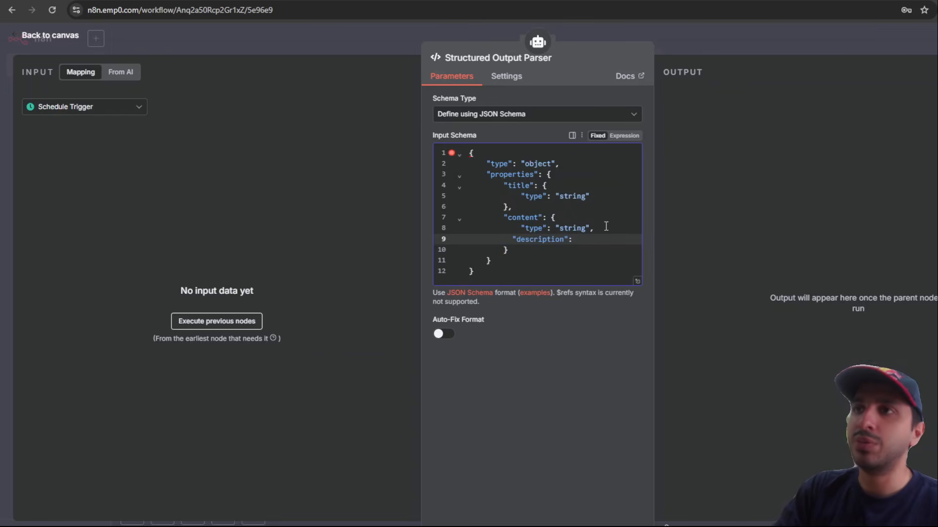
text( "content)
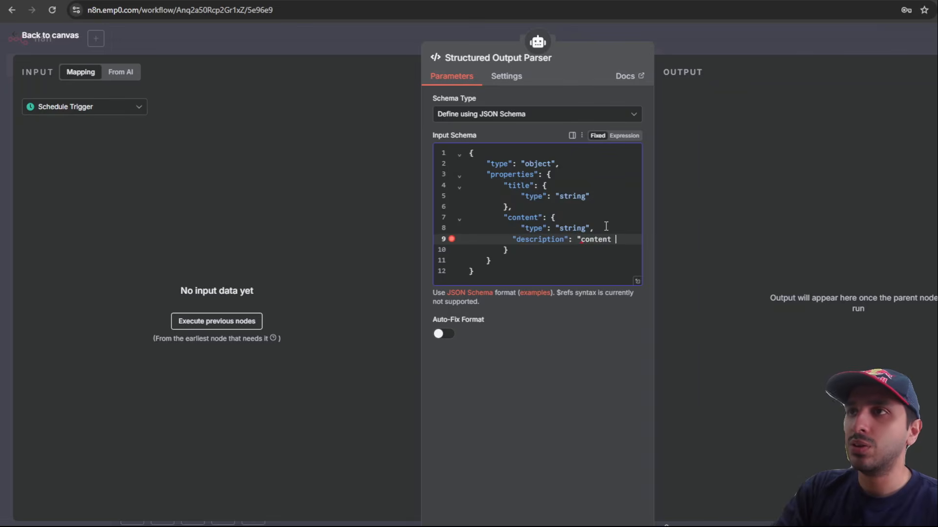
key(BackSpace)
key(BackSpace)
key(BackSpace)
key(BackSpace)
key(BackSpace)
key(BackSpace)
key(BackSpace)
key(BackSpace)
text(htm)
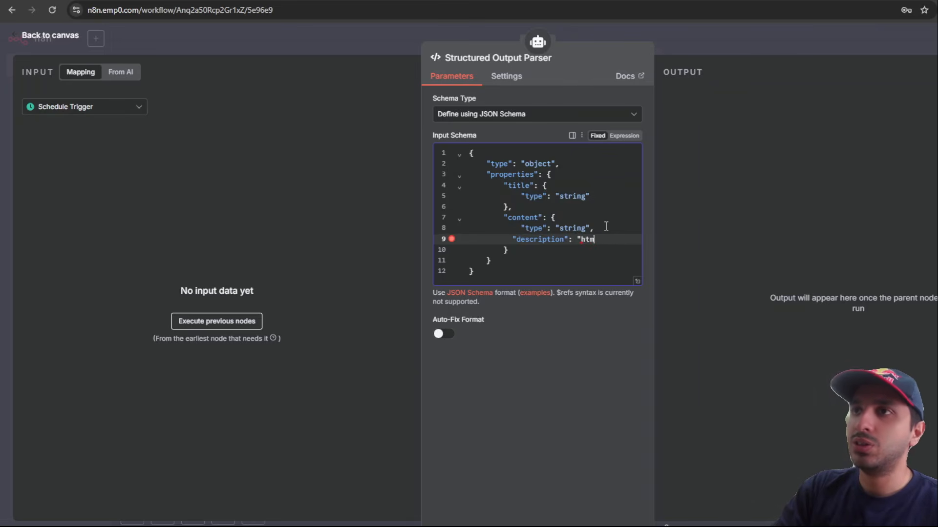
text(l content of the )
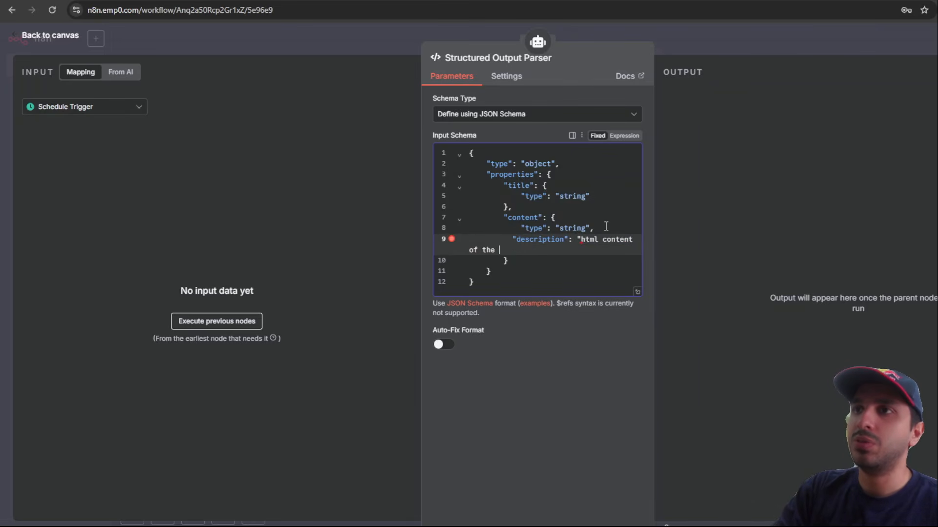
text(blog")
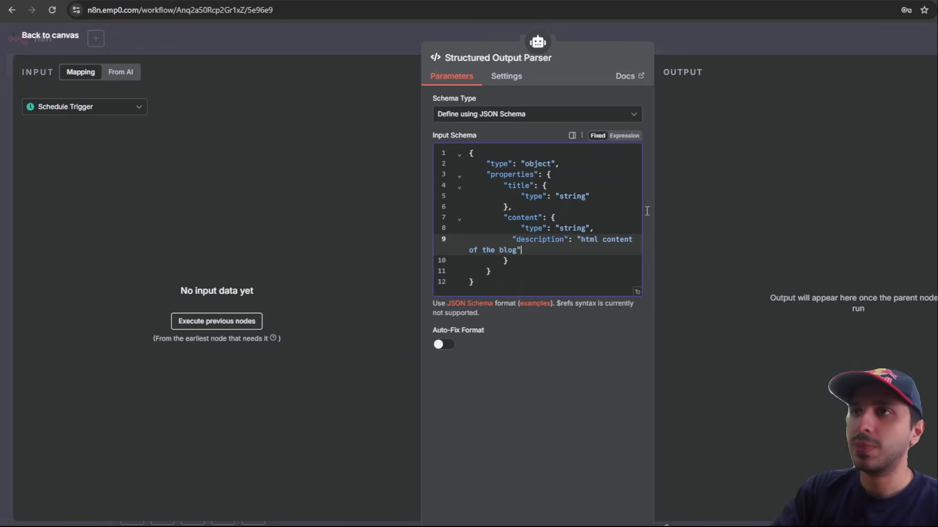
click(740, 30)
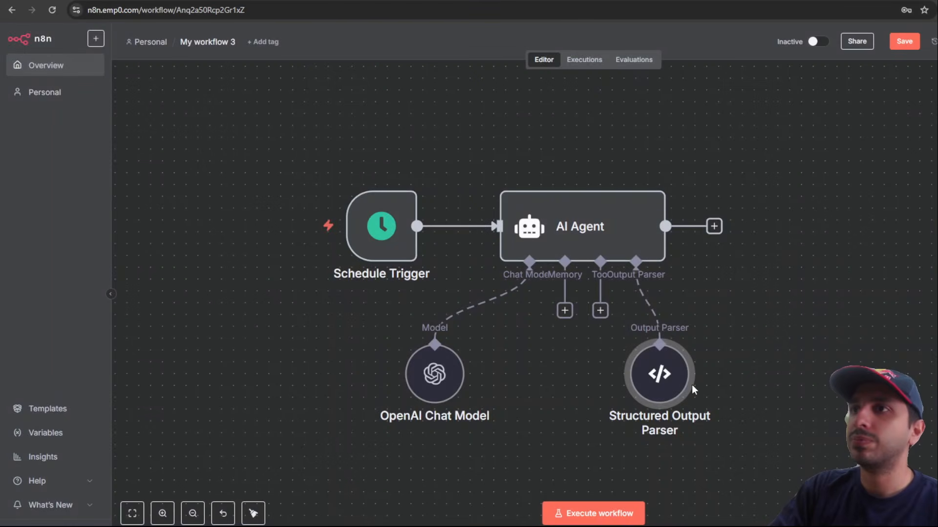
Step: Run the whole workflow until the trigger, AI Agent, chat model and parser all succeed
click(310, 229)
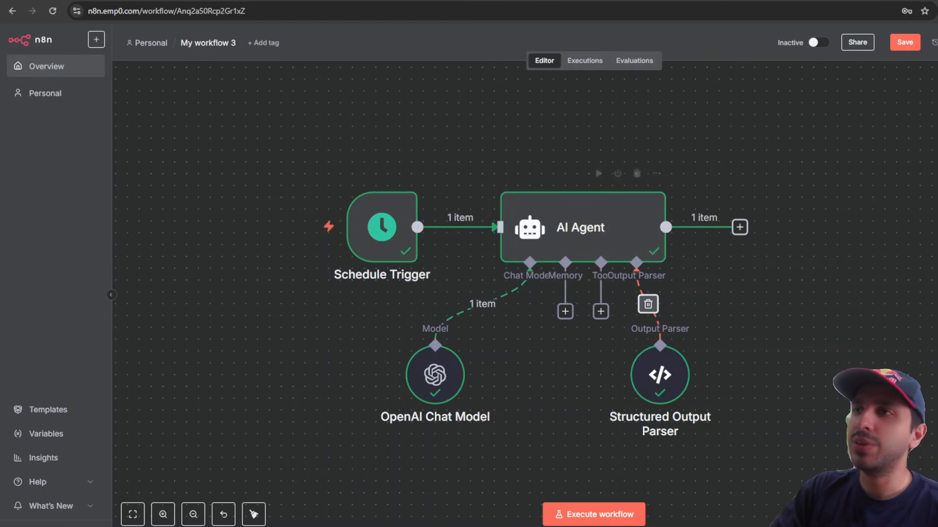
Step: Review the AI Agent output: title 'Top Books to Look Forward to in 2024' and its HTML content
double_click(629, 238)
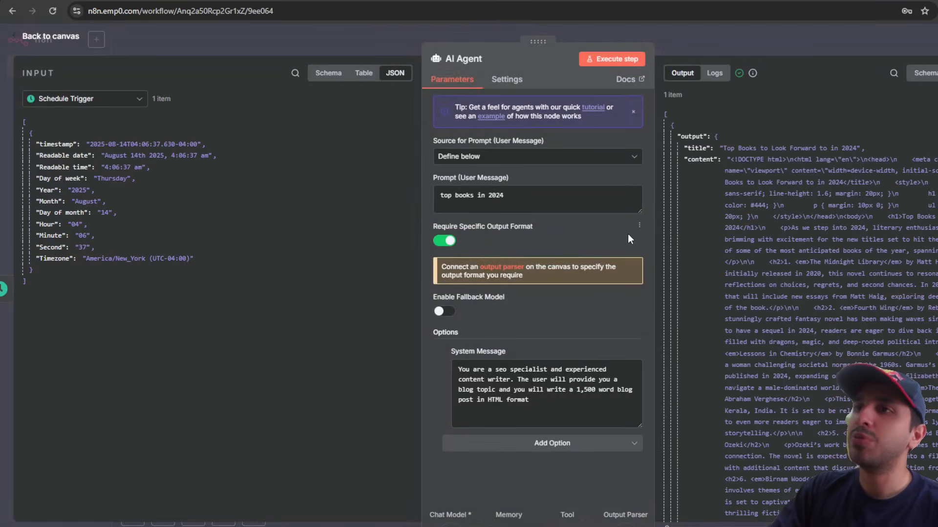
drag(712, 149, 864, 153)
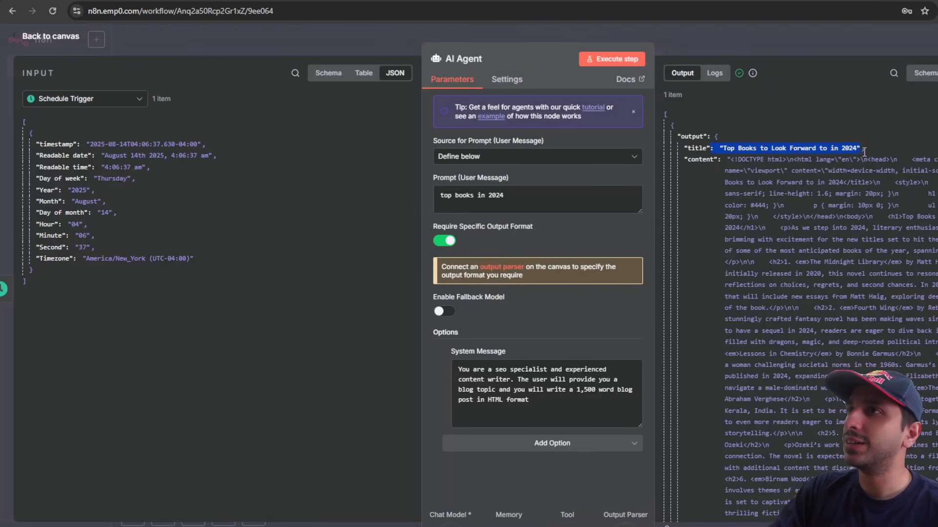
drag(700, 160, 850, 481)
scroll(826, 439, down, 5)
scroll(825, 439, up, 6)
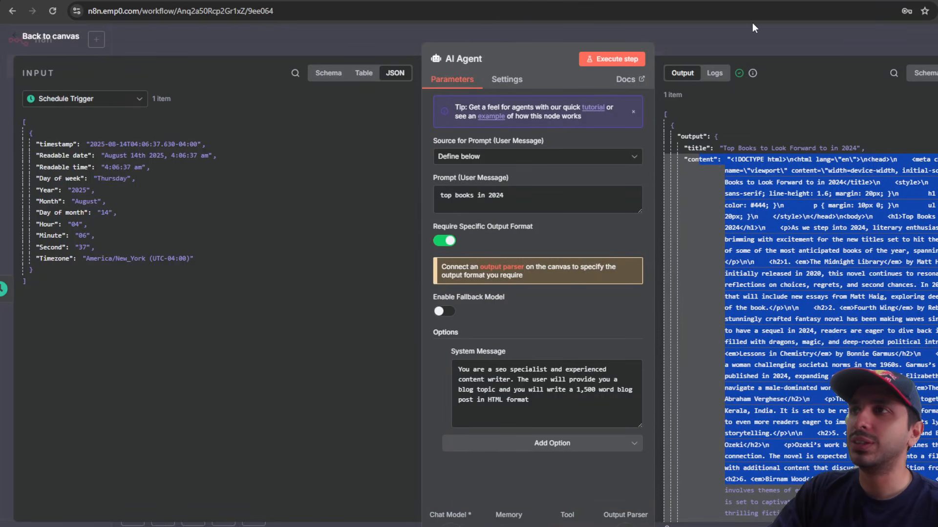
click(752, 56)
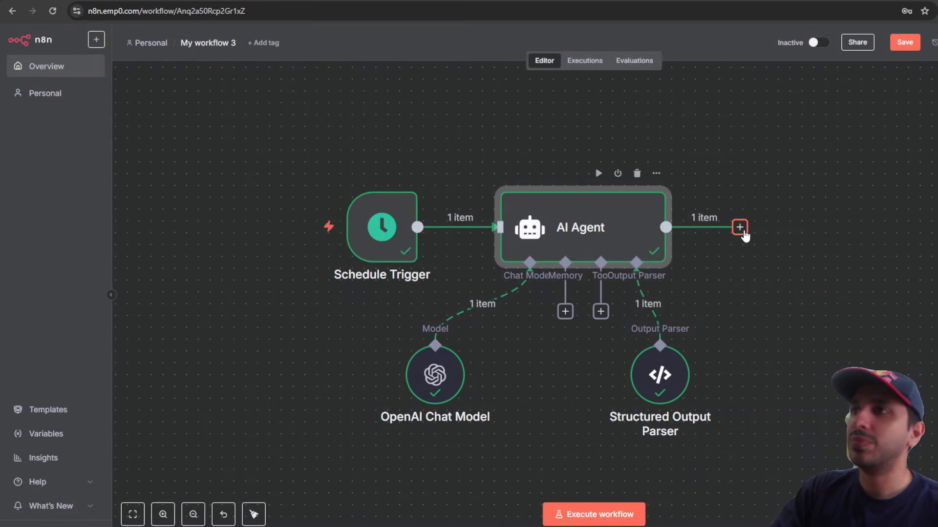
Step: Add a WordPress 'Create a post' node after the AI Agent and view its credential options
click(740, 227)
text(wordp)
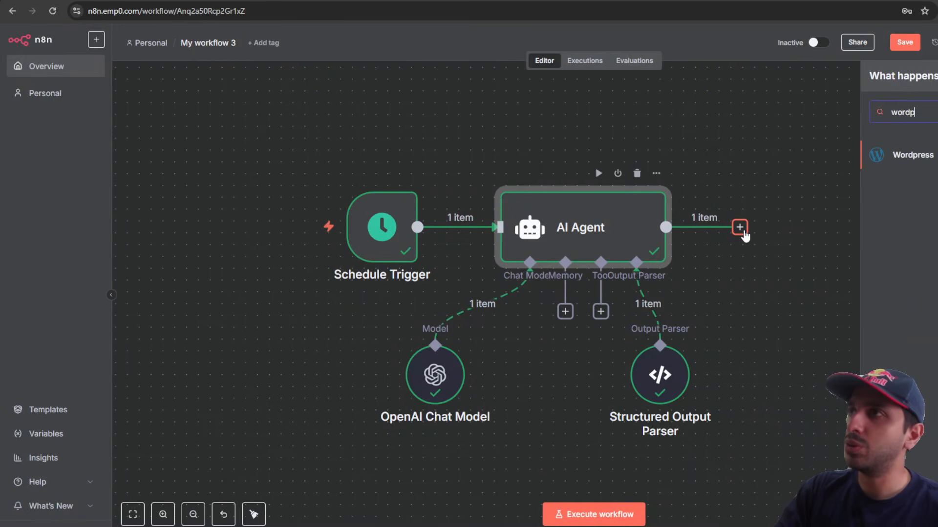
key(Return)
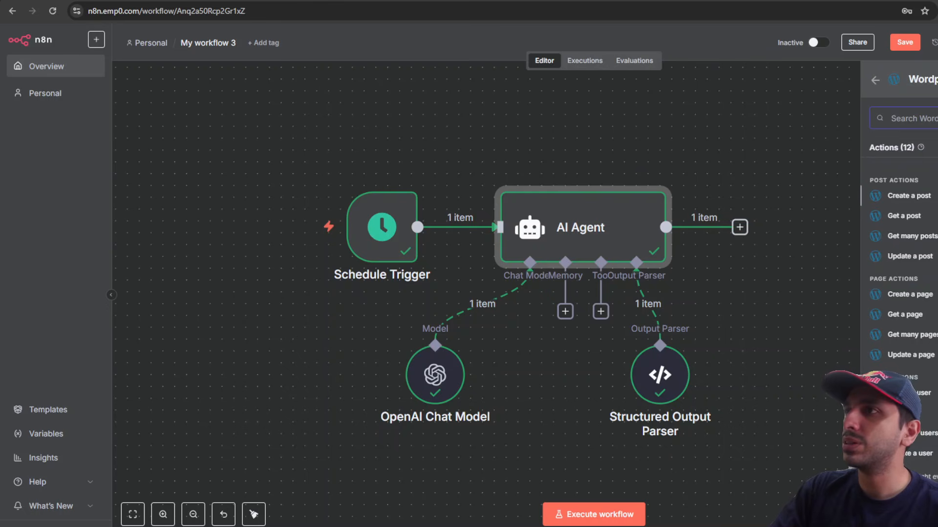
key(Return)
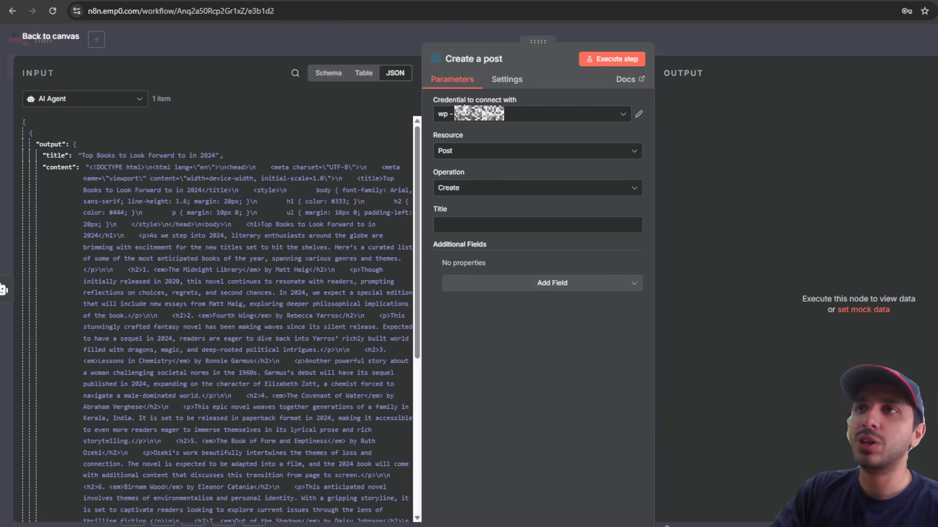
click(525, 117)
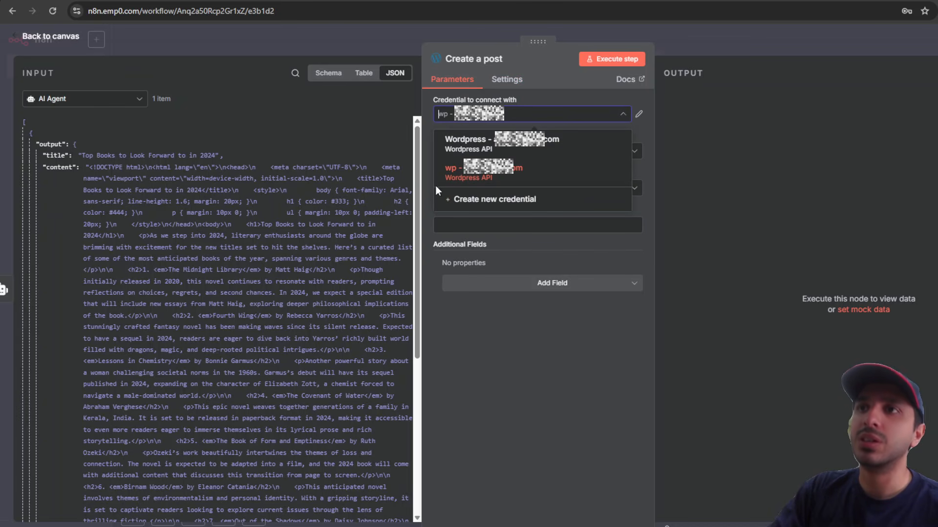
Step: Start a new WordPress credential and review its Username, Password and WordPress URL fields
click(539, 201)
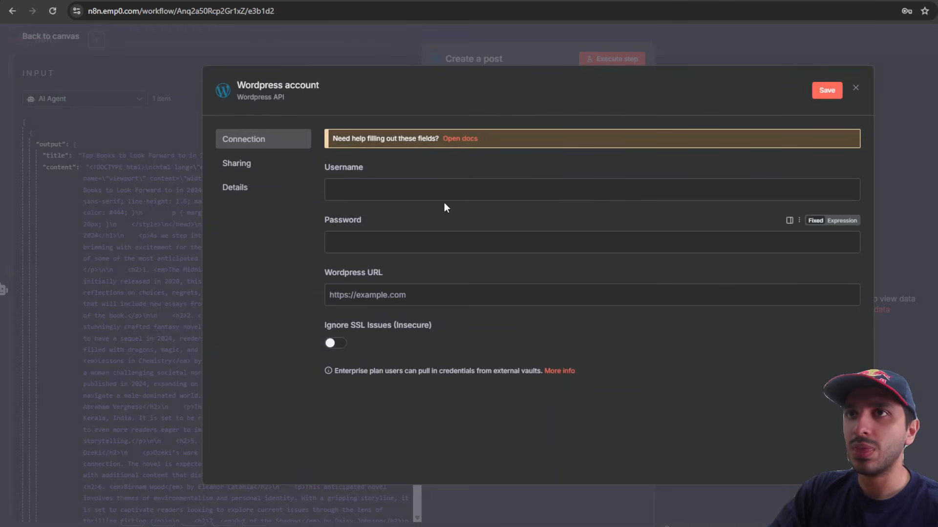
drag(321, 170, 366, 172)
drag(323, 223, 364, 224)
drag(339, 275, 441, 273)
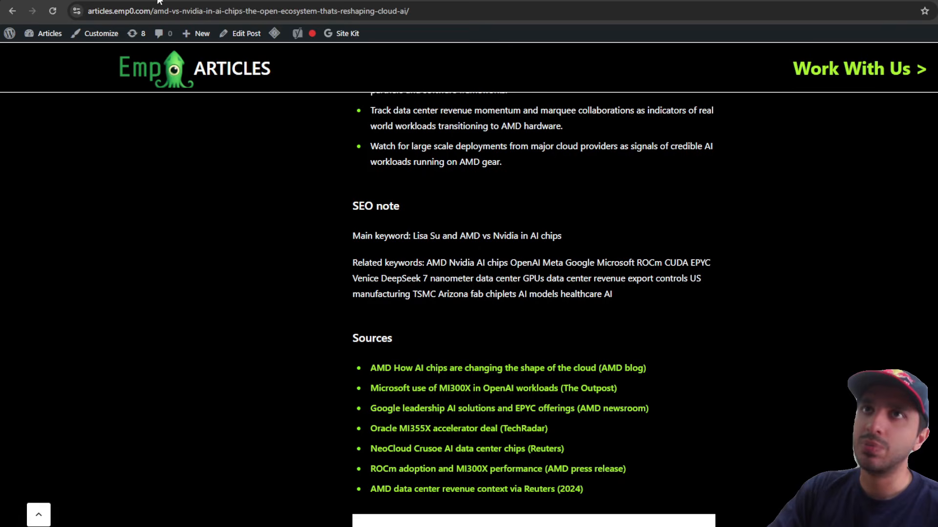
click(115, 9)
click(139, 11)
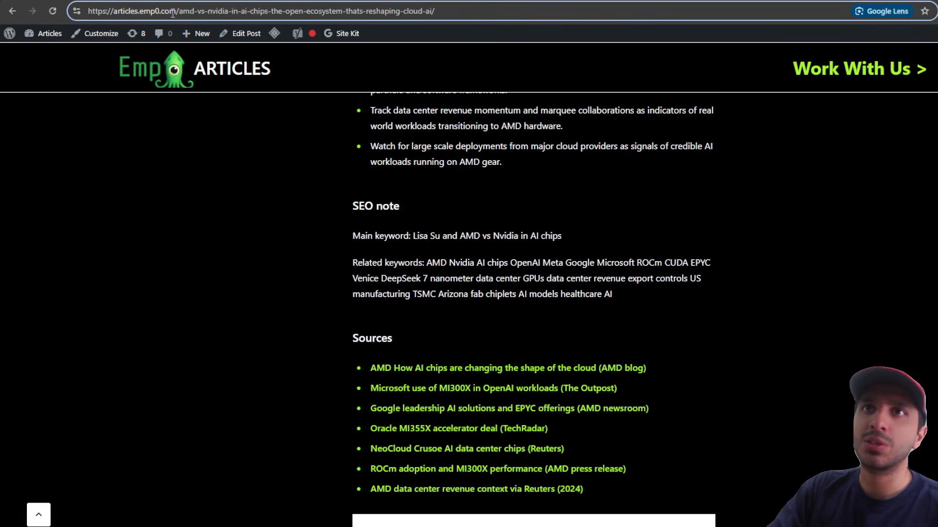
drag(176, 11, 23, 23)
key(ctrl+c)
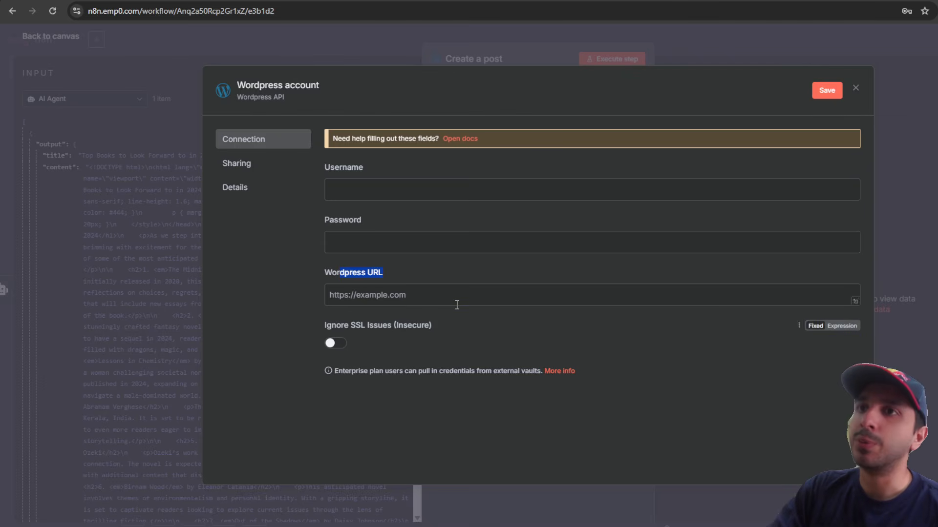
click(456, 302)
key(ctrl+v)
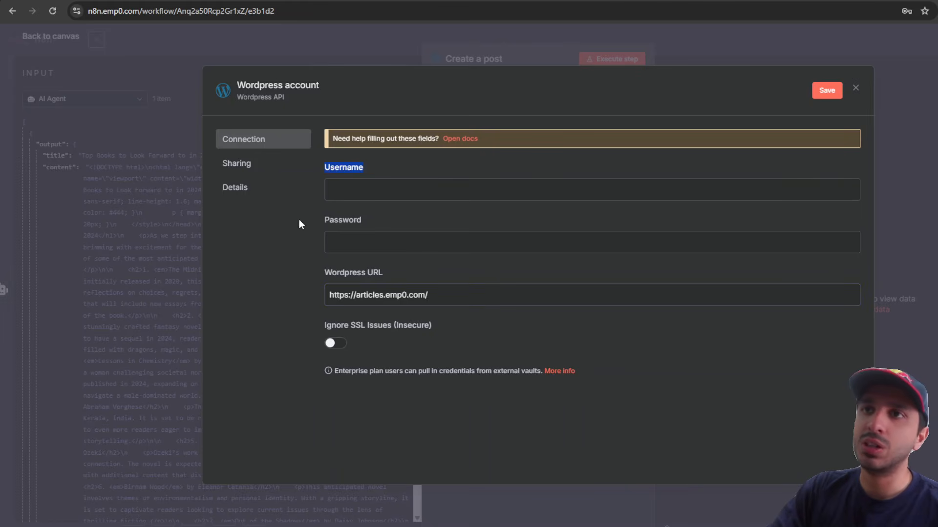
drag(299, 219, 393, 224)
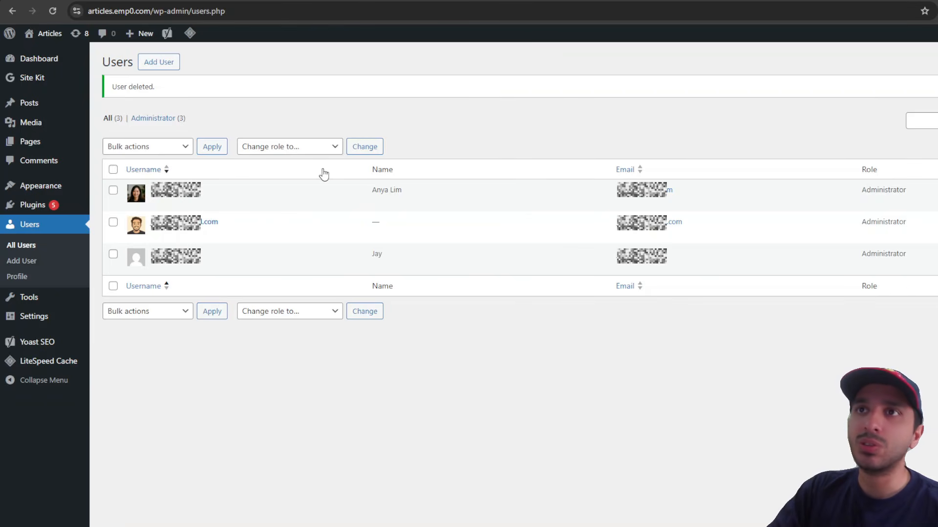
Step: Create a WordPress user with a username, e-mail, the generated password copied, and the Editor role
click(174, 67)
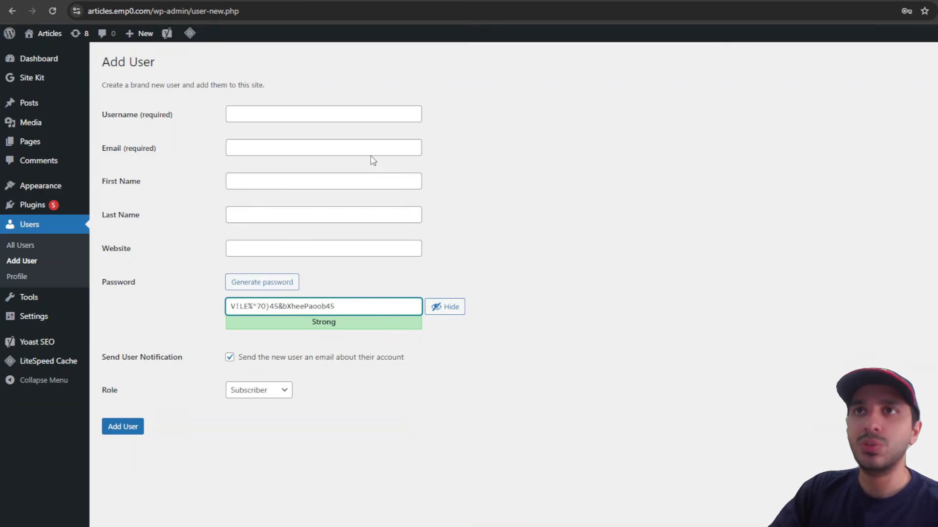
click(368, 115)
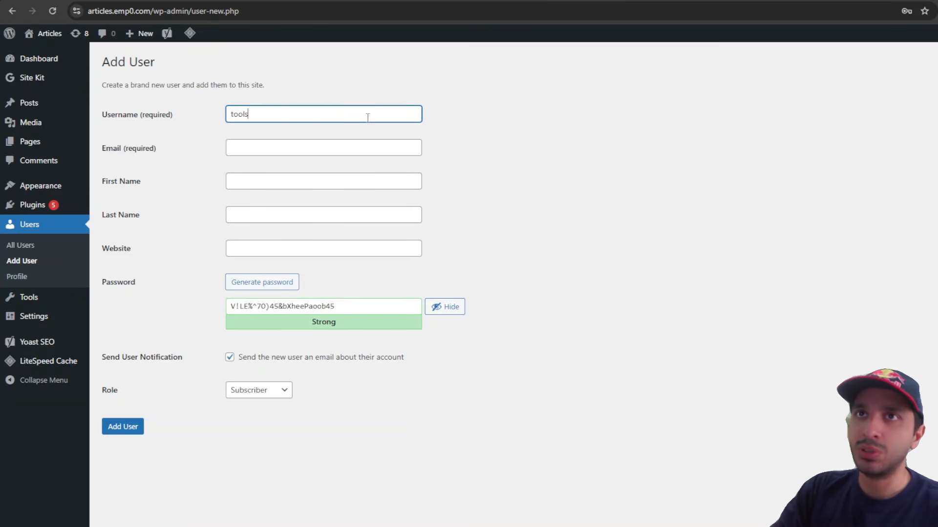
key(Tab)
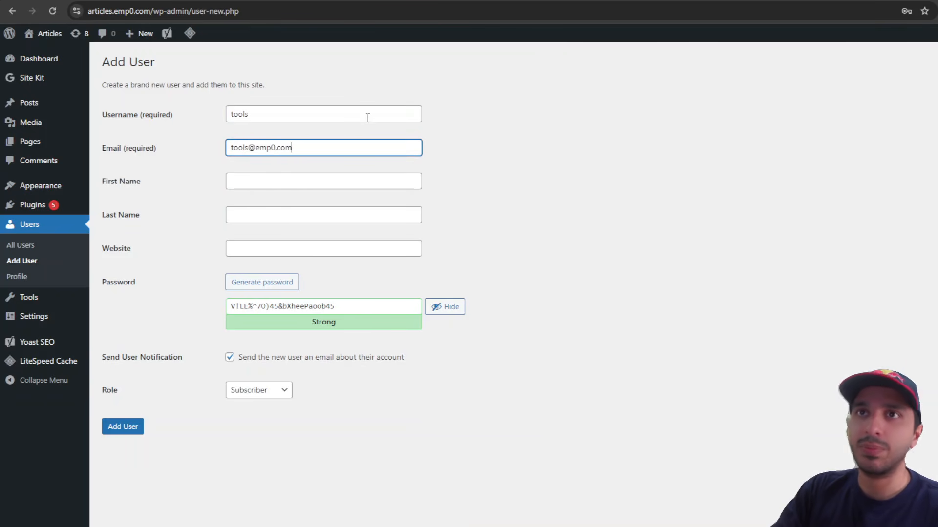
triple_click(302, 305)
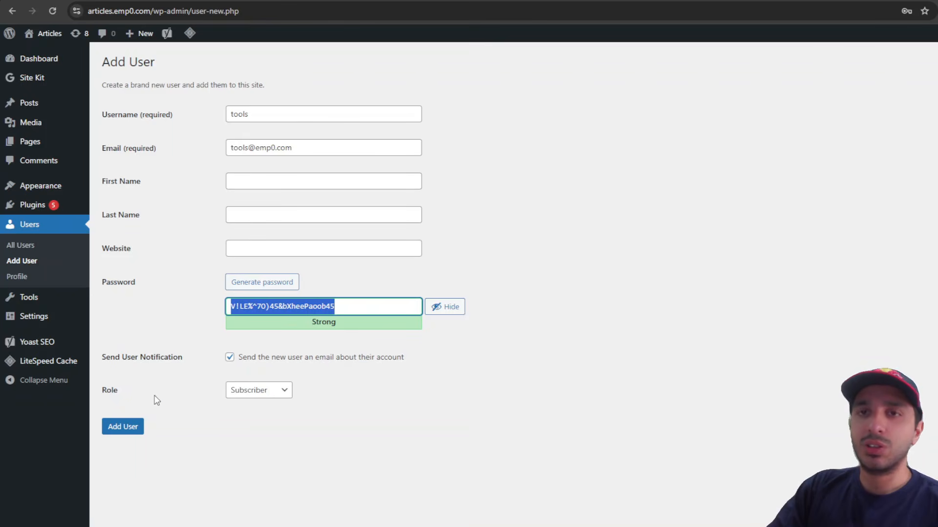
click(231, 395)
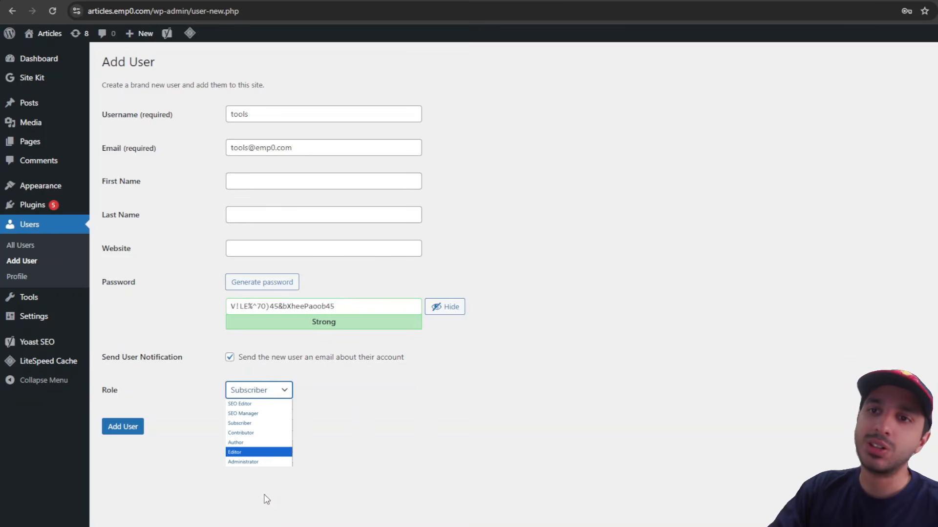
key(Return)
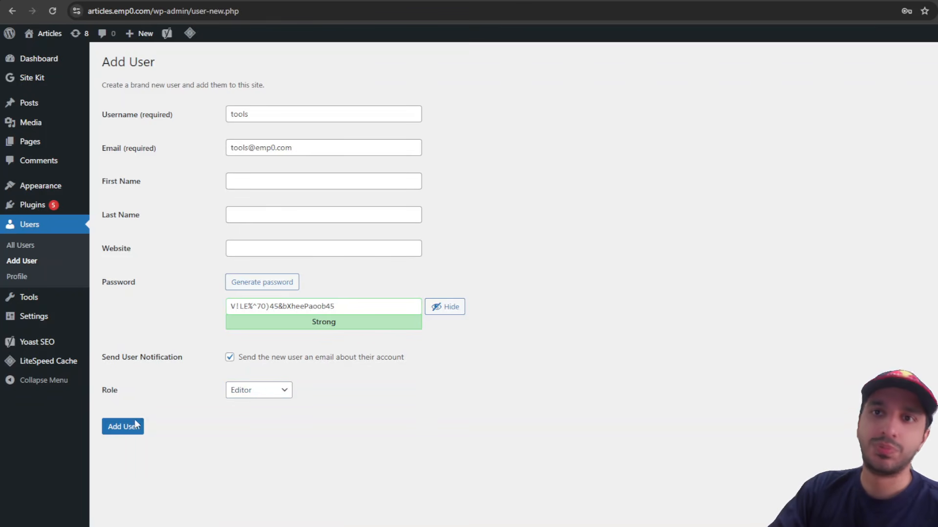
click(137, 424)
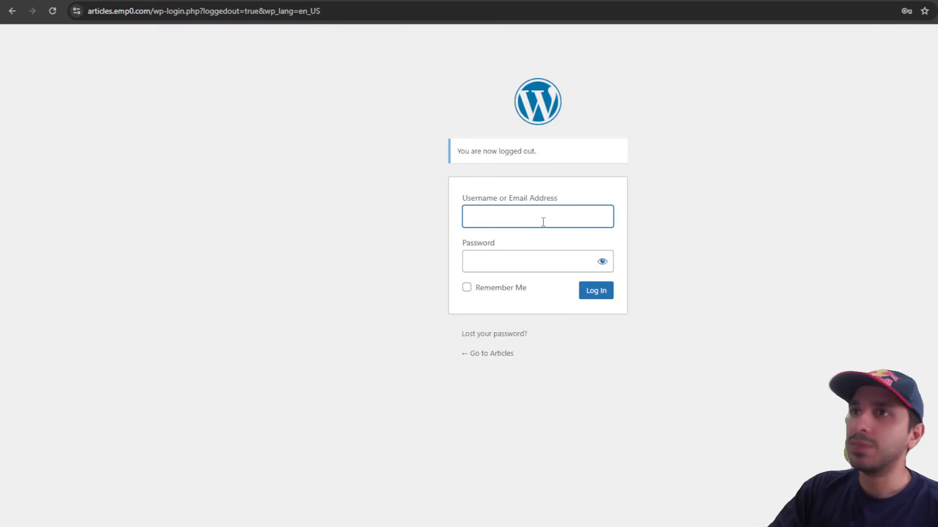
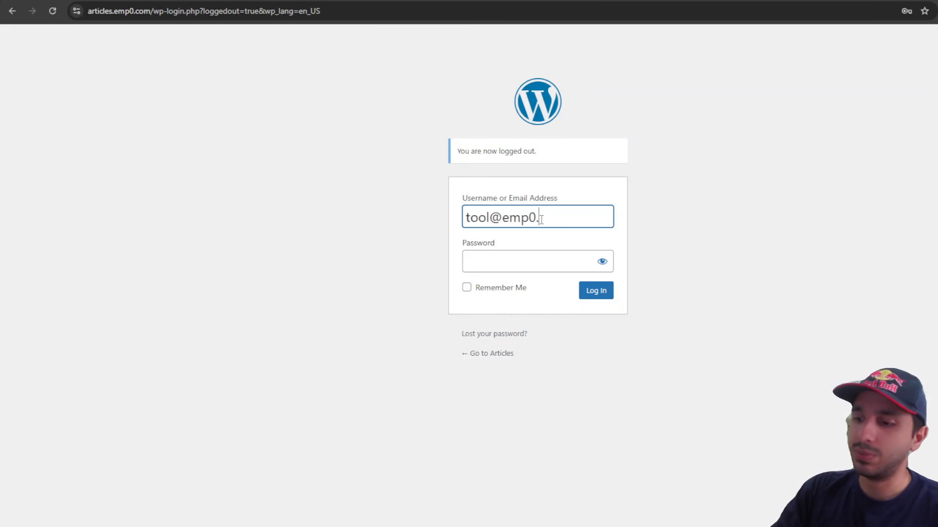
Step: Log in to WordPress as the new user with its e-mail and the copied password
click(489, 215)
text(s)
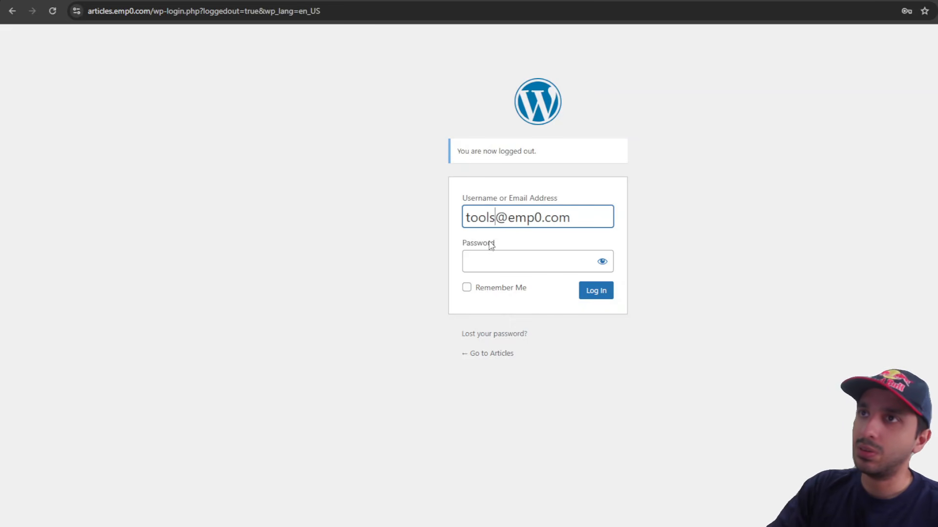
click(491, 260)
key(ctrl+v)
click(592, 293)
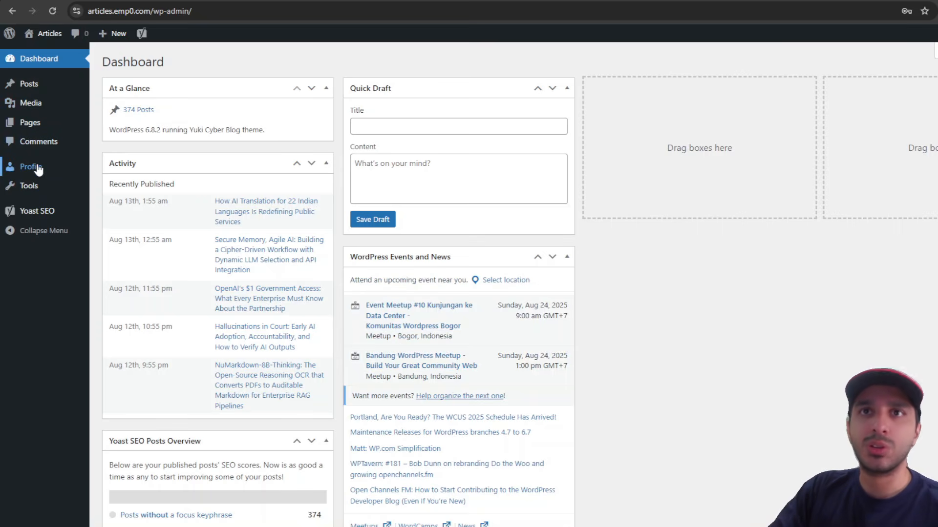
Step: Go to the user's profile and locate the Application Passwords section
click(38, 167)
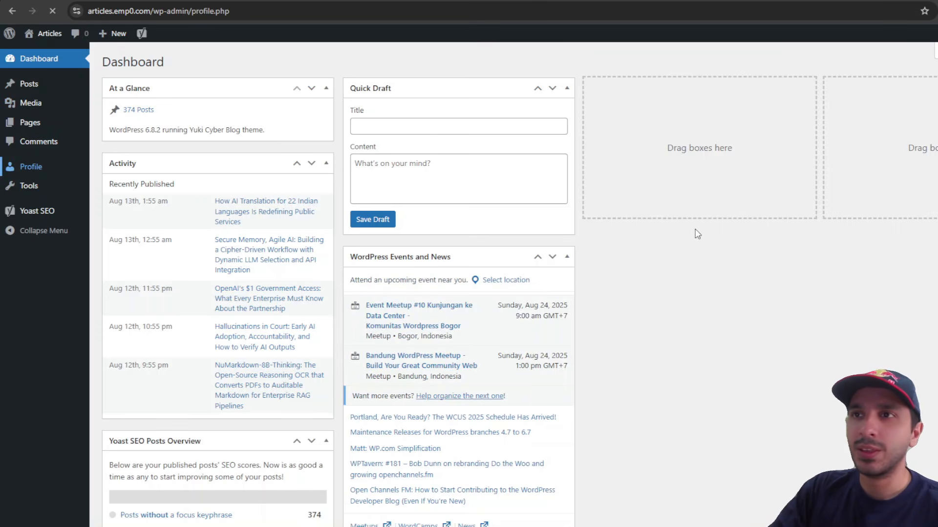
scroll(698, 234, down, 19)
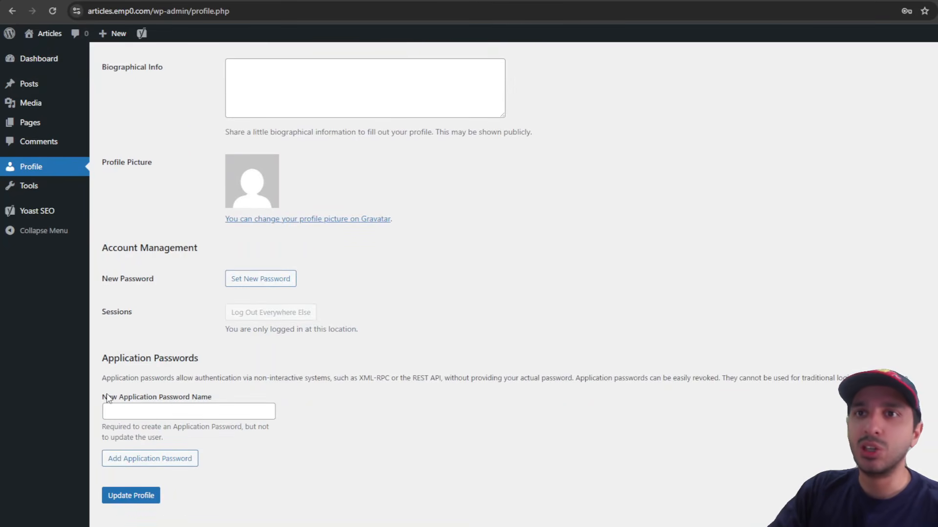
drag(108, 398, 236, 401)
click(237, 402)
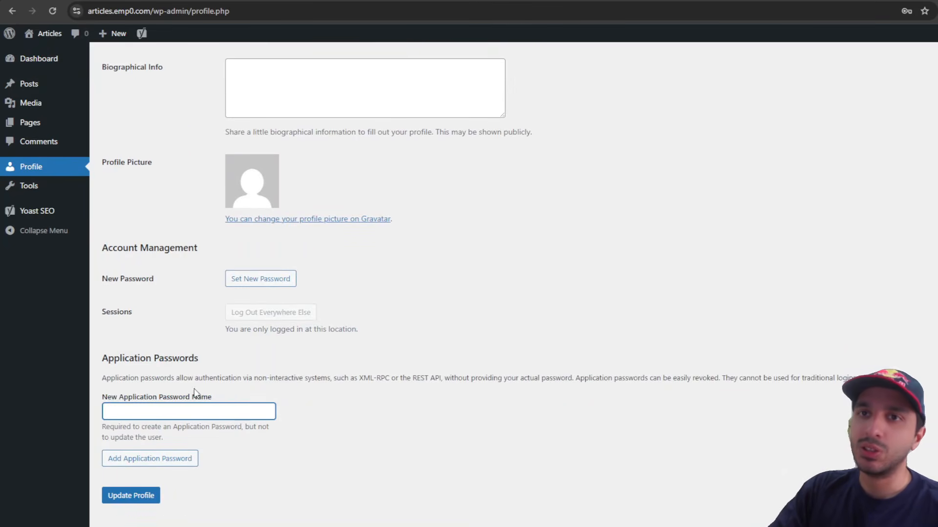
drag(120, 355, 353, 450)
click(353, 451)
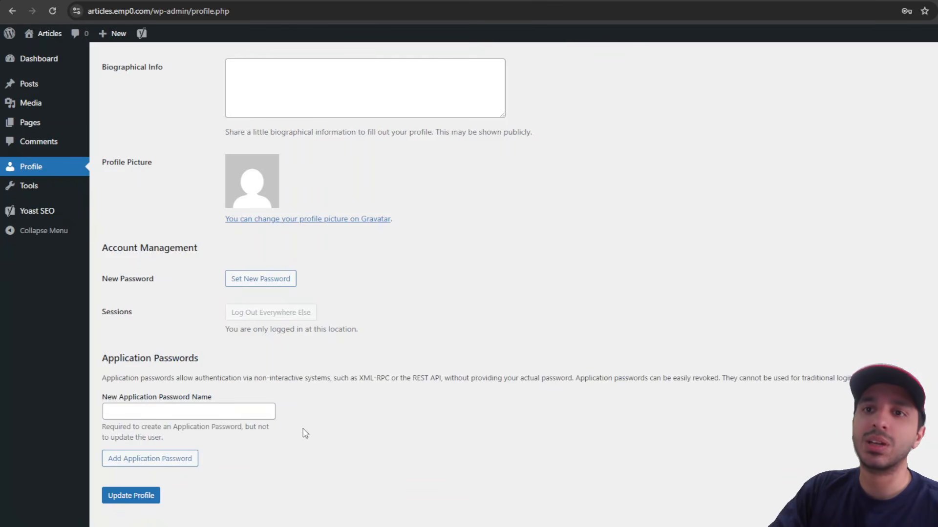
Step: Create an application password named n8n, copy it, and return to n8n's Password field
click(171, 409)
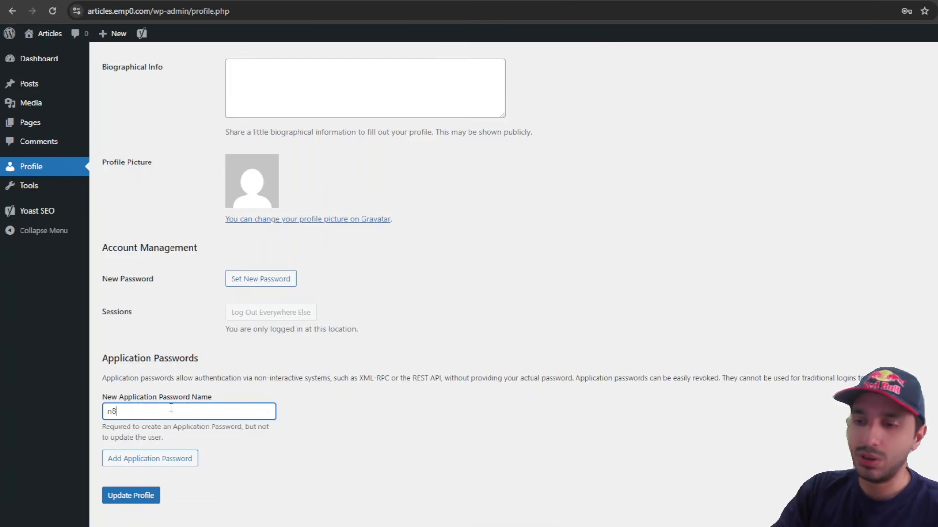
click(172, 460)
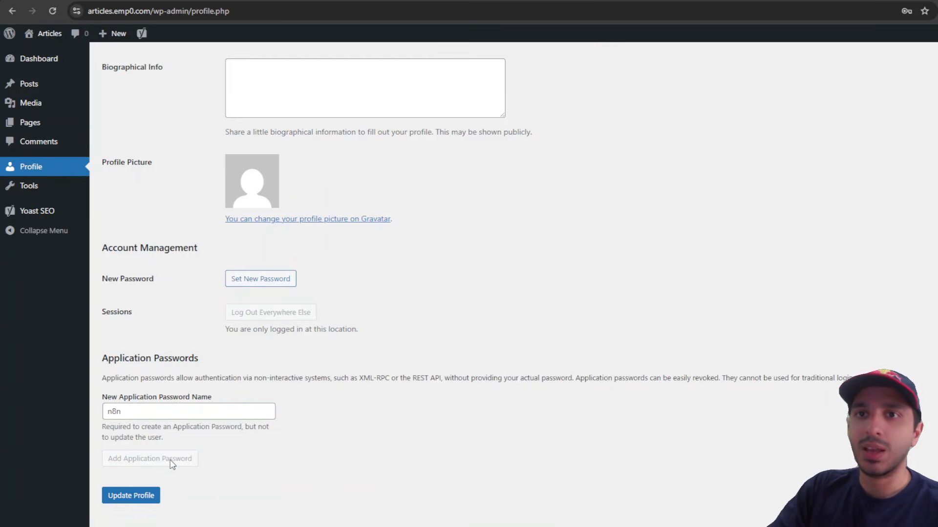
scroll(287, 399, down, 2)
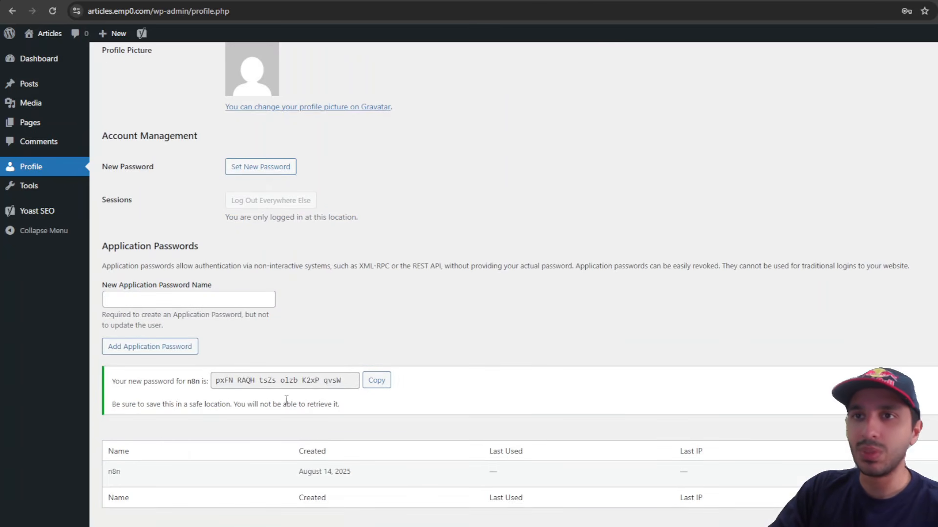
click(375, 385)
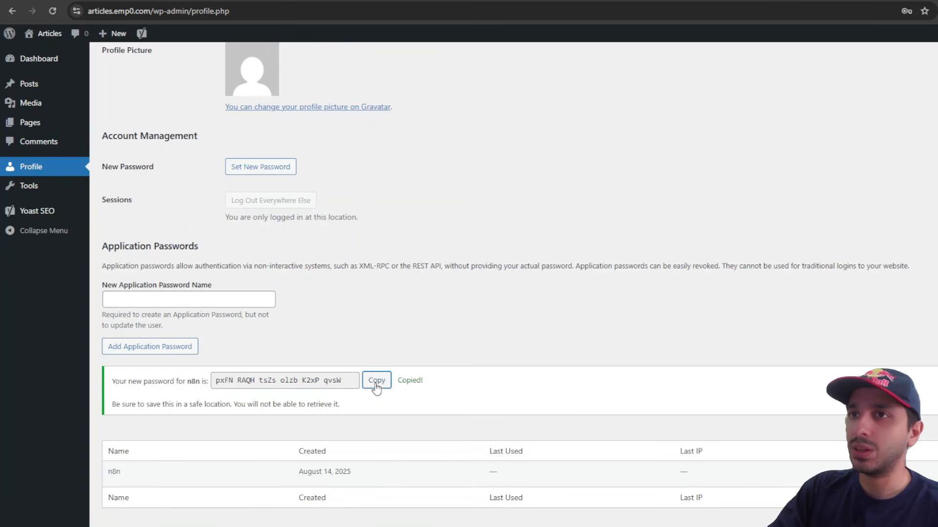
click(92, 0)
click(490, 240)
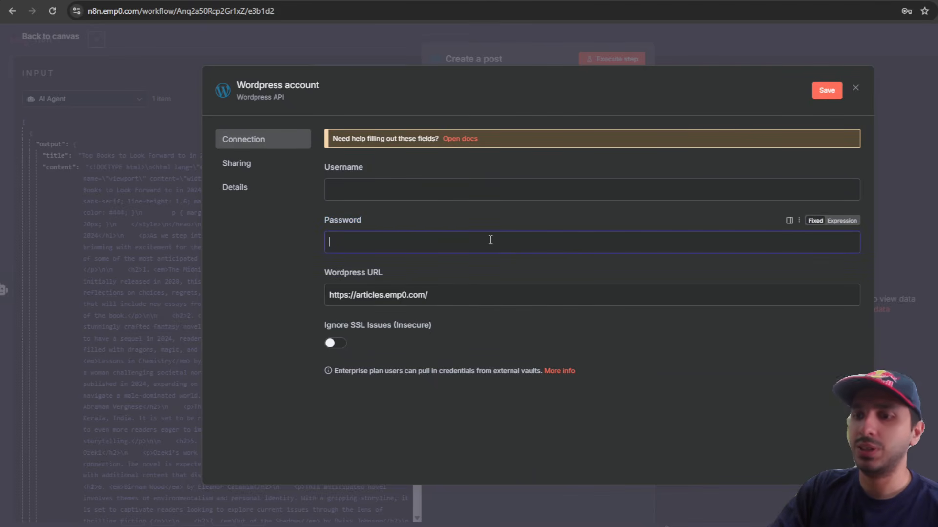
Step: Fill the credential with the application password and the new user's e-mail as username, then save
key(ctrl+v)
click(450, 197)
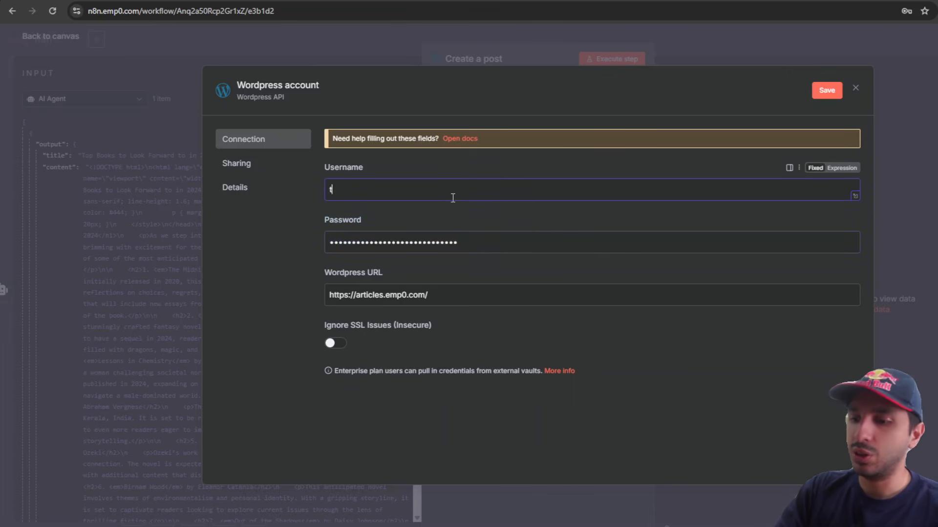
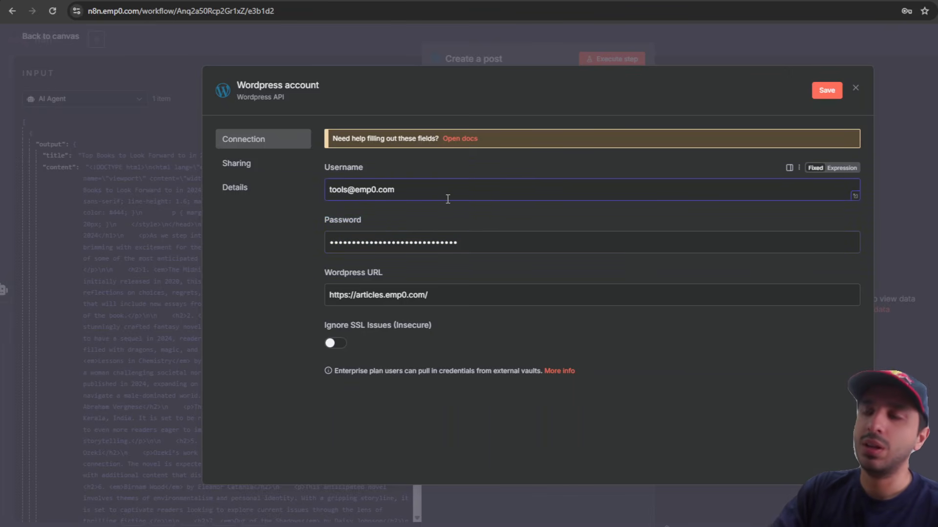
drag(446, 197, 328, 197)
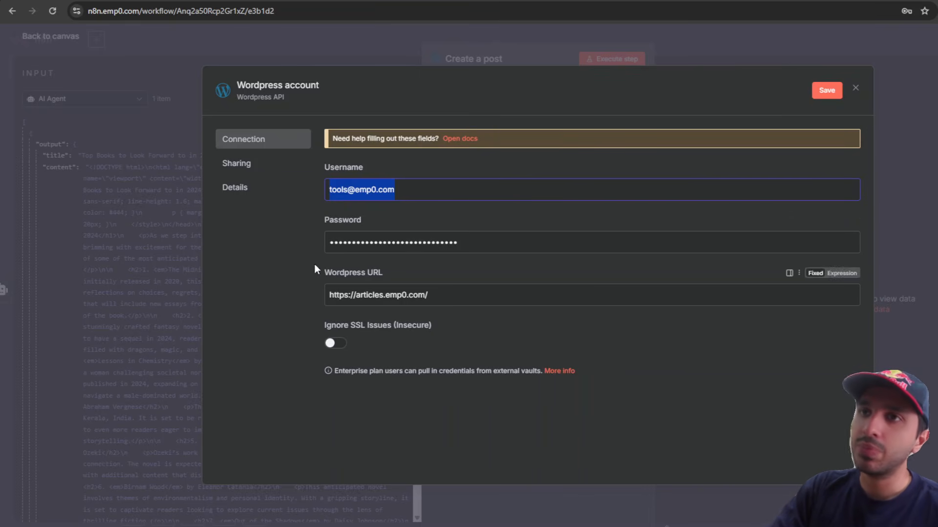
click(828, 98)
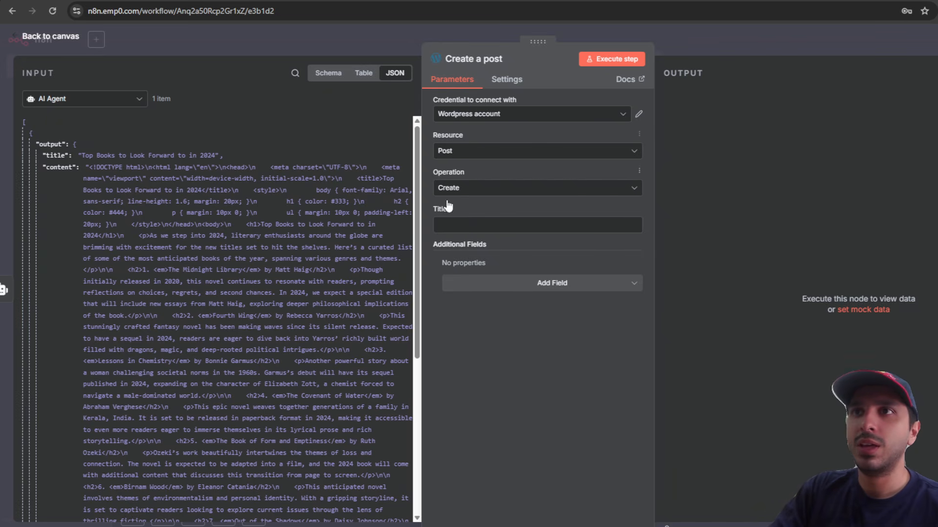
Step: Map the AI Agent's title into Title and its content into a new Content field
click(452, 223)
drag(54, 156, 488, 225)
click(519, 324)
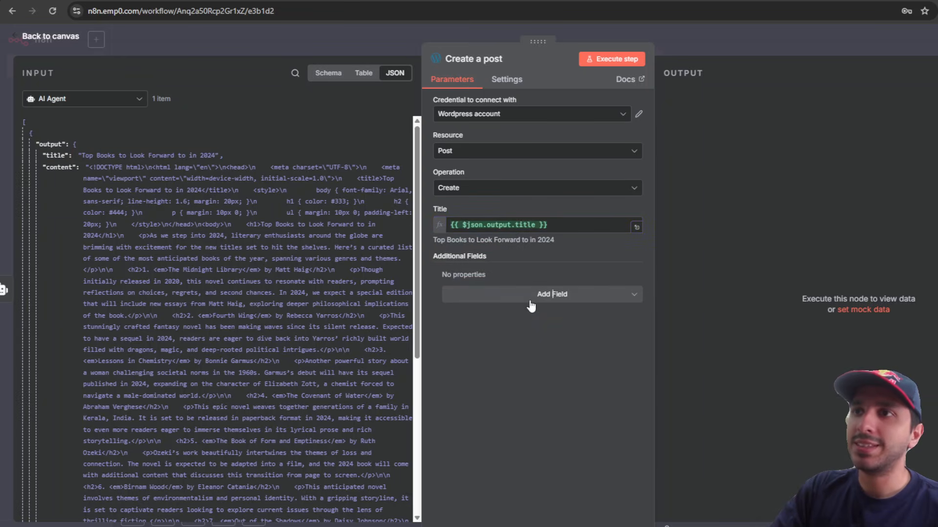
click(547, 294)
click(513, 344)
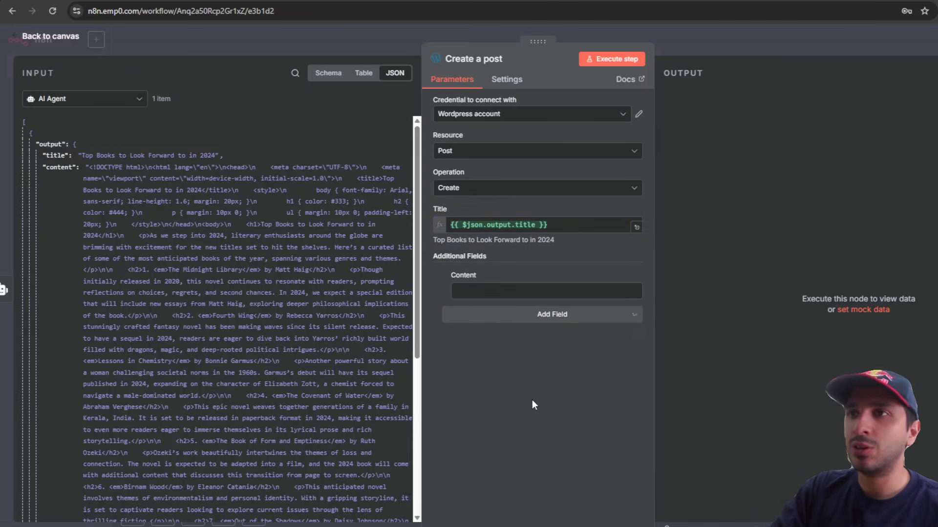
drag(58, 174, 503, 292)
click(536, 408)
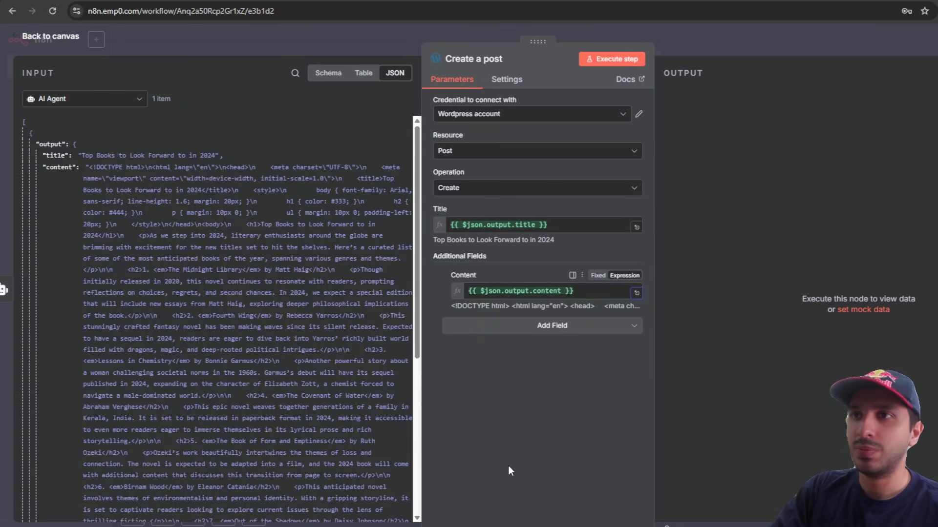
Step: Add empty Category Names or IDs and Tag Names or IDs fields to the post
click(544, 327)
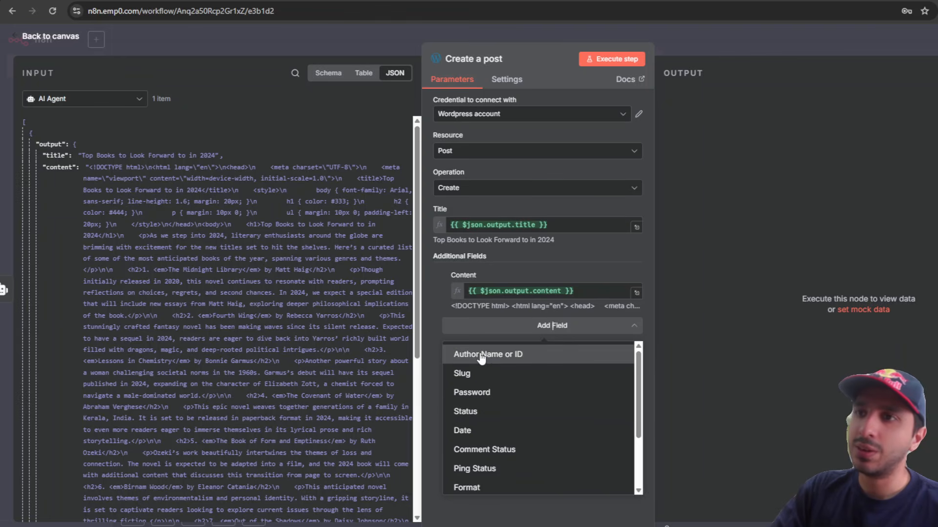
scroll(489, 420, down, 3)
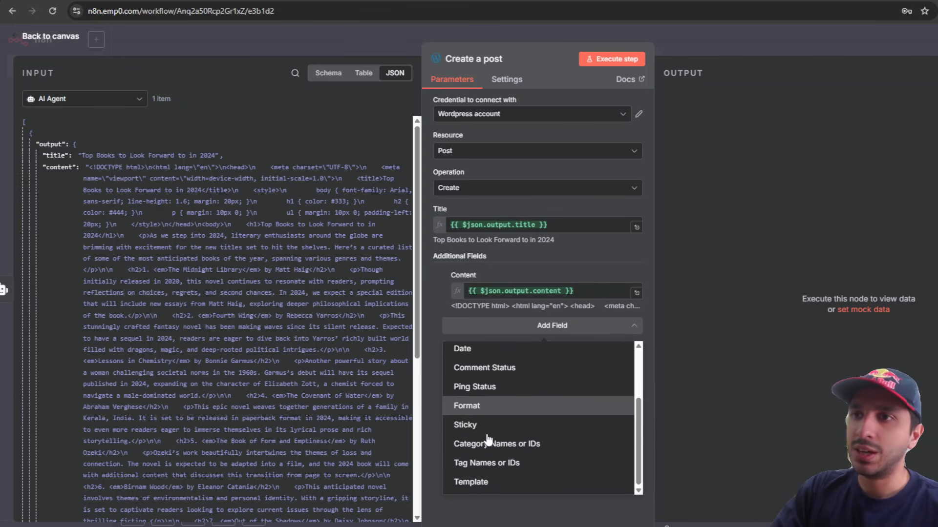
click(491, 446)
click(552, 362)
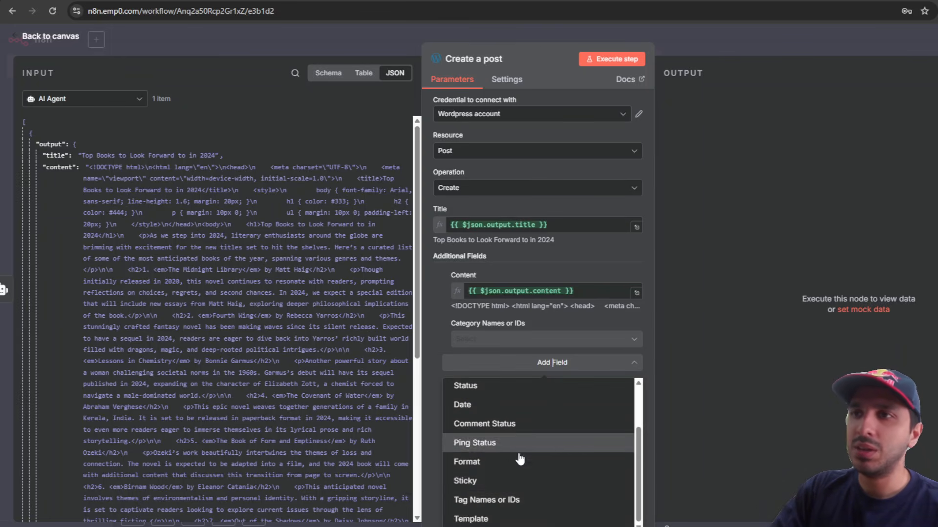
click(507, 498)
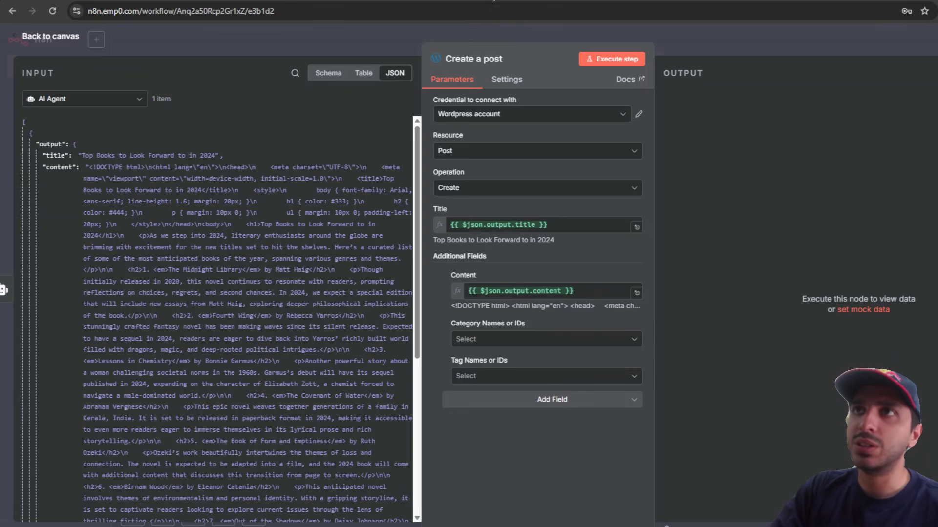
click(493, 0)
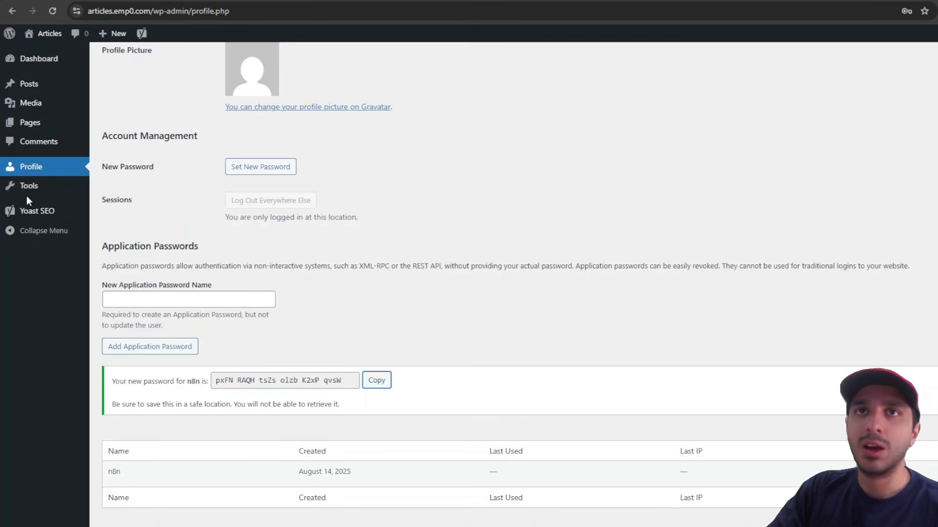
Step: Create a WordPress post tag named v1 with slug v1 under Posts > Tags
mouse_move(30, 86)
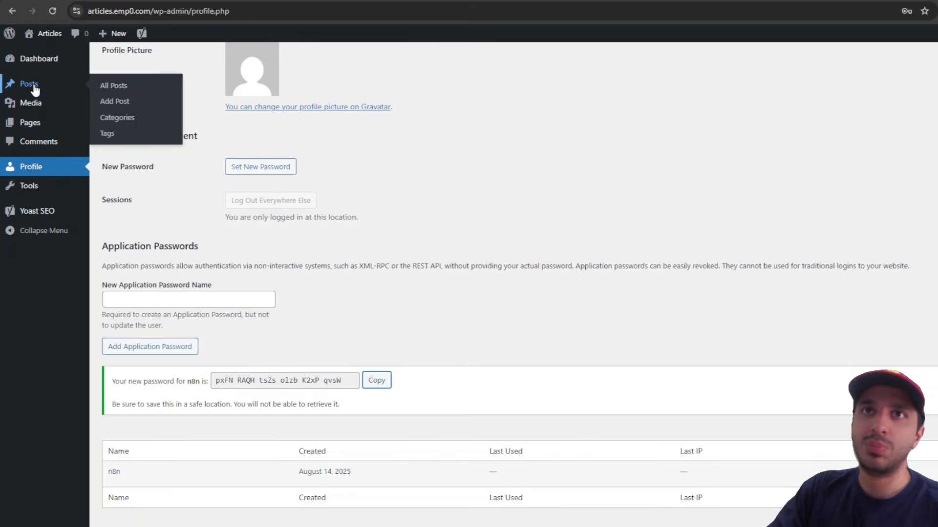
click(139, 117)
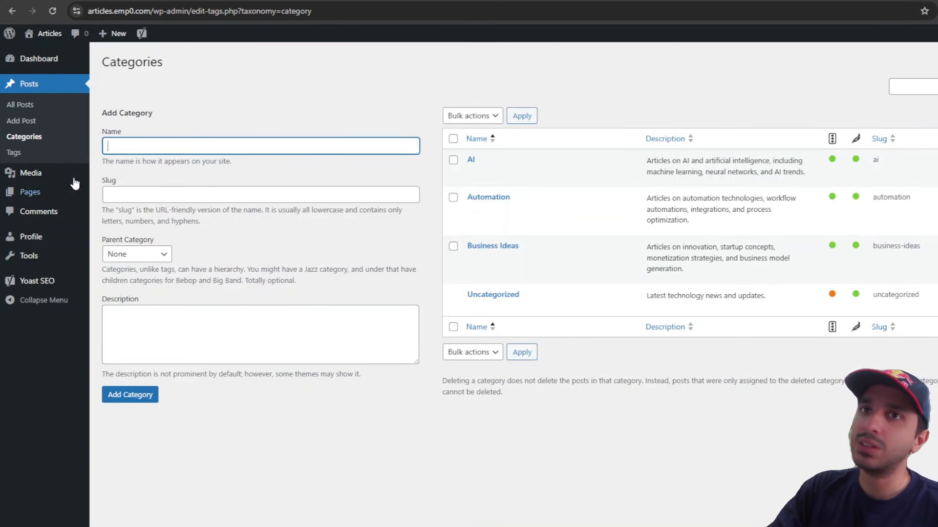
click(27, 154)
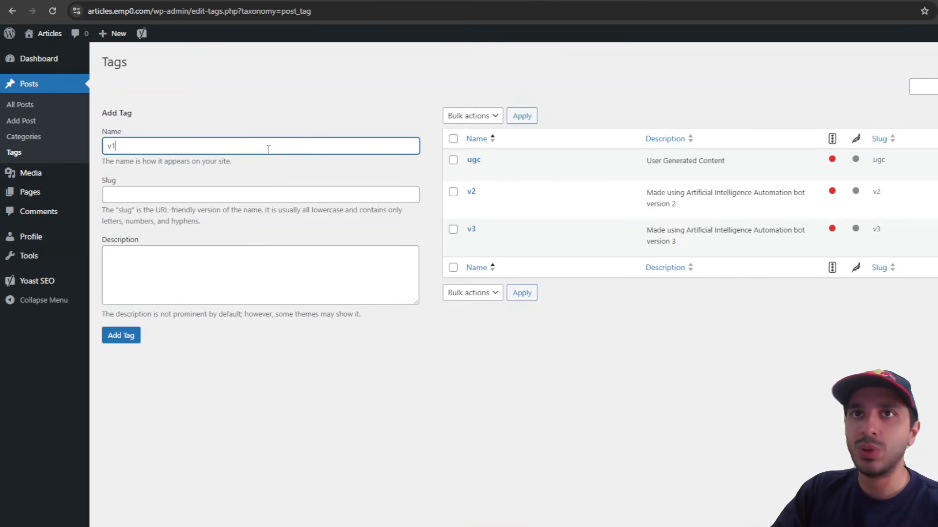
click(267, 193)
text(v)
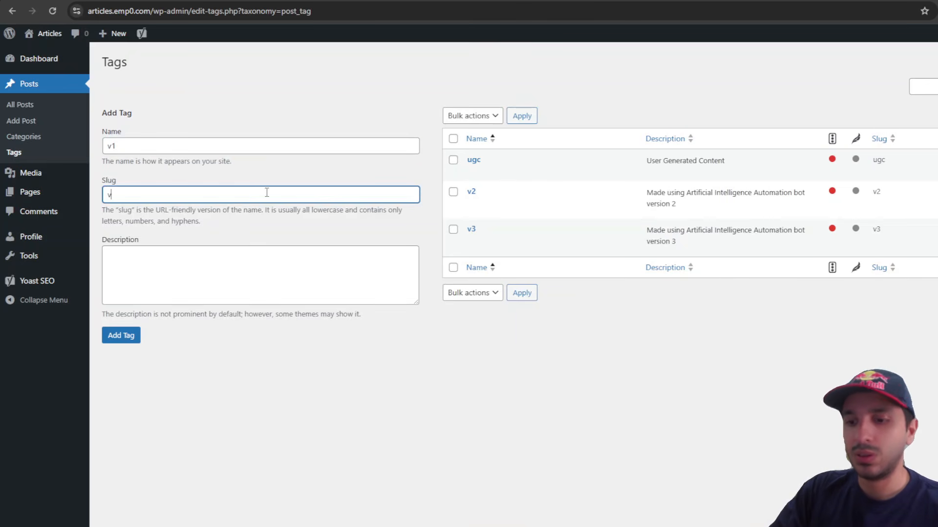
text(1)
click(121, 337)
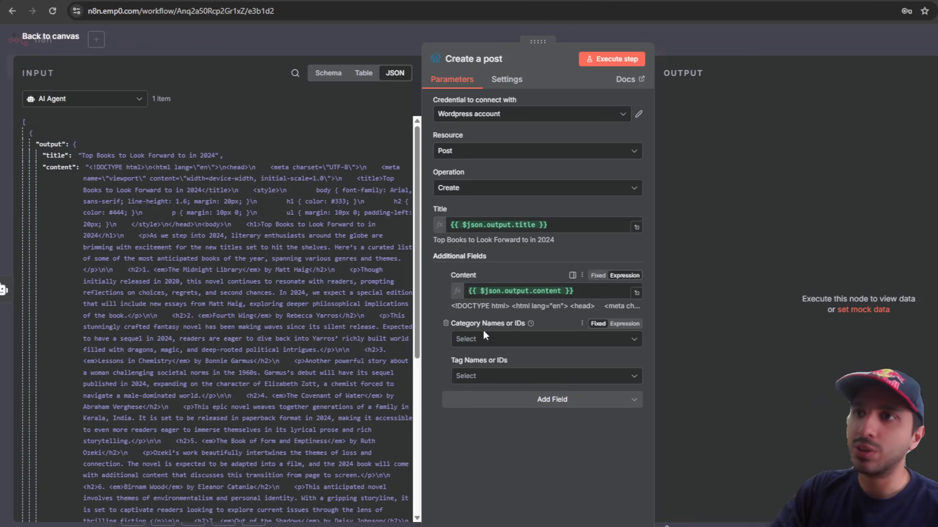
Step: Set the post's category to Automation
click(484, 337)
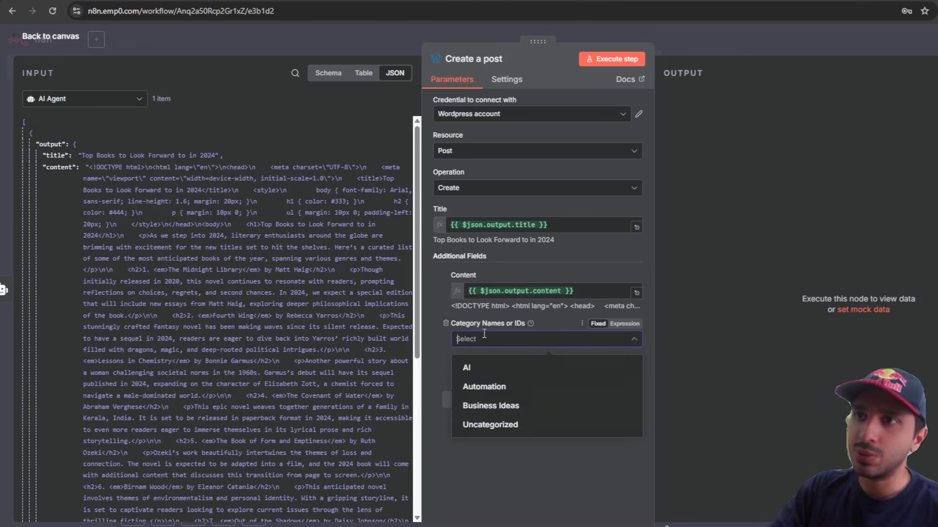
click(540, 387)
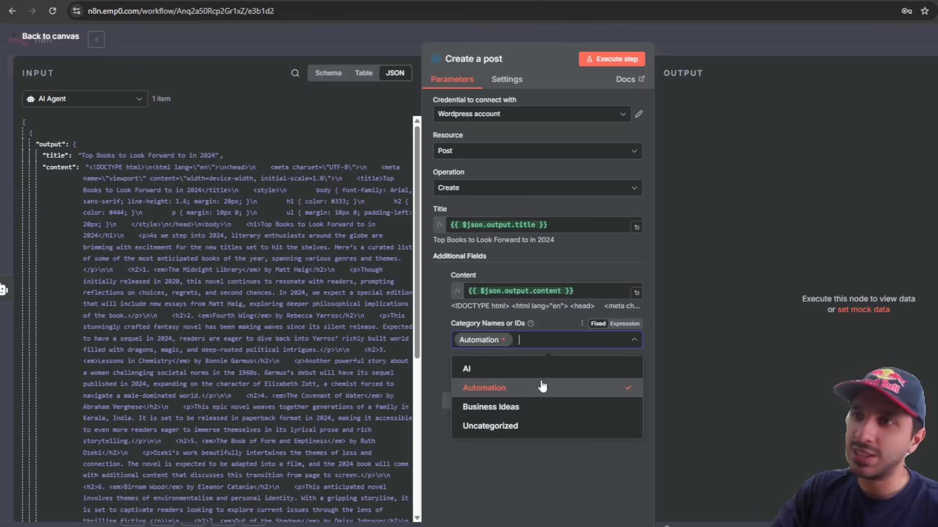
click(548, 470)
Step: Refresh the tag list, choose tag v1, and execute the Create a post step
click(595, 380)
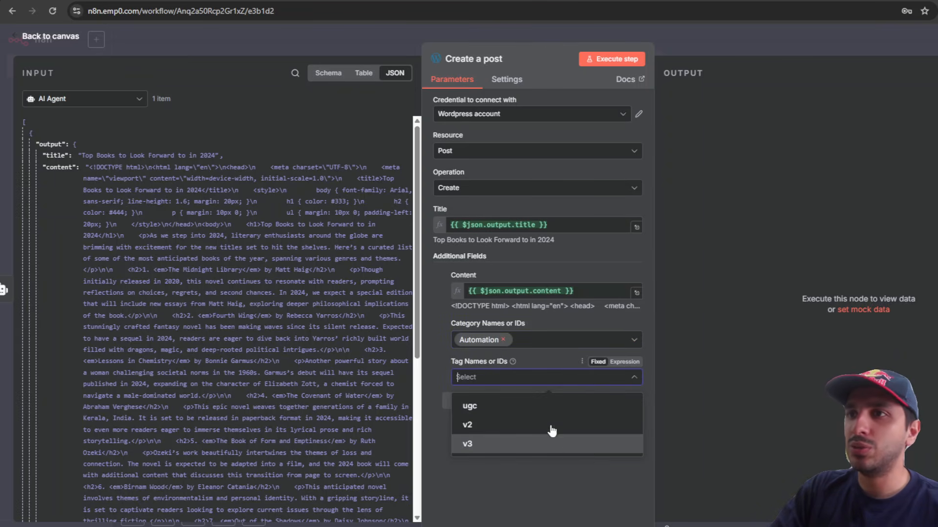
click(592, 465)
click(582, 364)
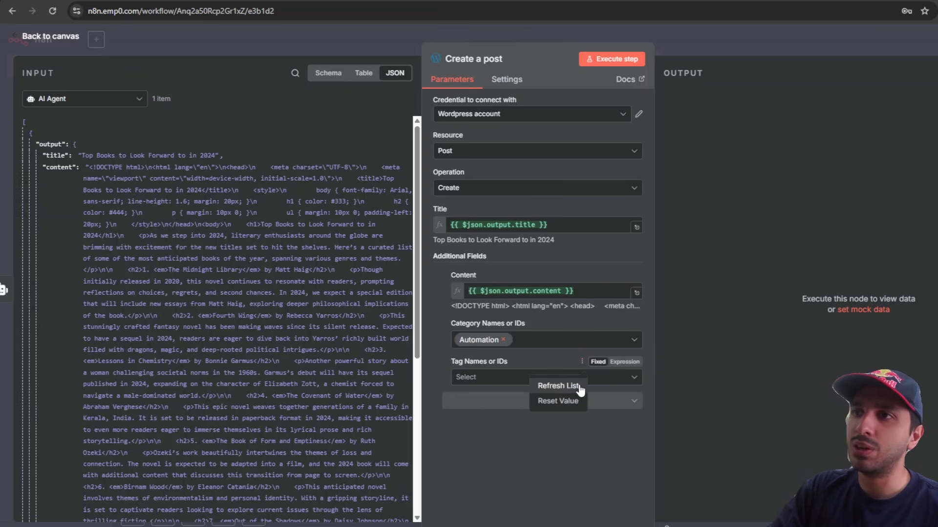
click(564, 386)
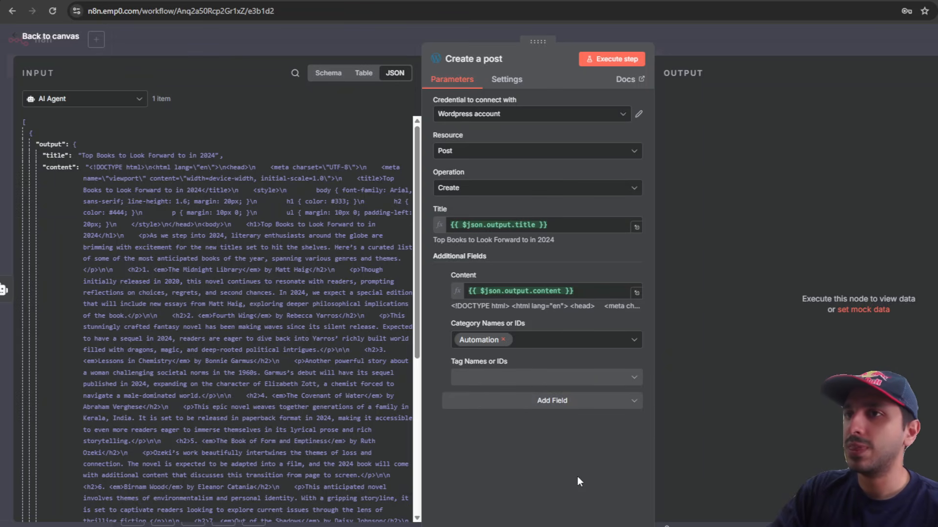
click(599, 378)
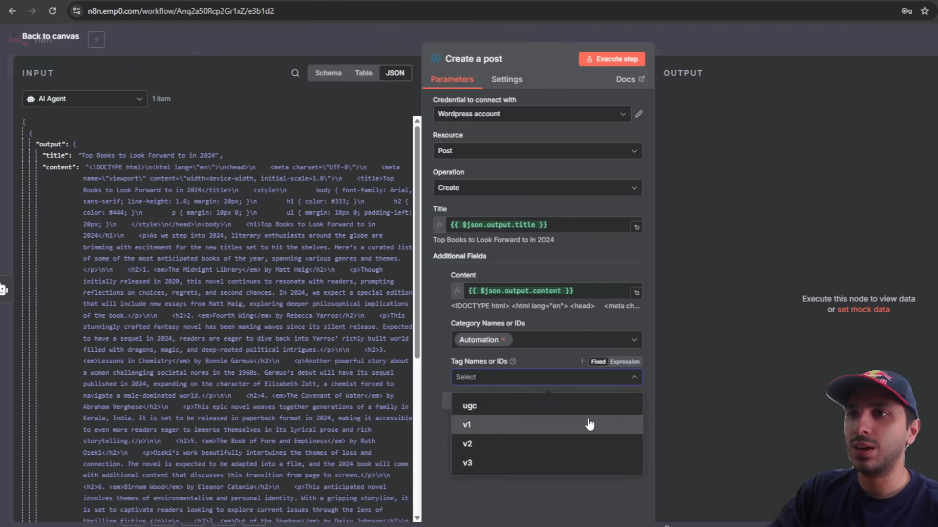
click(489, 425)
click(553, 509)
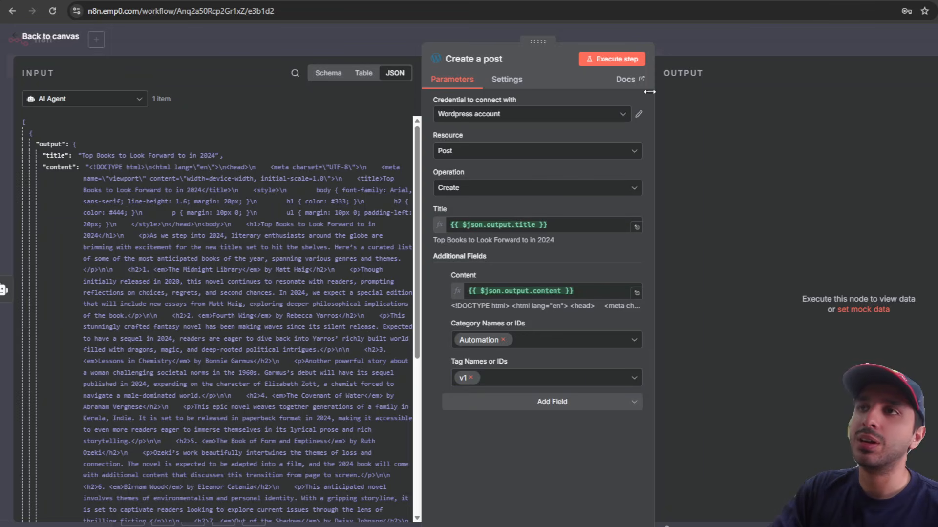
click(630, 60)
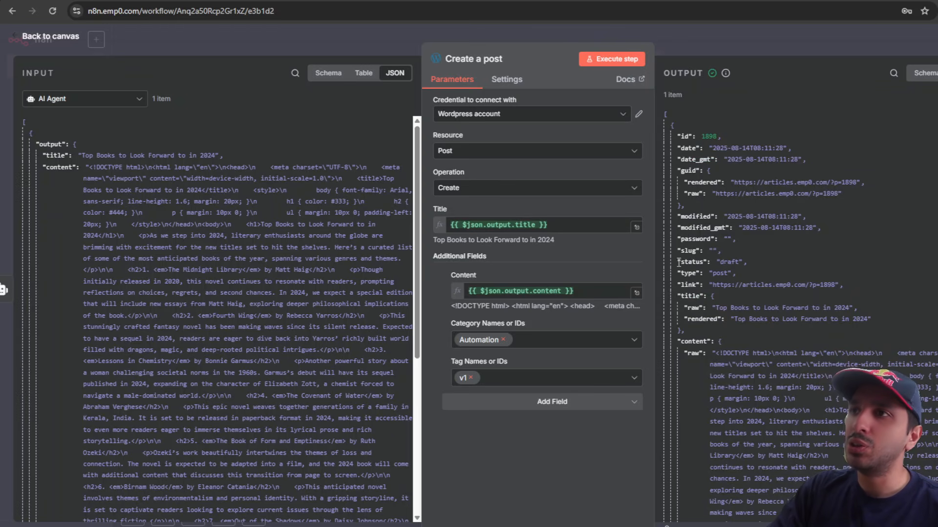
Step: Confirm post 1898 came back as a draft and open its link in a new tab
drag(676, 262, 765, 266)
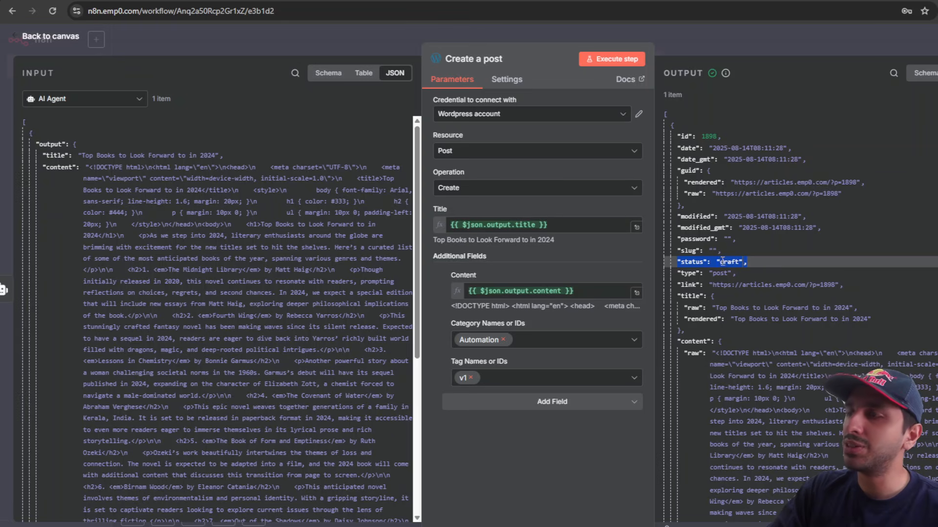
drag(712, 285, 835, 288)
right_click(819, 287)
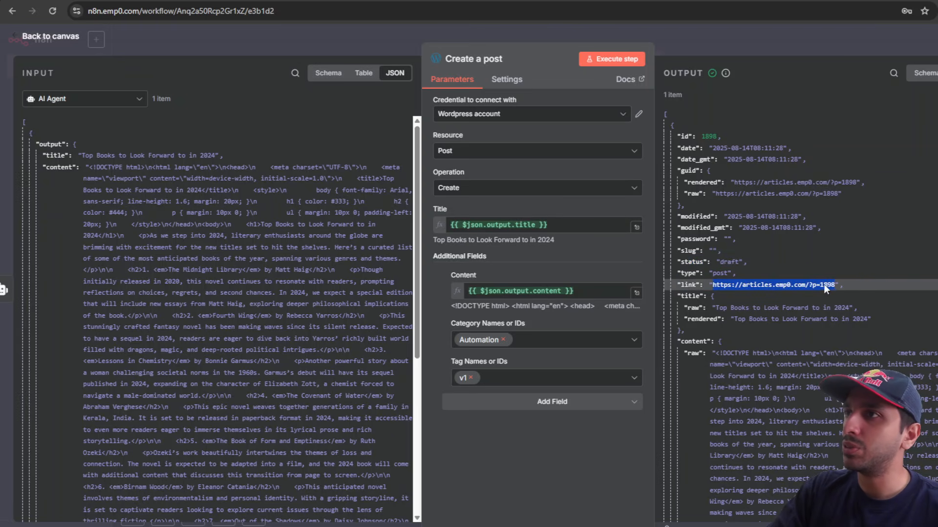
click(851, 327)
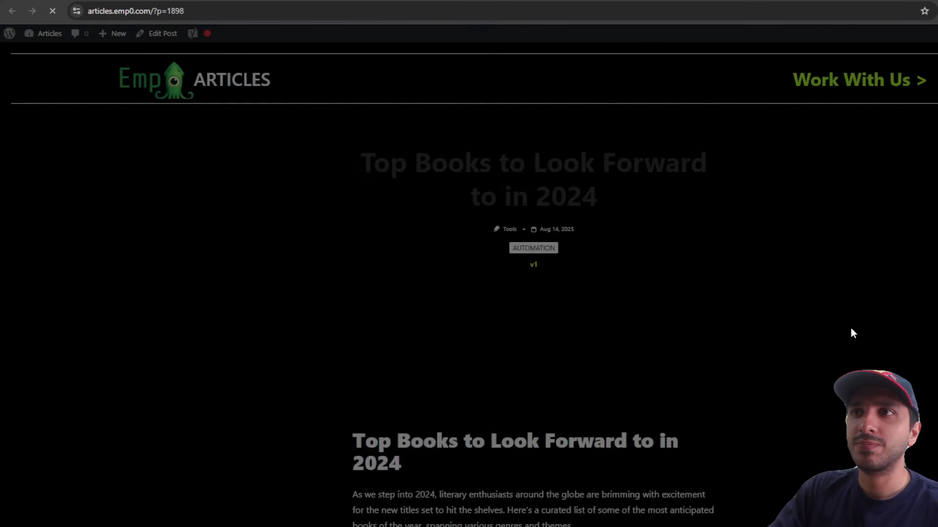
Step: Read the top of the article, checking its title and the AUTOMATION category label
scroll(773, 307, down, 1)
scroll(776, 311, up, 1)
drag(360, 164, 683, 203)
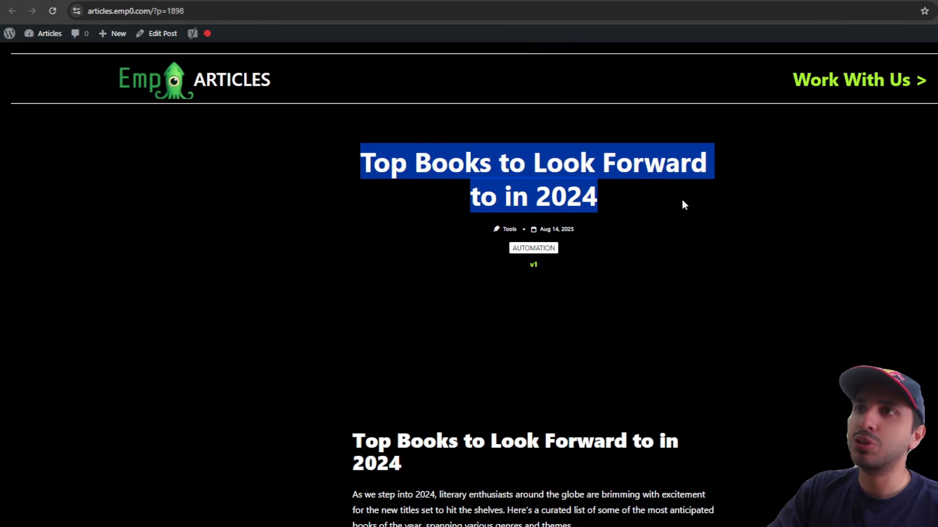
click(705, 221)
scroll(678, 252, down, 2)
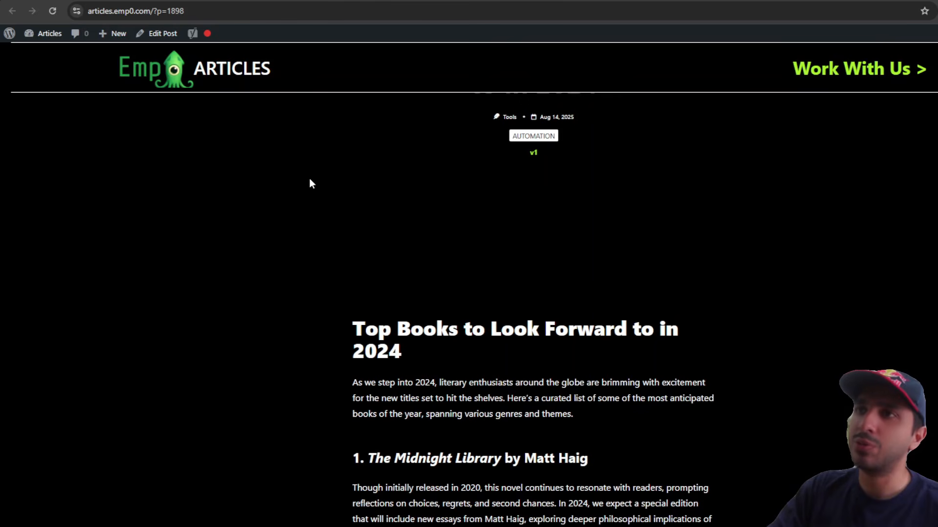
drag(309, 184, 770, 294)
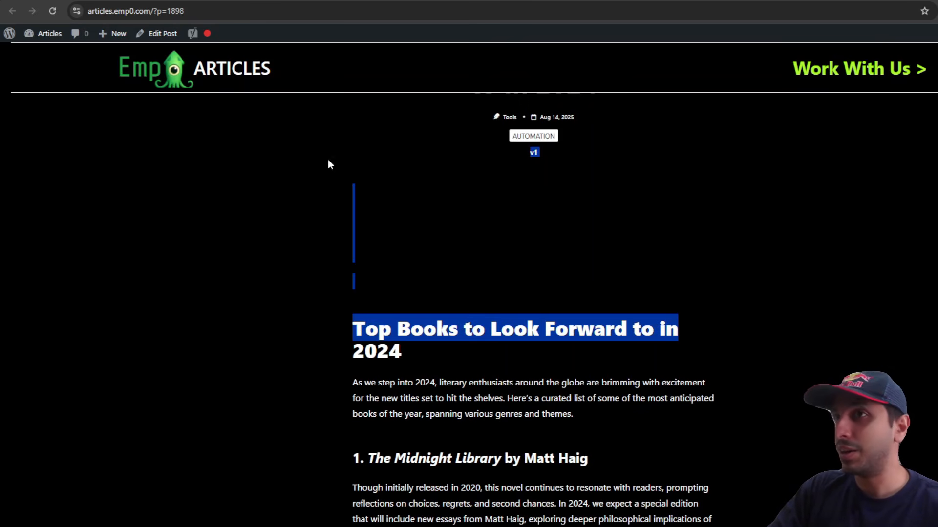
click(723, 301)
drag(560, 148, 486, 137)
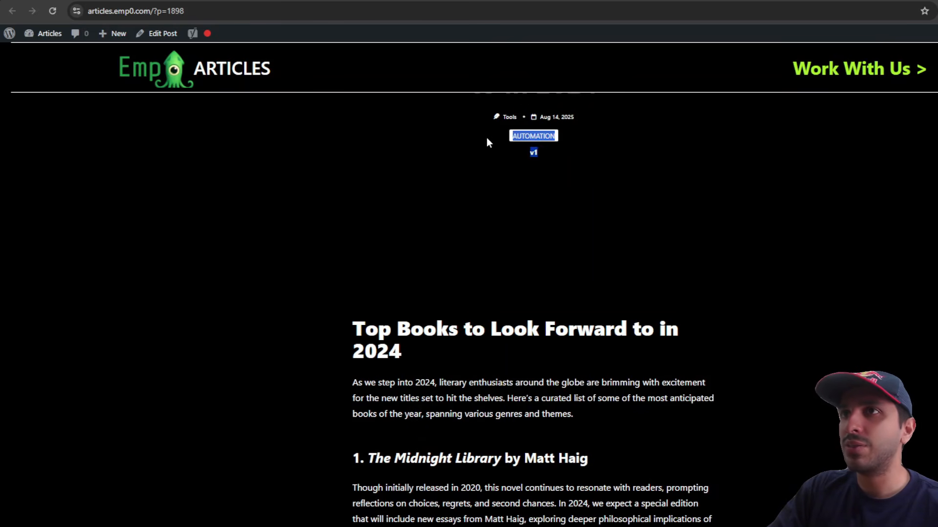
click(453, 149)
scroll(444, 207, down, 2)
drag(353, 201, 619, 412)
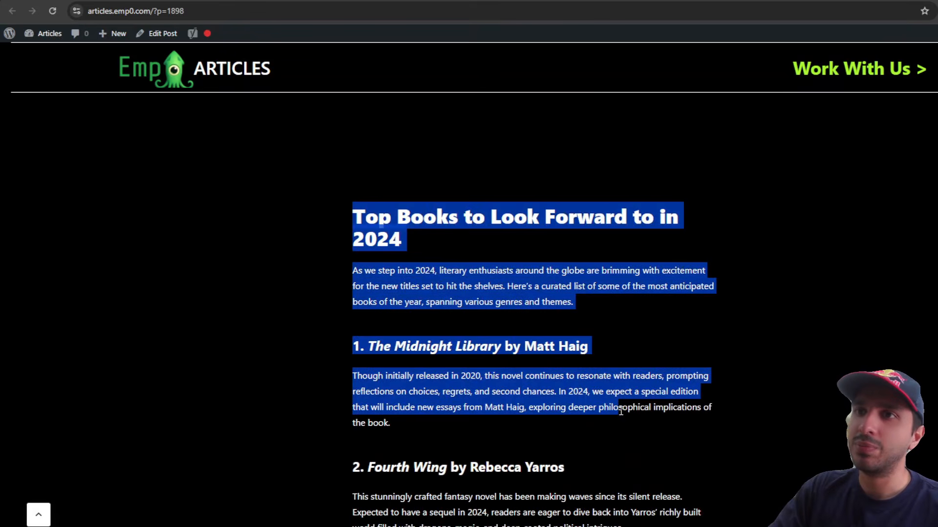
click(619, 412)
Step: Read down through the book list, then scroll back up to check the v1 tag
scroll(329, 305, down, 1)
drag(352, 285, 486, 357)
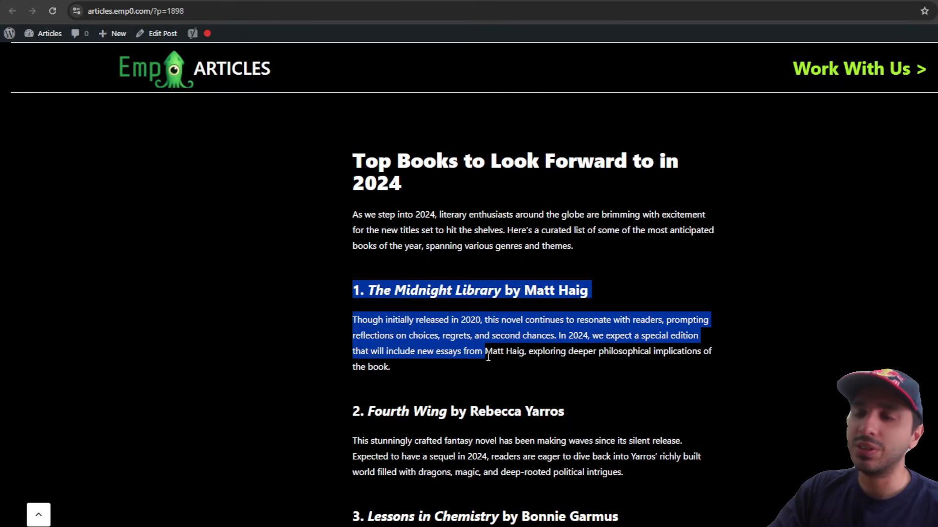
scroll(488, 360, down, 3)
scroll(365, 372, down, 4)
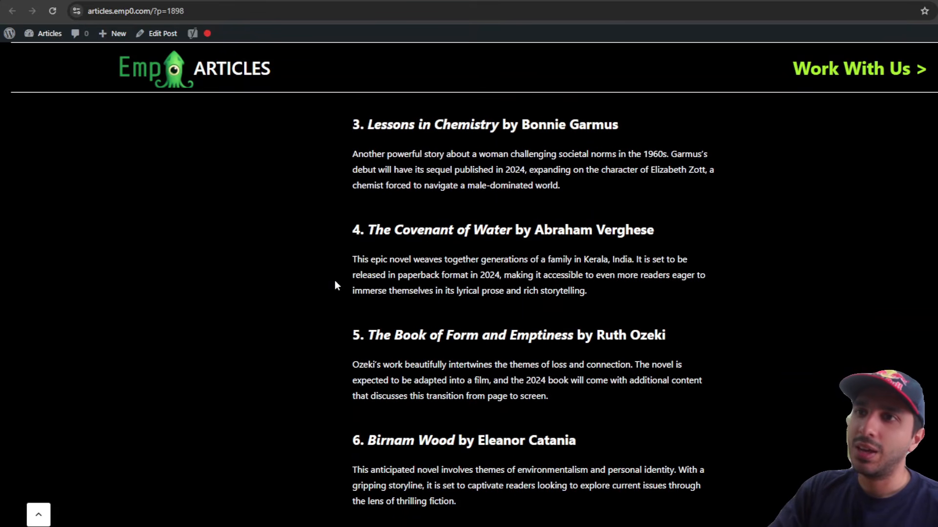
drag(336, 281, 652, 415)
scroll(652, 416, down, 4)
scroll(652, 417, down, 8)
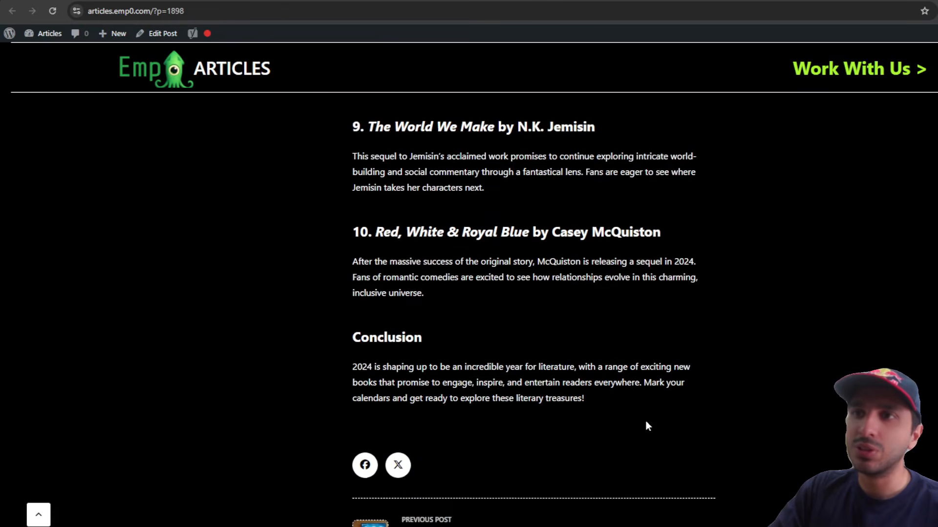
scroll(645, 424, up, 1)
scroll(509, 253, up, 18)
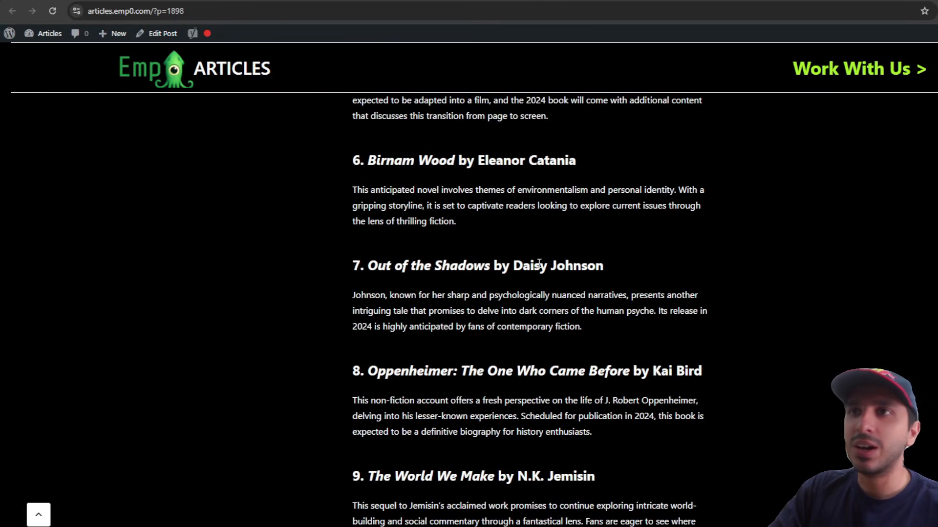
scroll(539, 264, up, 4)
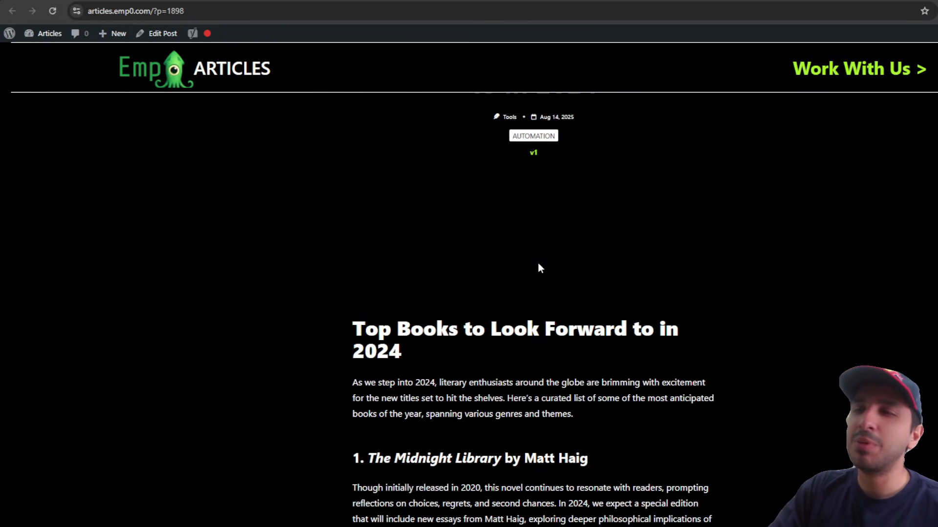
scroll(539, 268, up, 2)
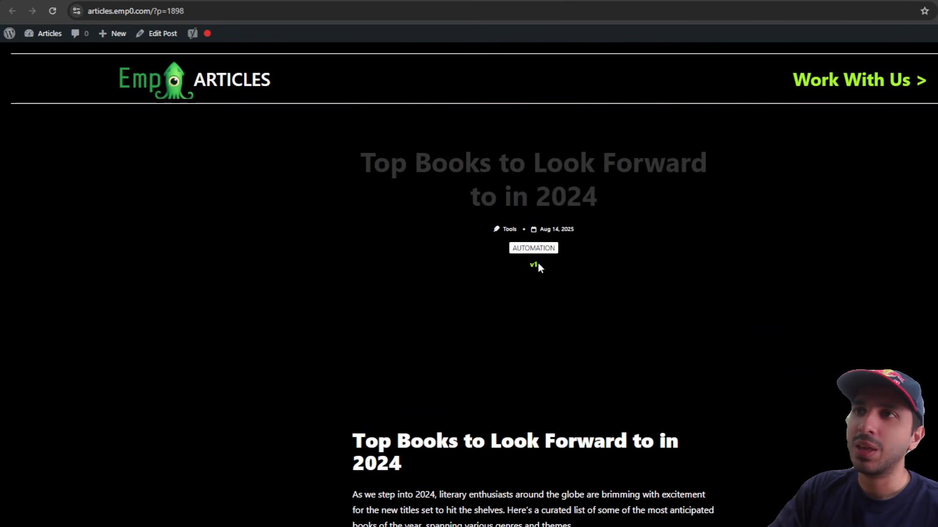
drag(571, 286, 756, 408)
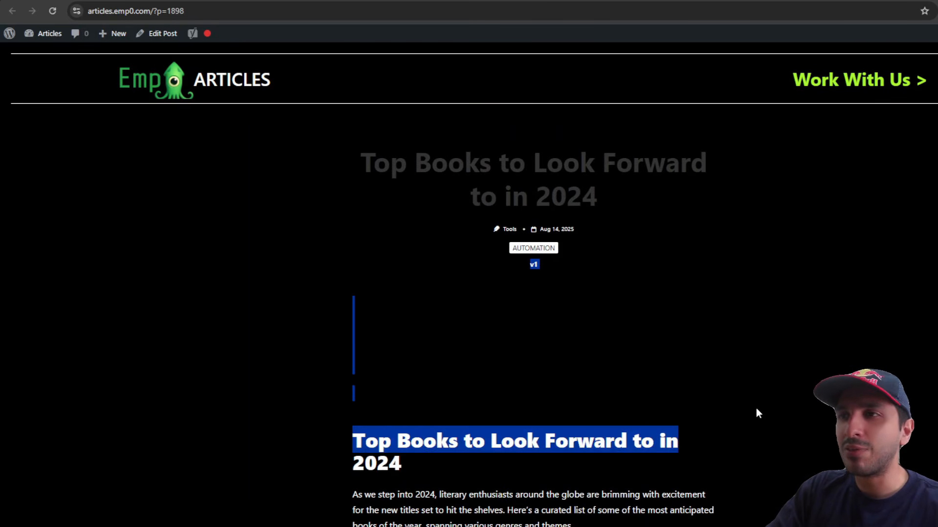
click(756, 409)
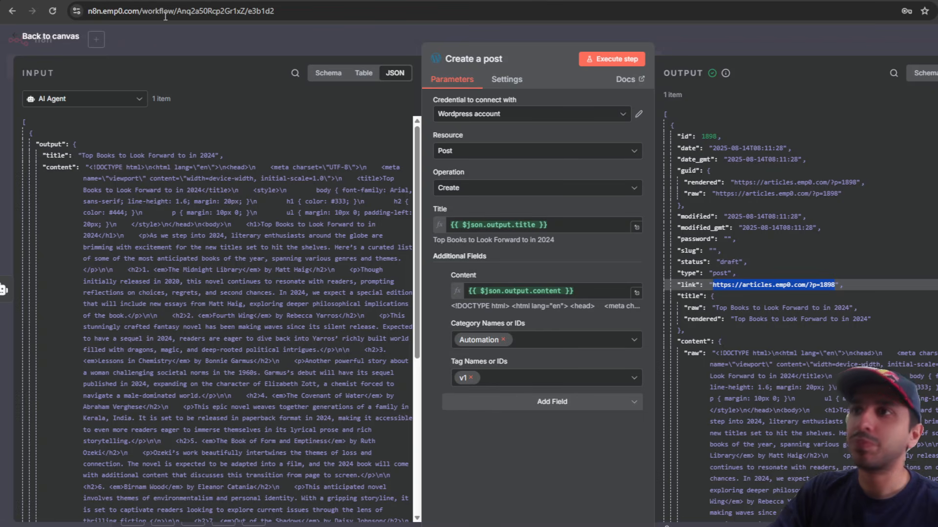
Step: Append an HTTP Request node after Create a post by searching 'http'
key(Escape)
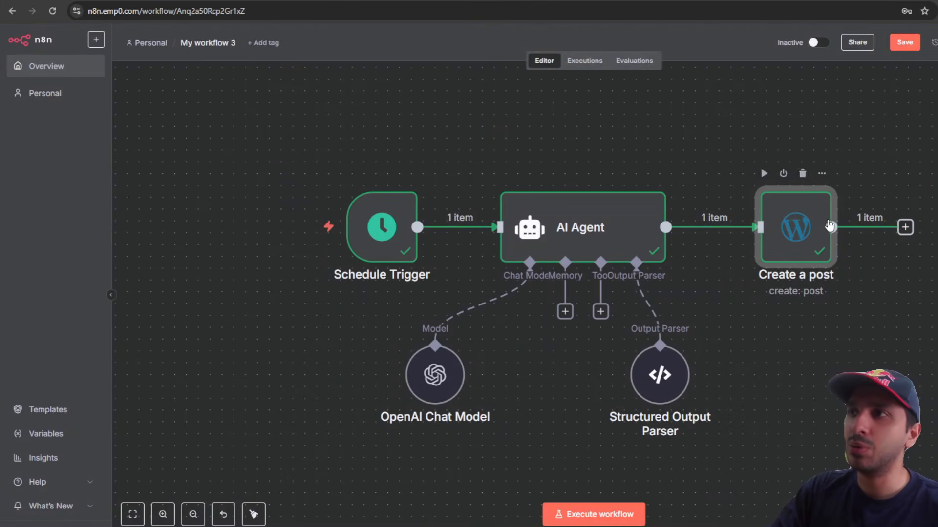
scroll(823, 276, right, 5)
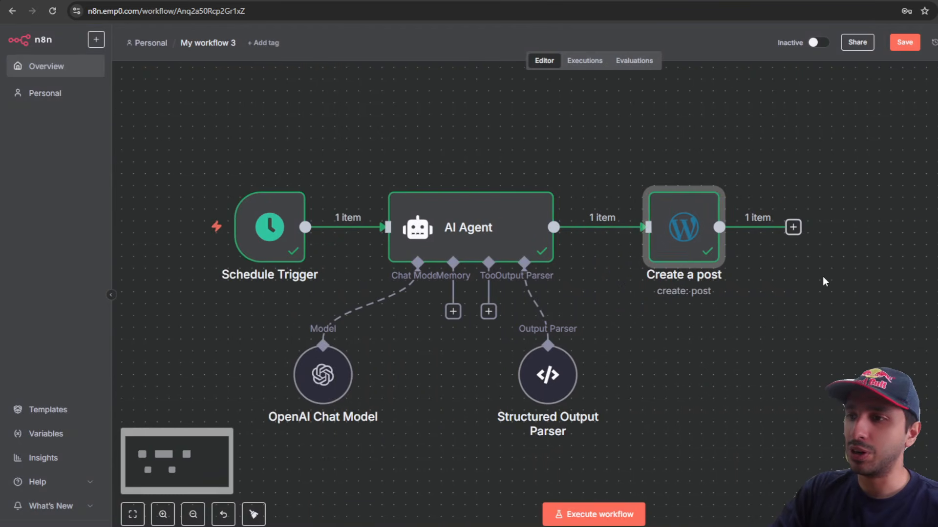
drag(649, 242, 738, 234)
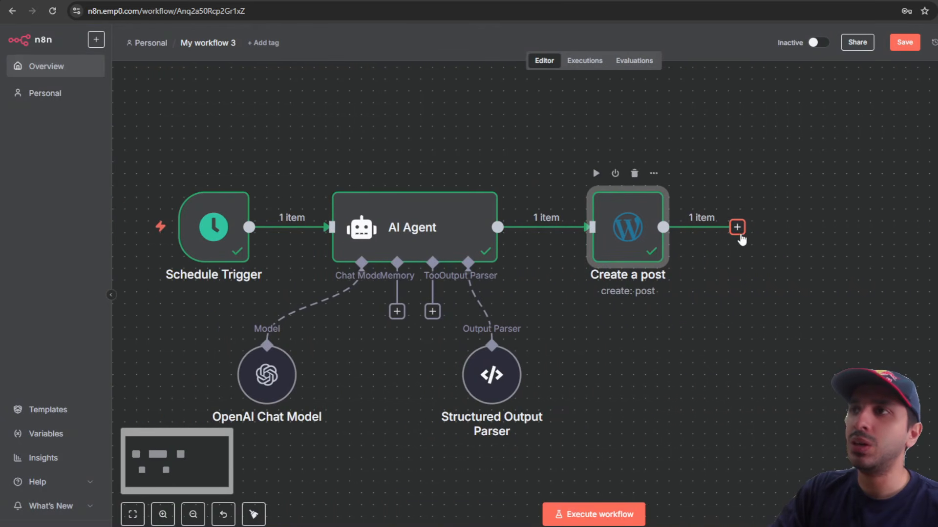
click(737, 228)
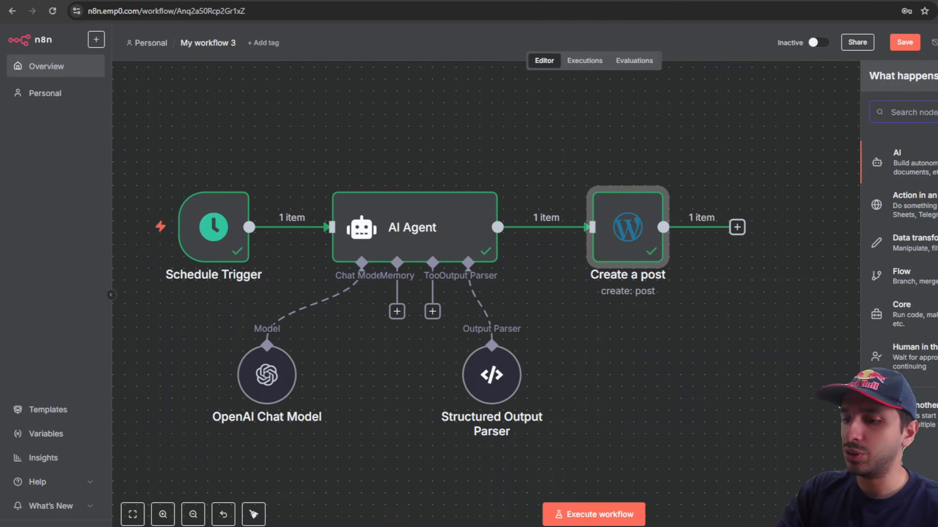
text(htpp)
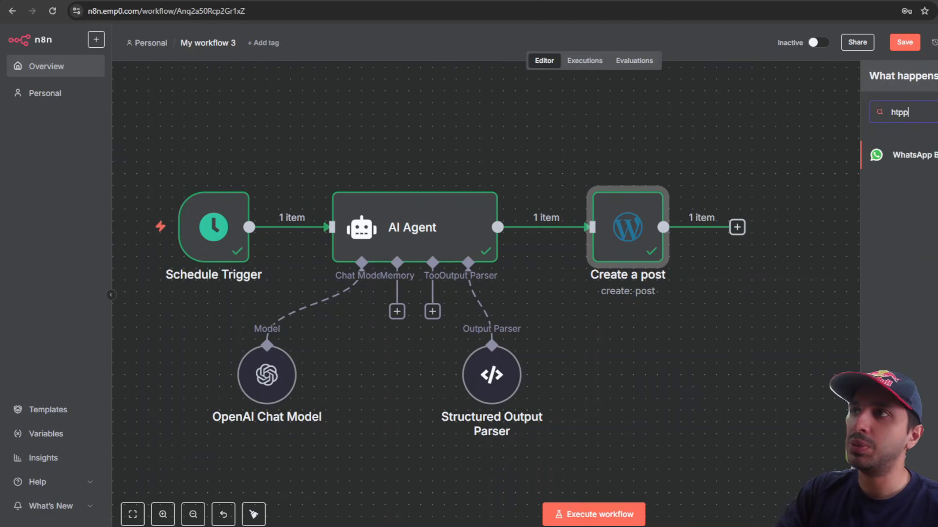
key(BackSpace)
key(BackSpace)
text(tp)
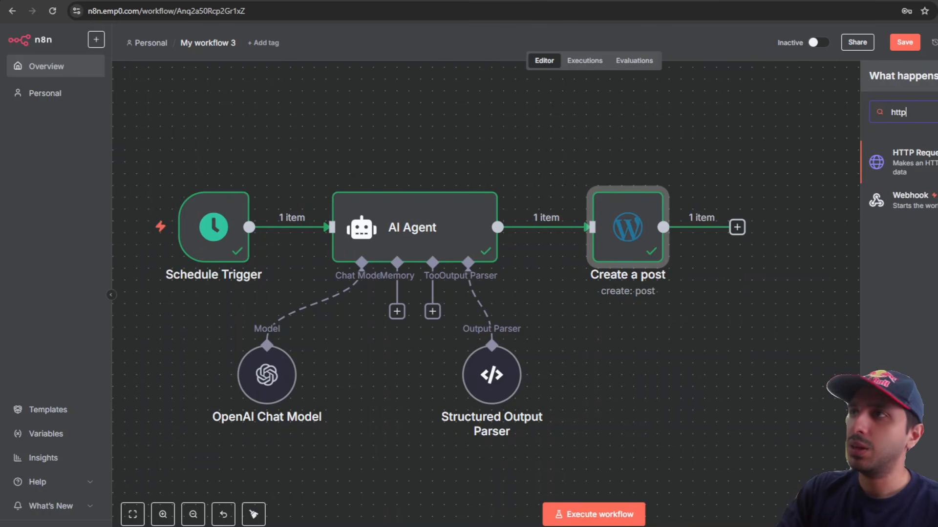
key(Return)
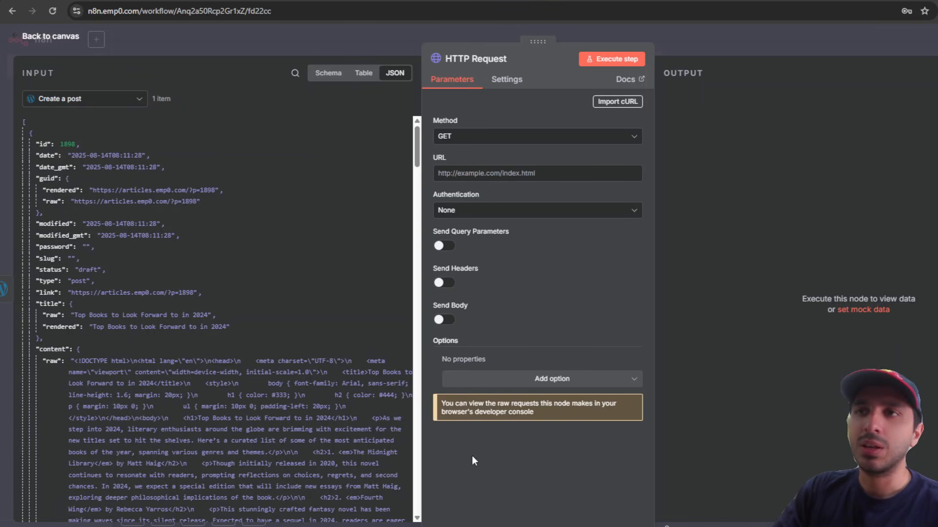
click(485, 146)
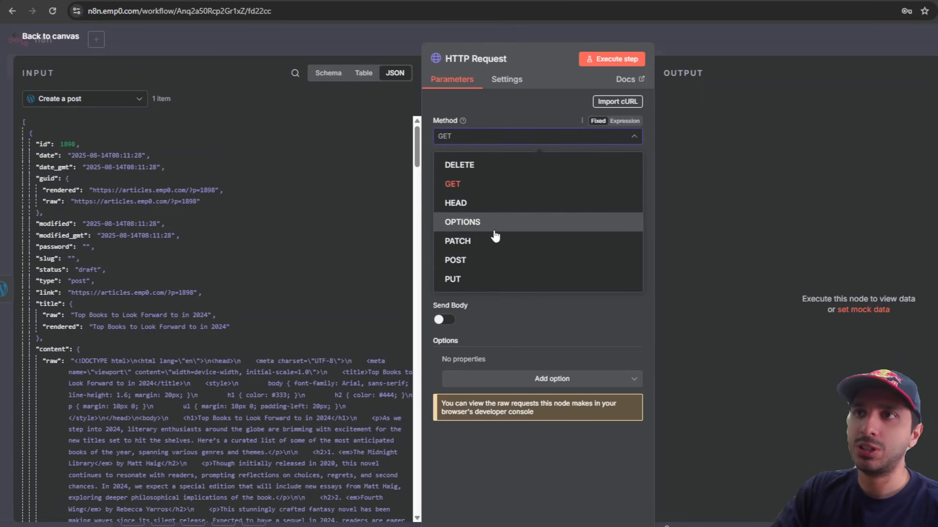
click(492, 259)
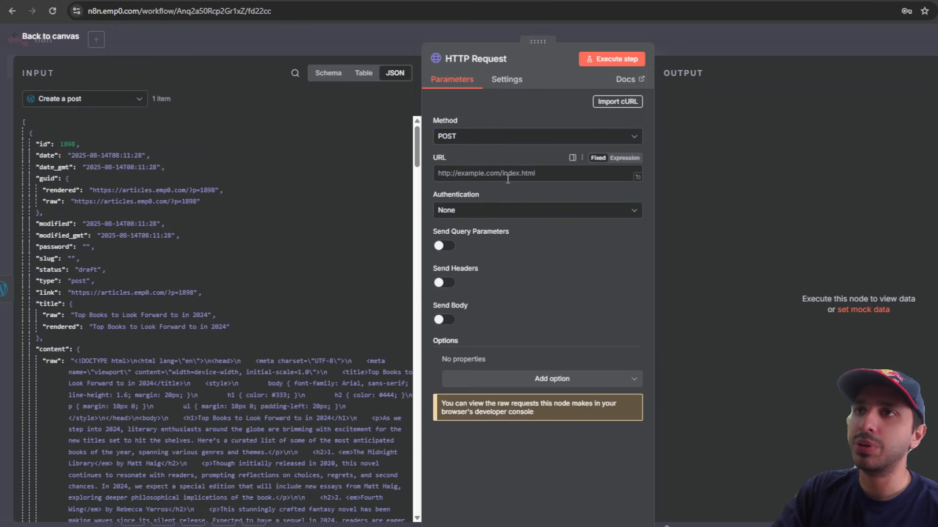
click(113, 0)
click(139, 12)
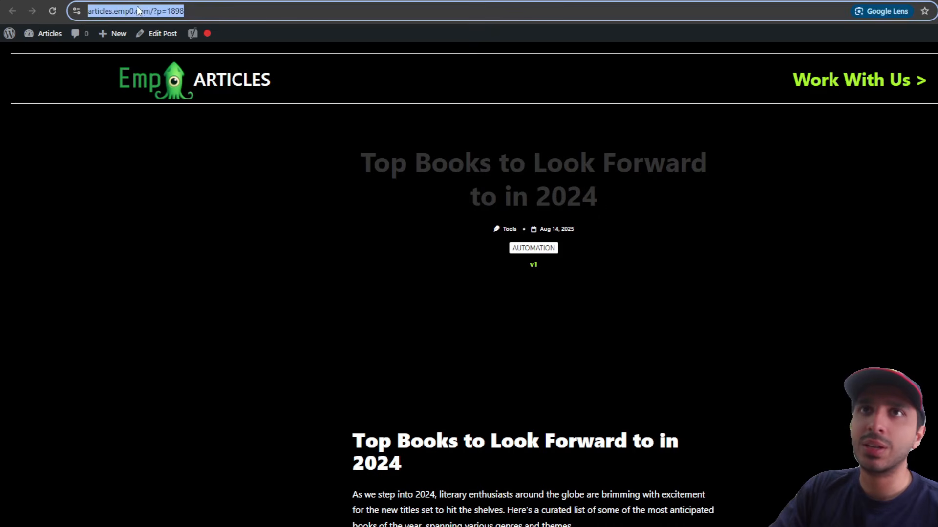
click(152, 12)
drag(177, 10, 88, 11)
key(ctrl+c)
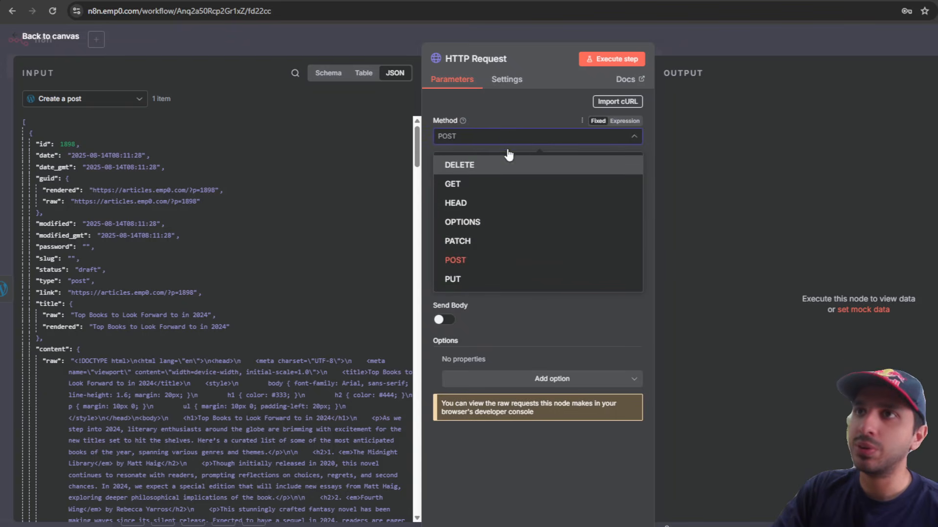
click(503, 137)
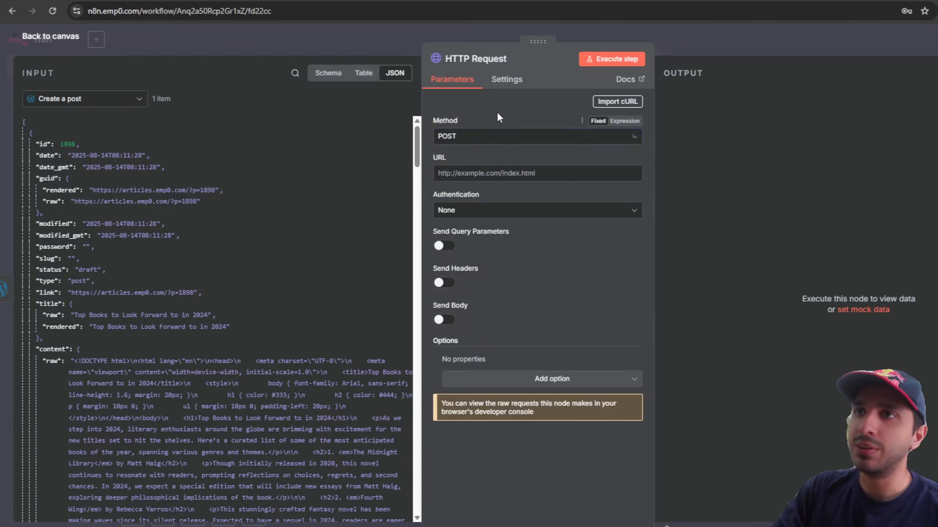
click(495, 176)
key(ctrl+v)
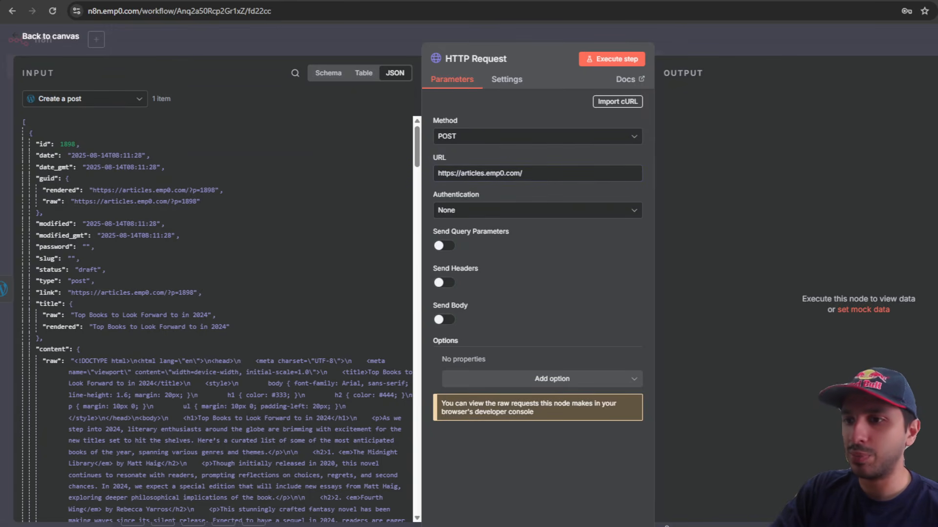
click(539, 175)
text(wp-json/wp/v2/media)
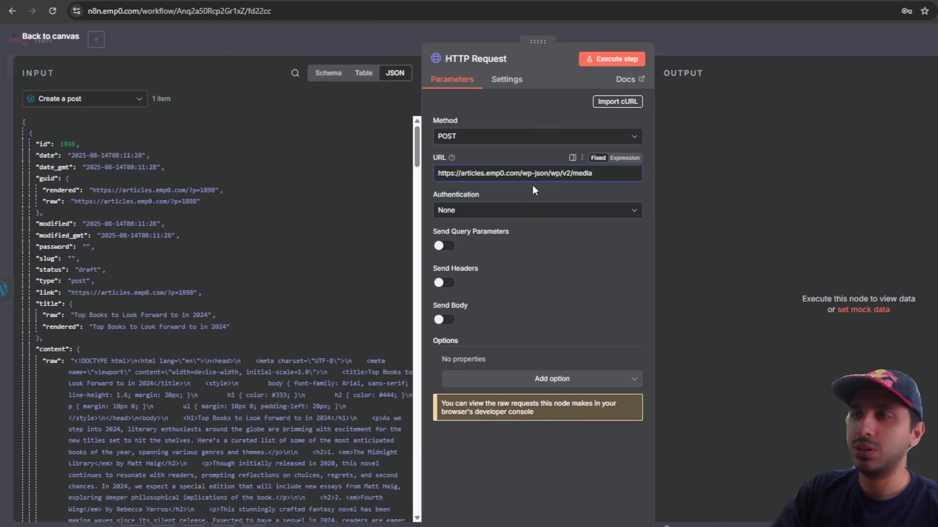
Step: Authenticate via predefined Wordpress API type with the Wordpress account credential, and enable Send Headers
click(511, 212)
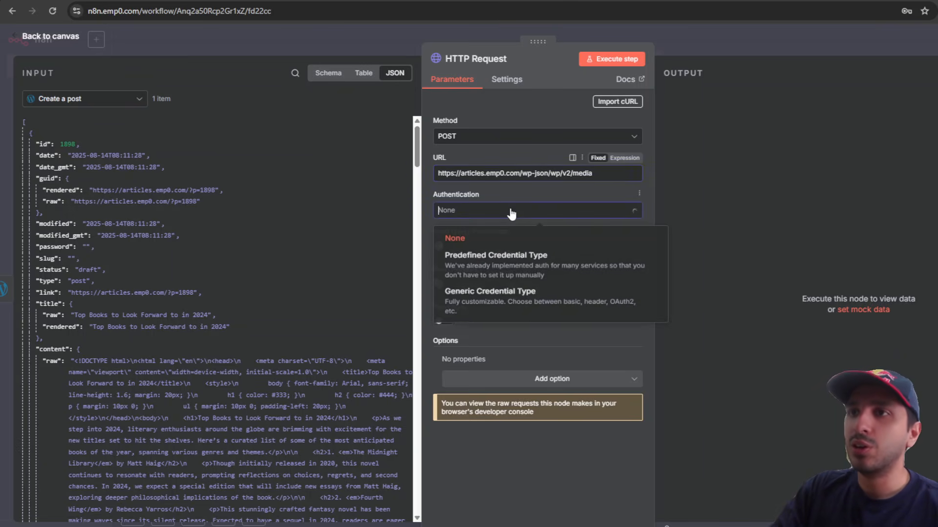
click(525, 271)
click(526, 251)
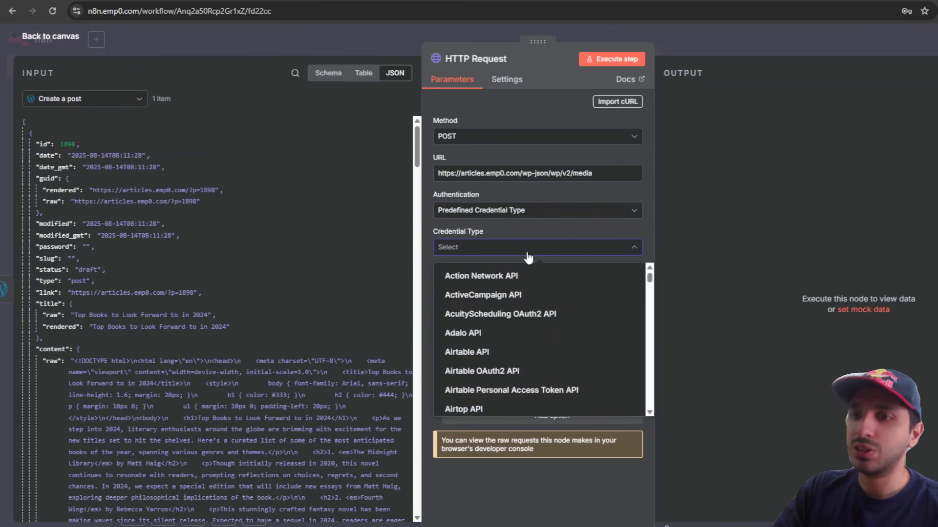
text(word)
click(524, 273)
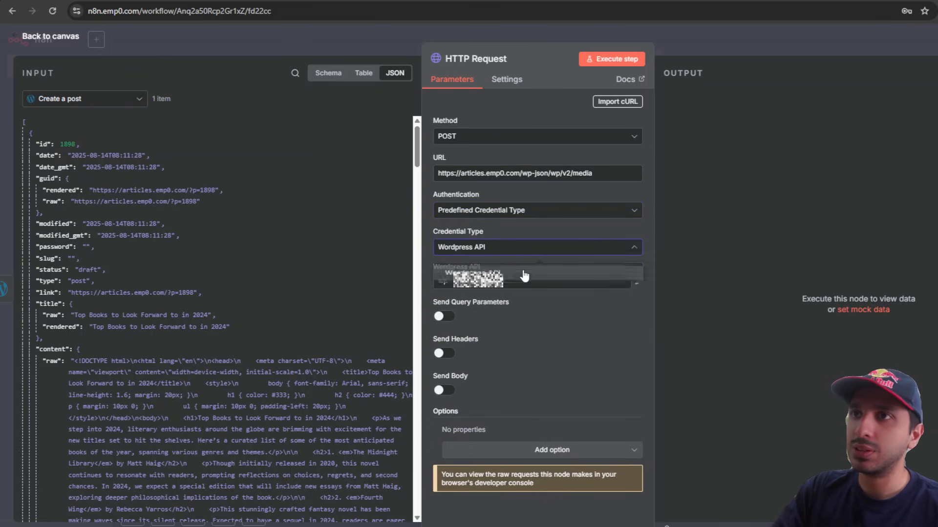
click(525, 283)
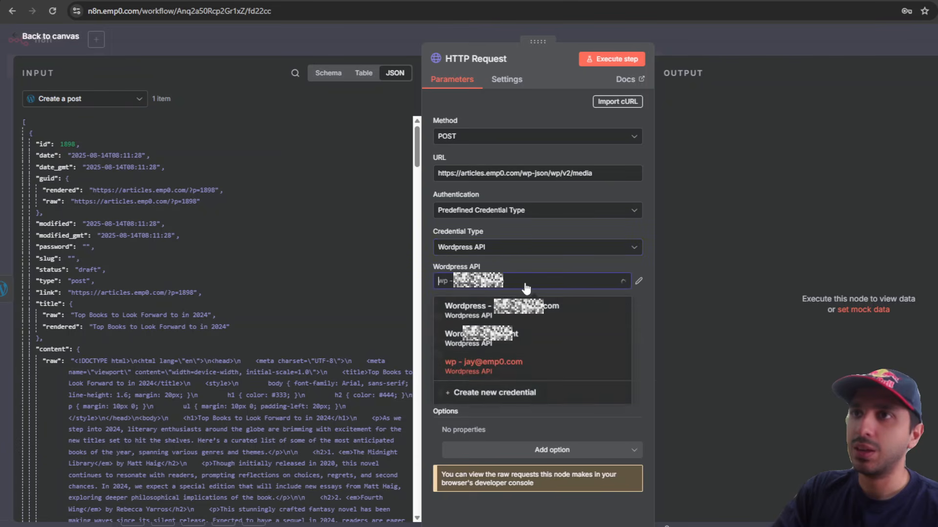
click(533, 348)
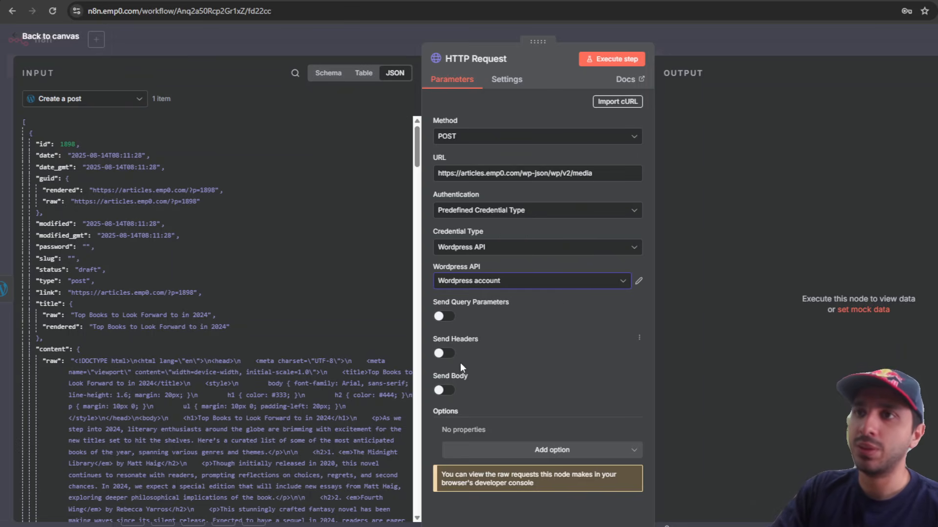
click(444, 354)
Step: Add a Content-Disposition header and begin its value with 'attachment; fi'
scroll(494, 262, down, 3)
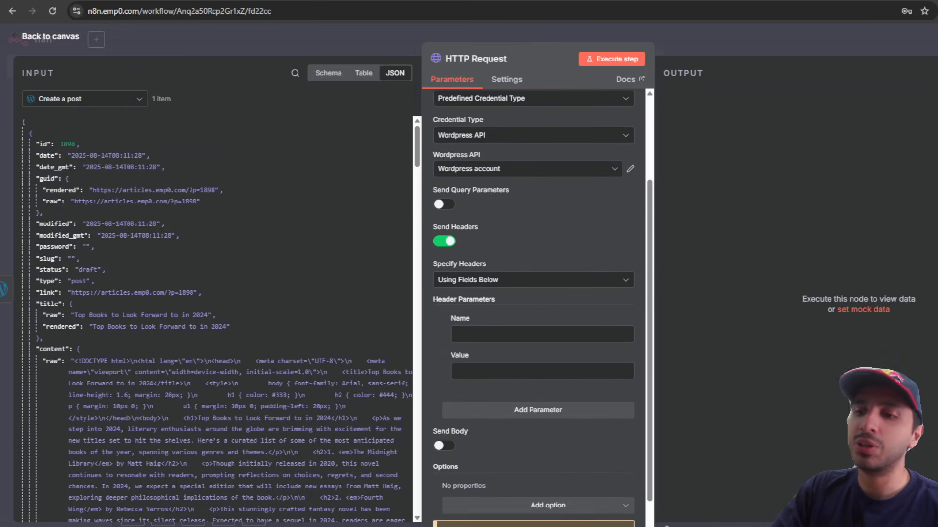
click(499, 334)
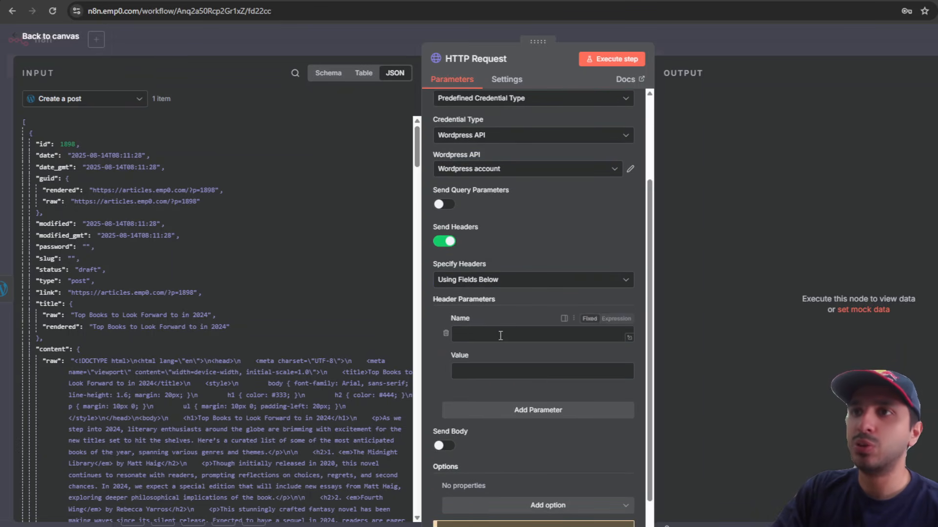
text(Content-Disposition)
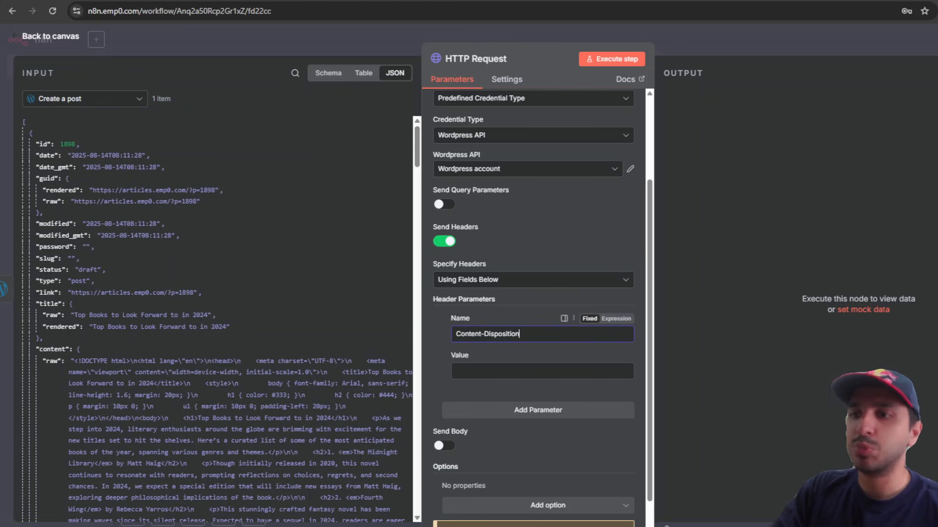
click(489, 371)
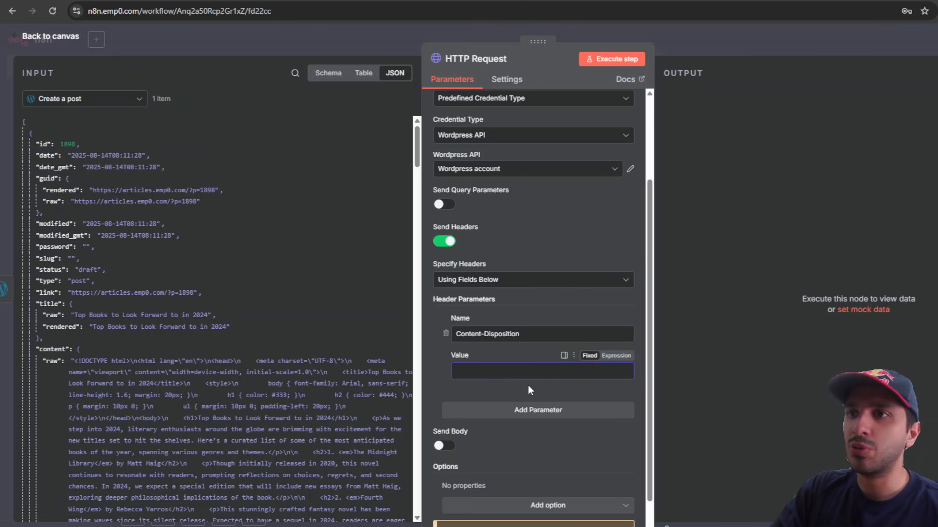
text(attach)
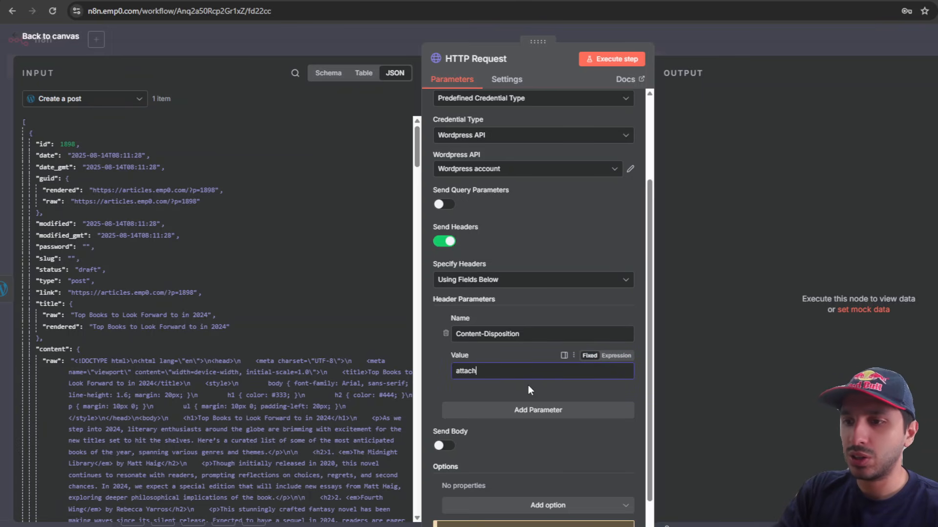
text(ment; )
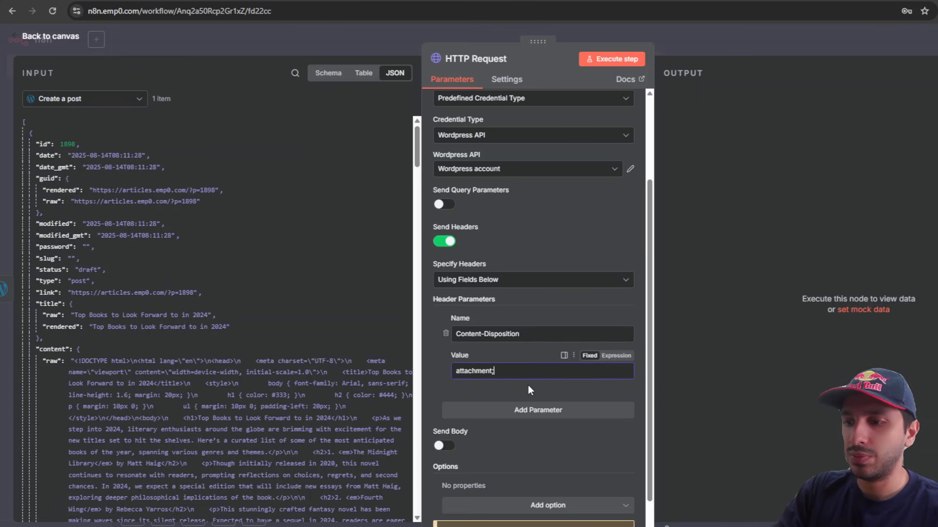
text(filename="img-)
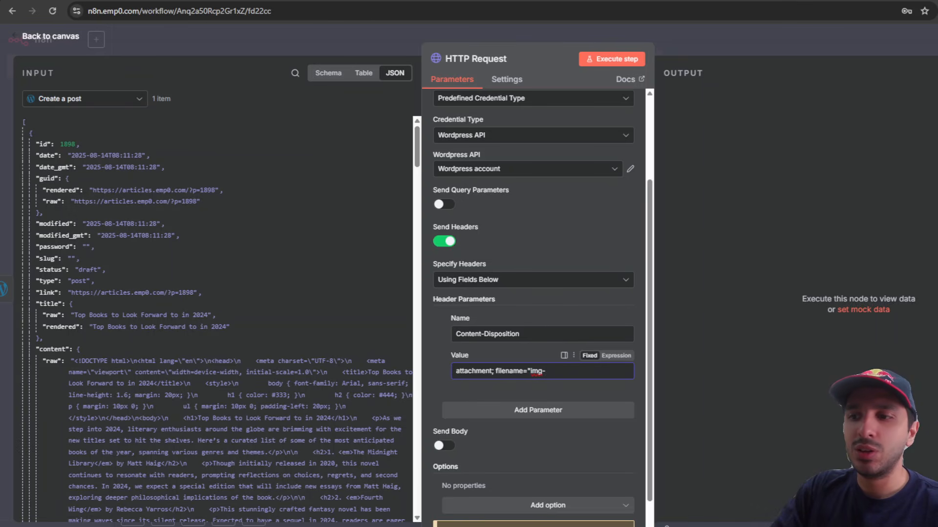
Step: Complete the filename as img-{{ $json.title.raw.replaceAll(" ","-") }}.jpg
scroll(200, 293, down, 1)
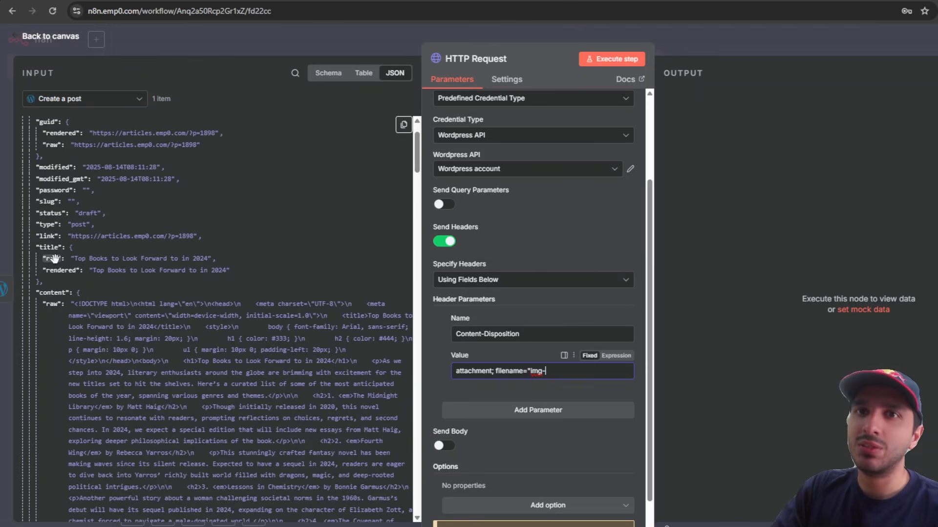
drag(51, 259, 573, 373)
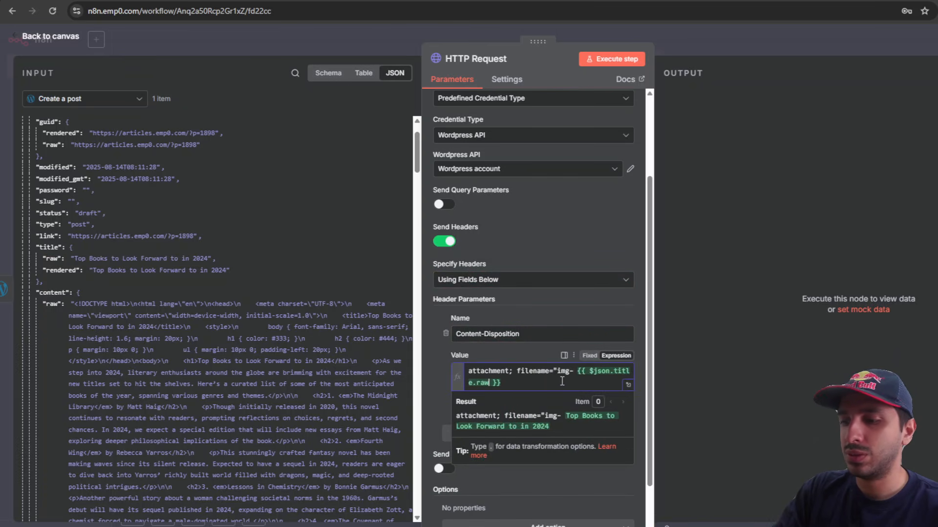
text(.)
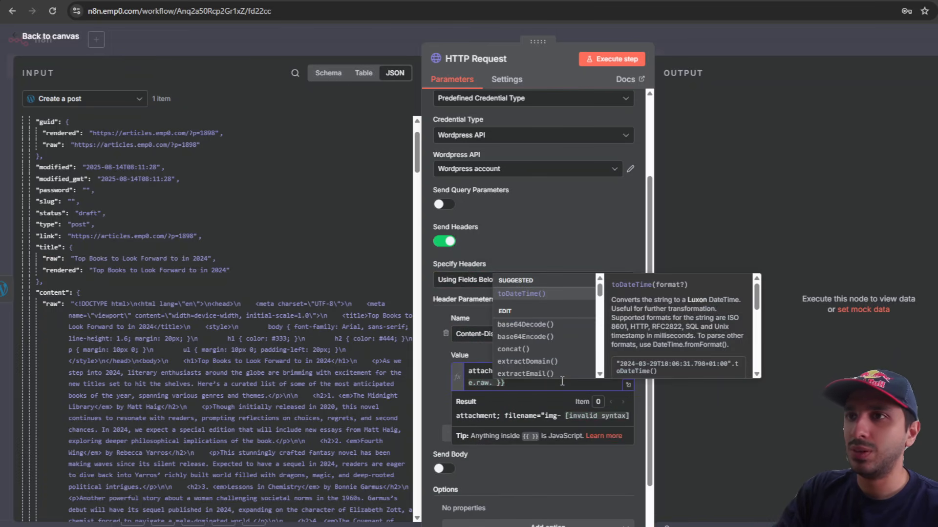
text(repla)
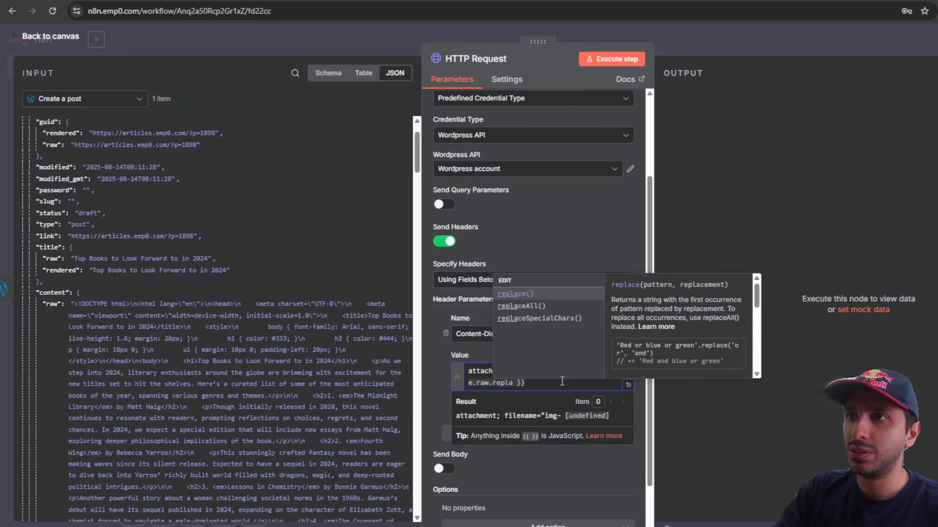
key(Down)
key(Return)
text(" )
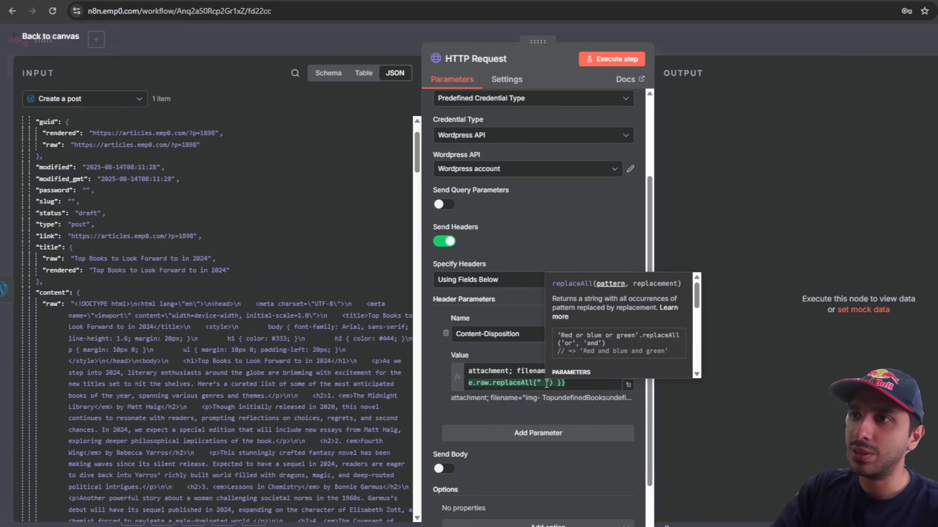
text(",)
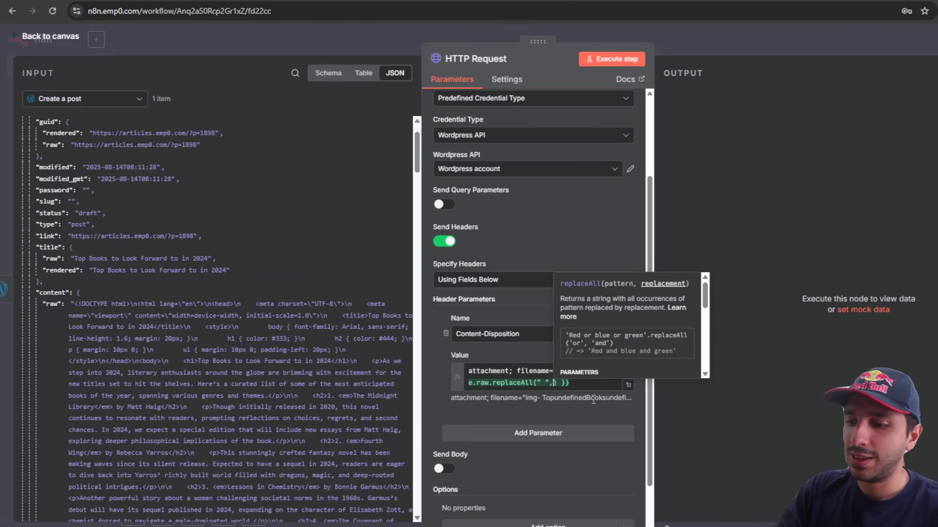
text("-)
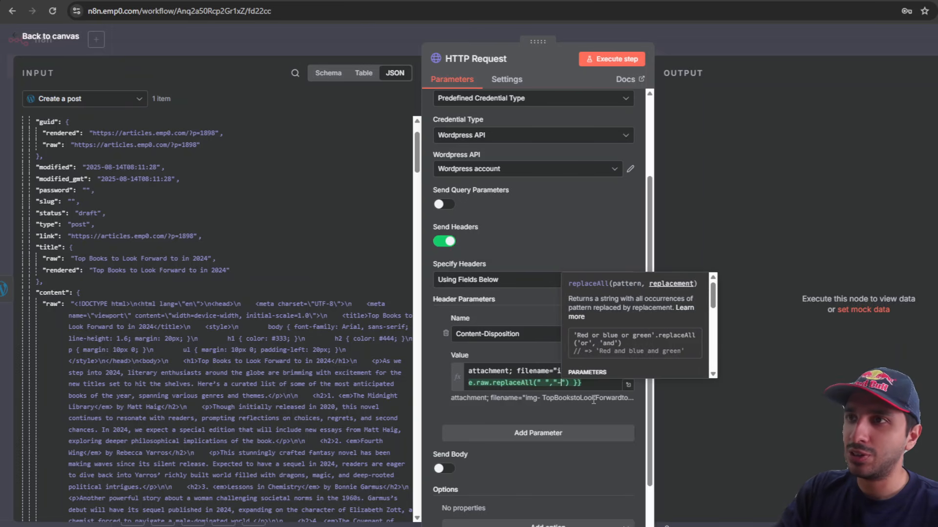
click(555, 372)
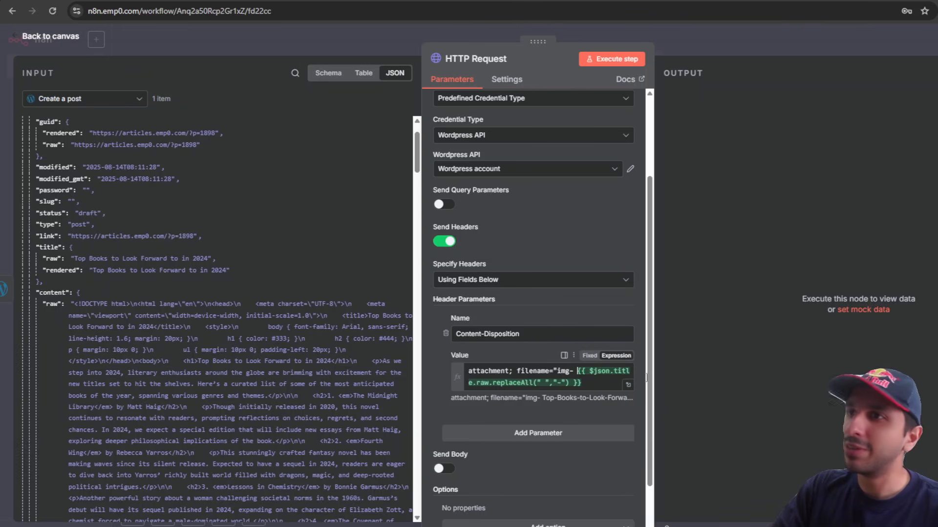
key(BackSpace)
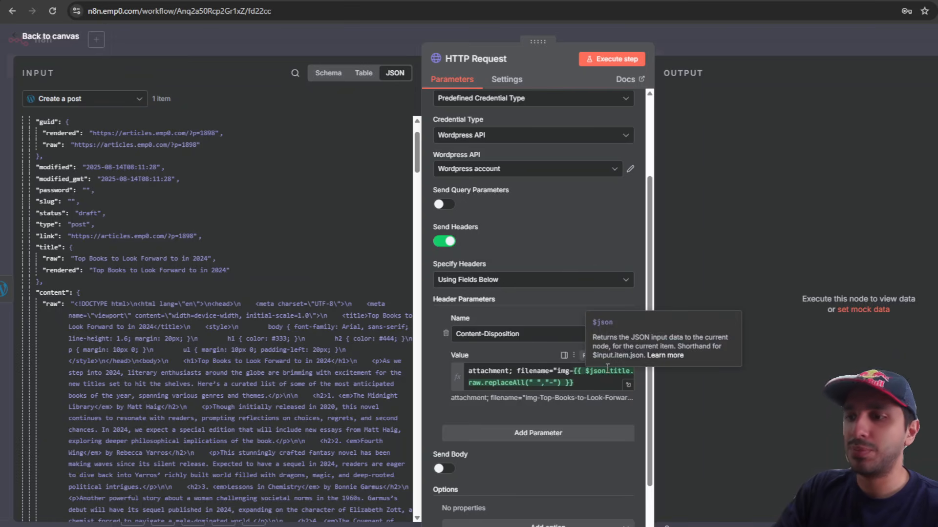
text(.jpg)
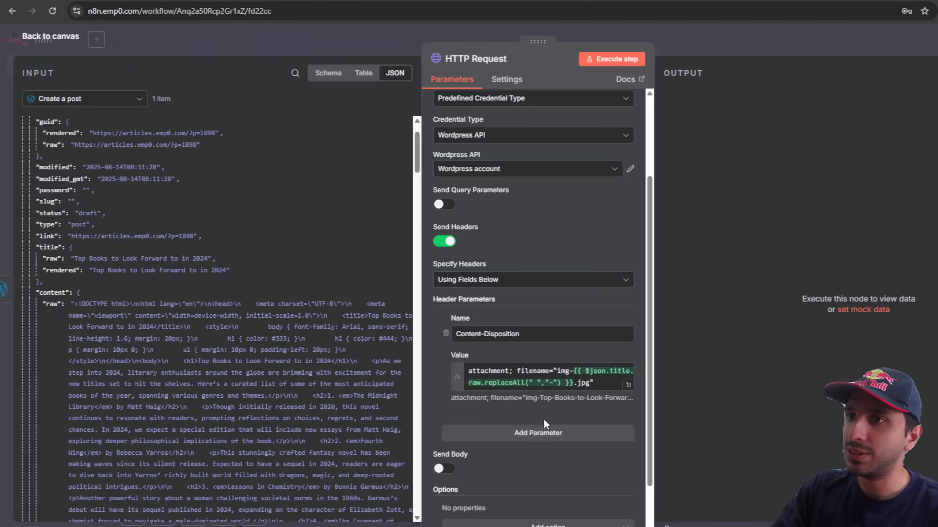
scroll(543, 420, down, 1)
Step: Enable Send Body as an n8n Binary File taken from input field data
click(445, 421)
scroll(545, 459, down, 3)
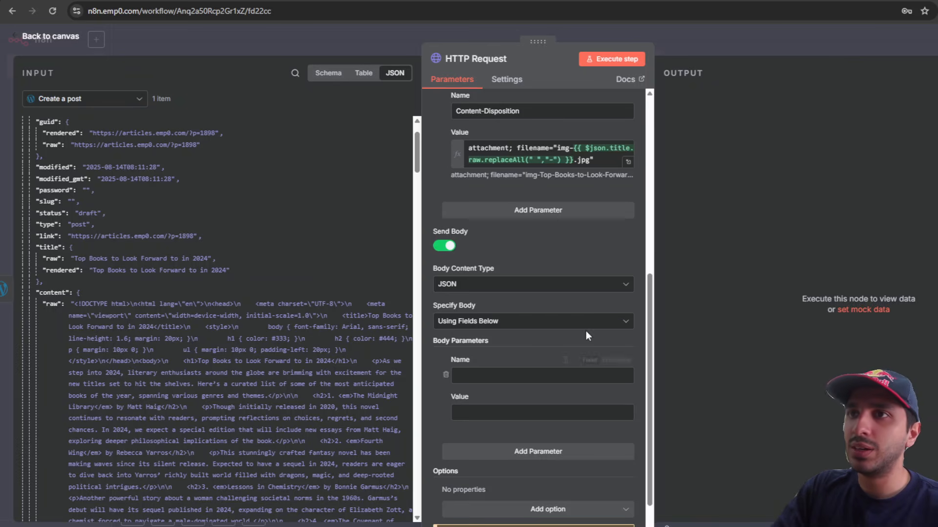
click(538, 284)
click(537, 368)
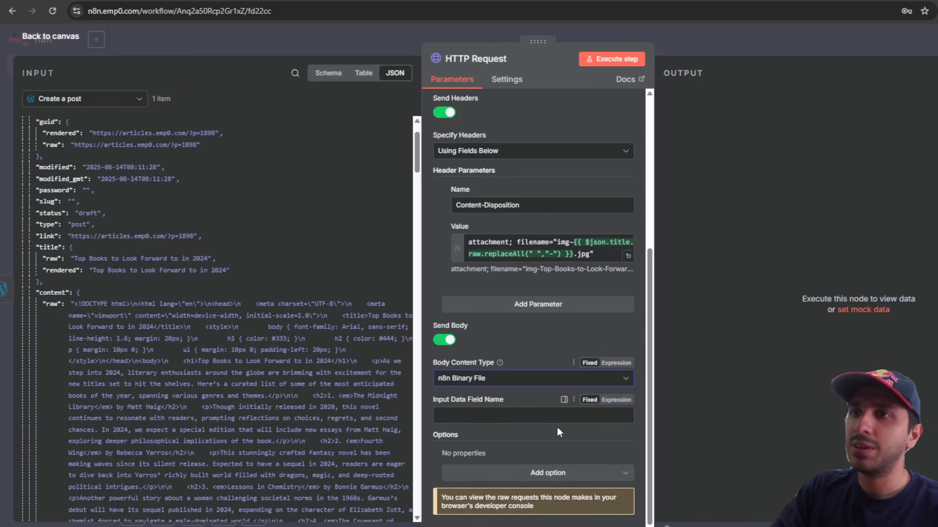
click(521, 414)
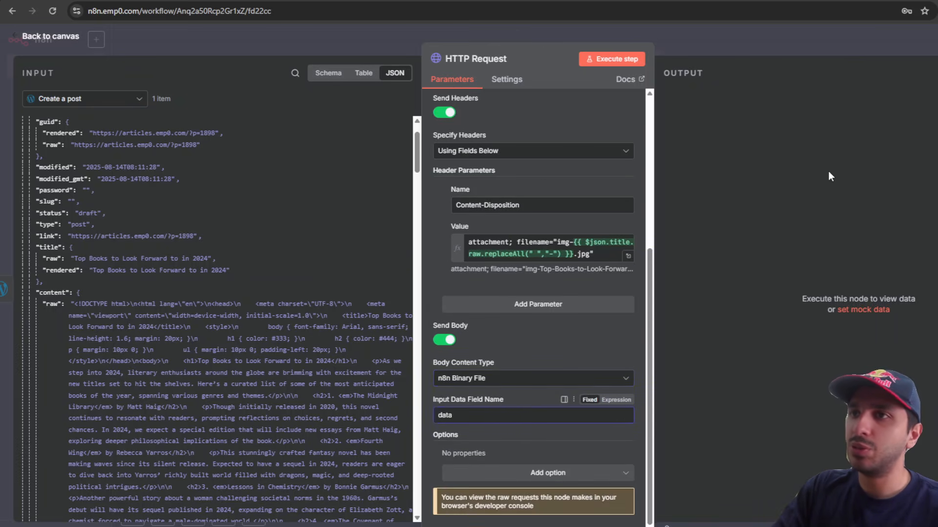
Step: Move the HTTP Request node aside and delete its connection from Create a post
click(772, 36)
drag(767, 257, 850, 284)
click(747, 266)
Step: Add an OpenAI Generate an image node after Create a post
drag(646, 228, 611, 228)
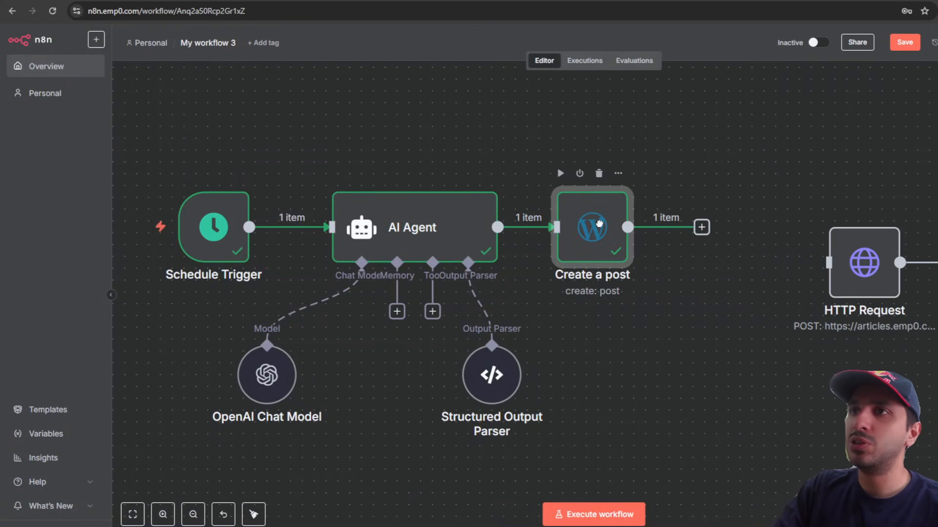
click(701, 227)
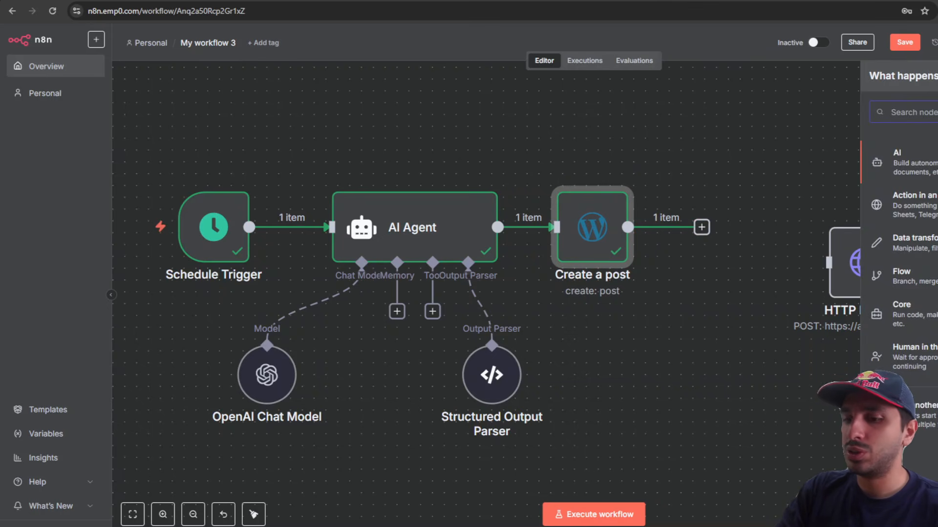
text(open)
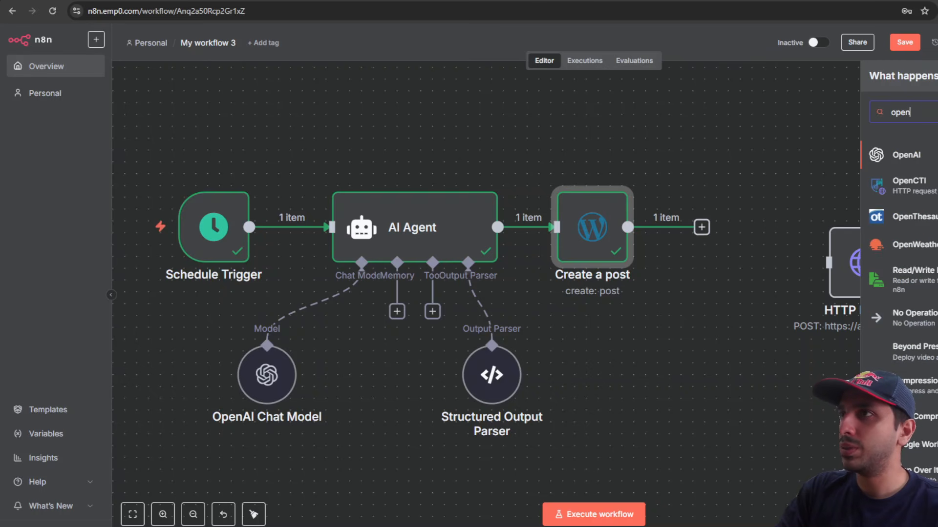
key(Return)
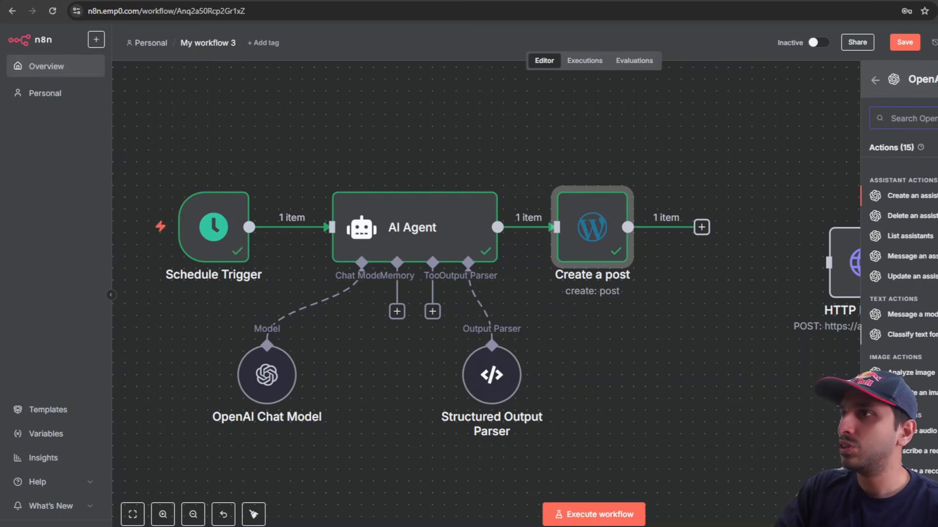
click(922, 393)
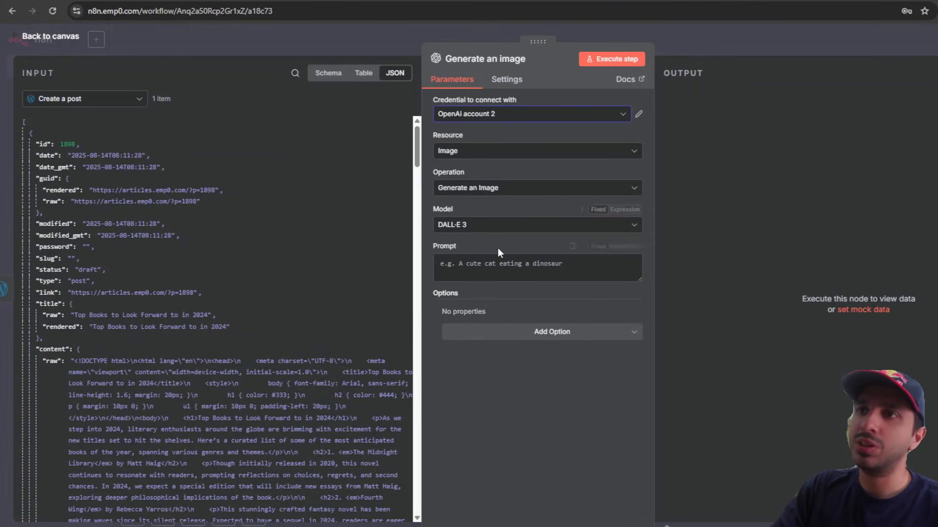
Step: Set the DALL-E 3 prompt to the post's title.raw and reposition the node
click(496, 277)
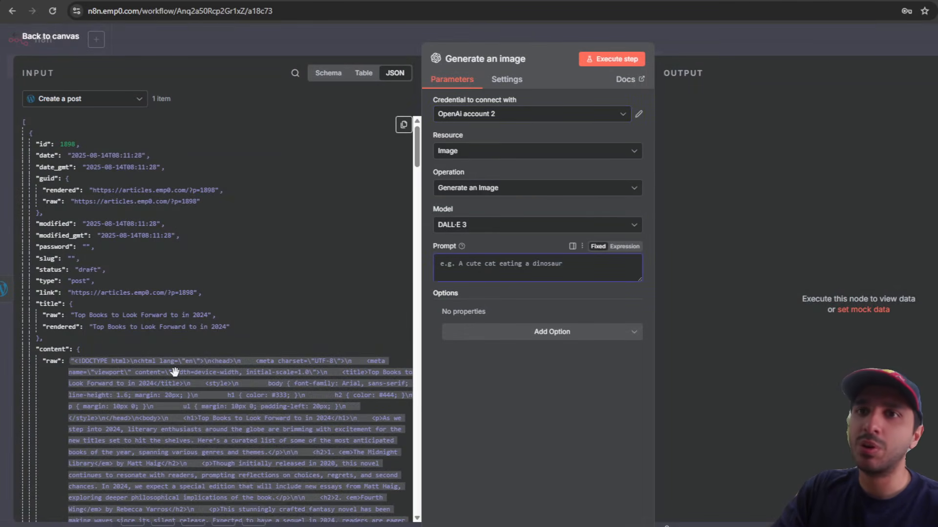
scroll(178, 371, down, 3)
scroll(45, 369, up, 3)
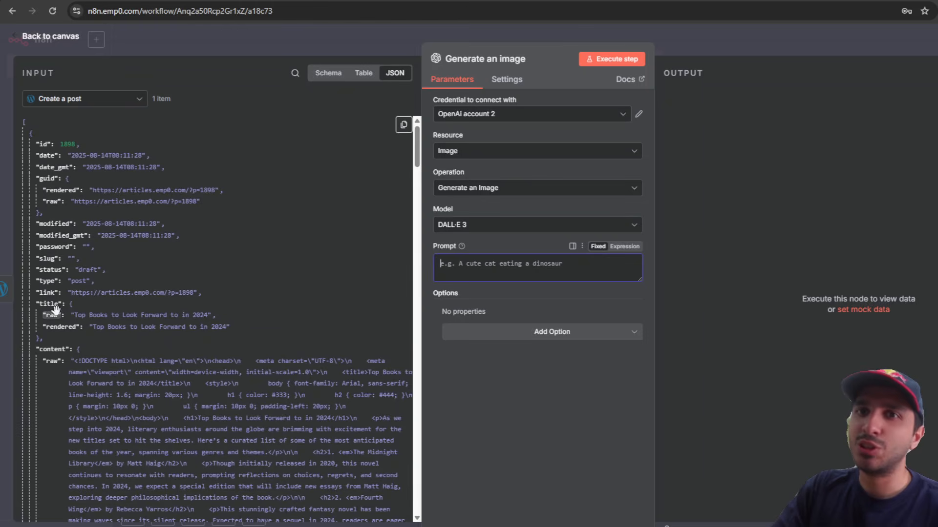
drag(52, 312, 593, 267)
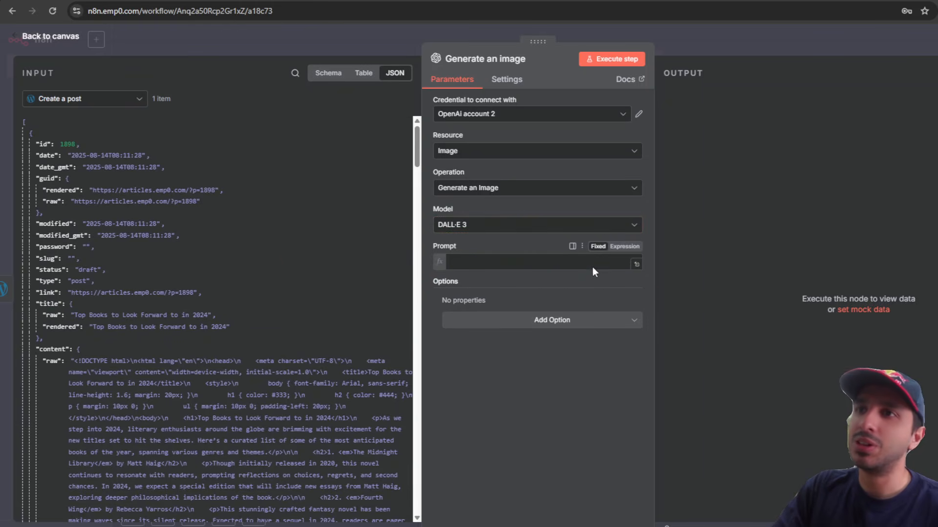
click(583, 418)
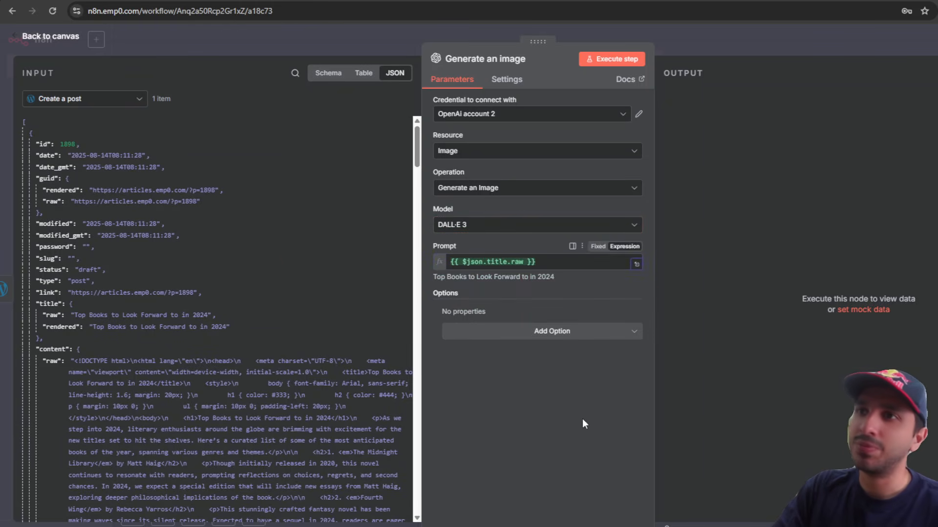
click(757, 53)
drag(751, 228, 703, 228)
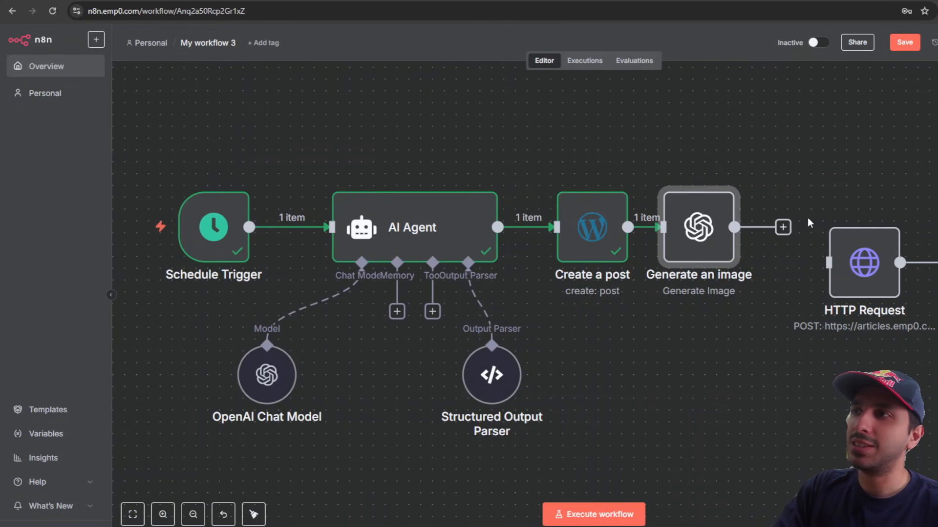
Step: Wire Generate an image into HTTP Request and run the workflow through that step
double_click(719, 228)
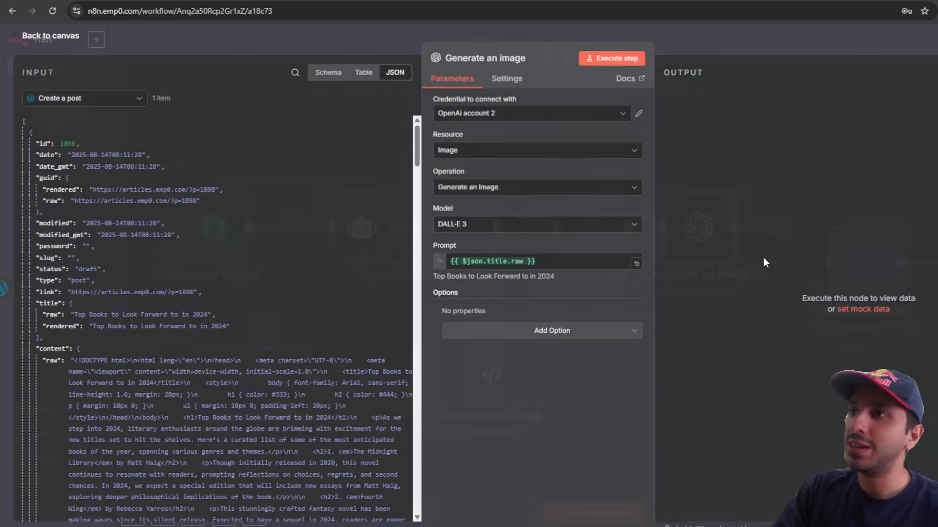
click(752, 33)
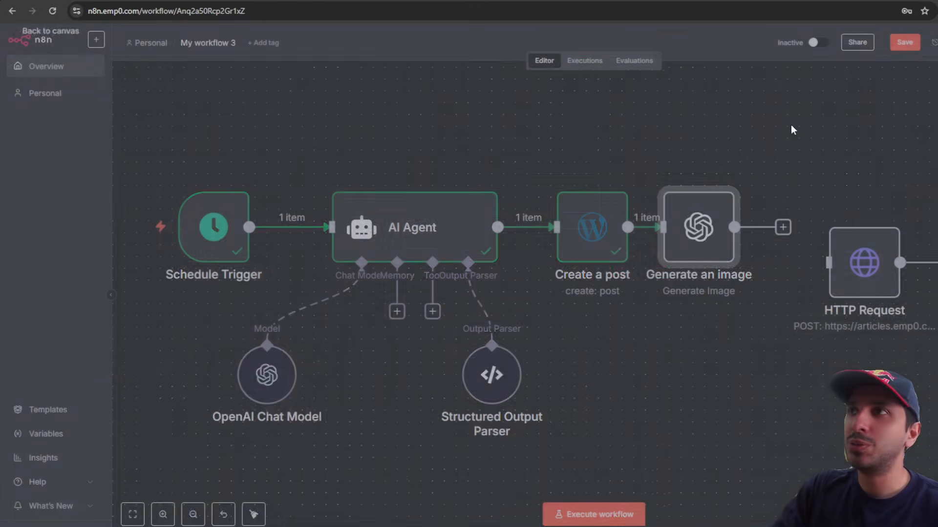
drag(781, 228, 814, 231)
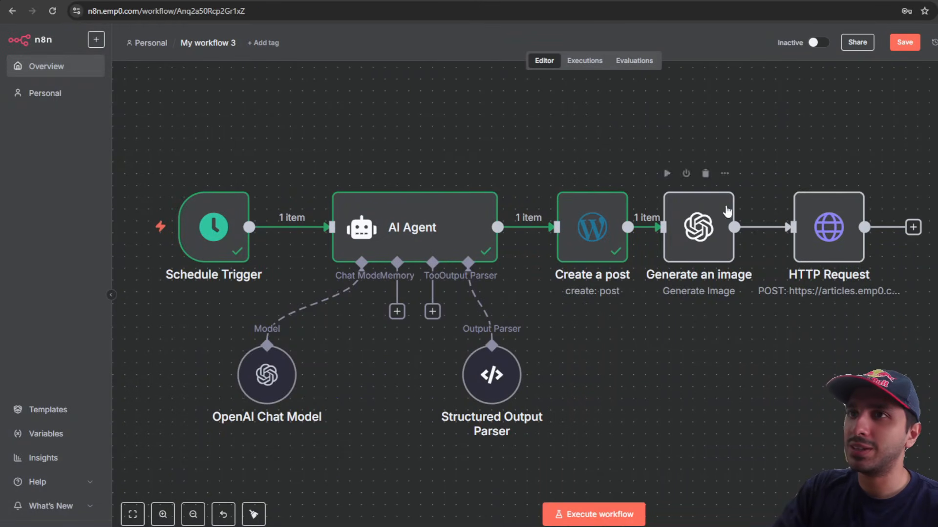
click(797, 174)
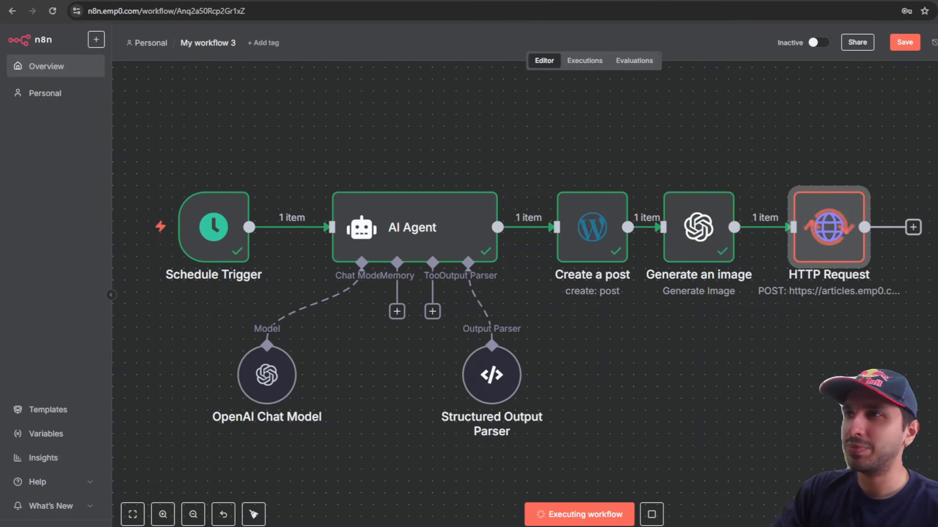
mouse_move(707, 243)
scroll(916, 305, right, 5)
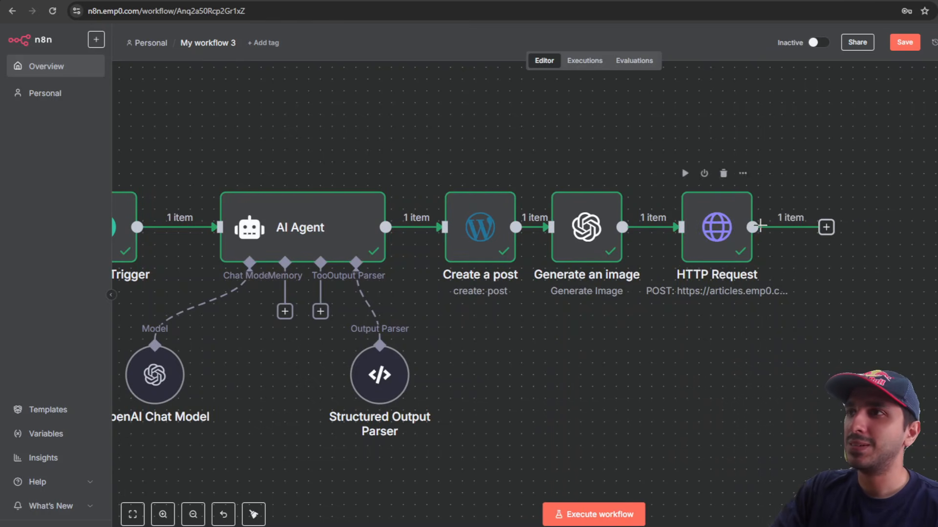
Step: View the generated bookshelf image, then open HTTP Request to see media attachment 1899
double_click(594, 228)
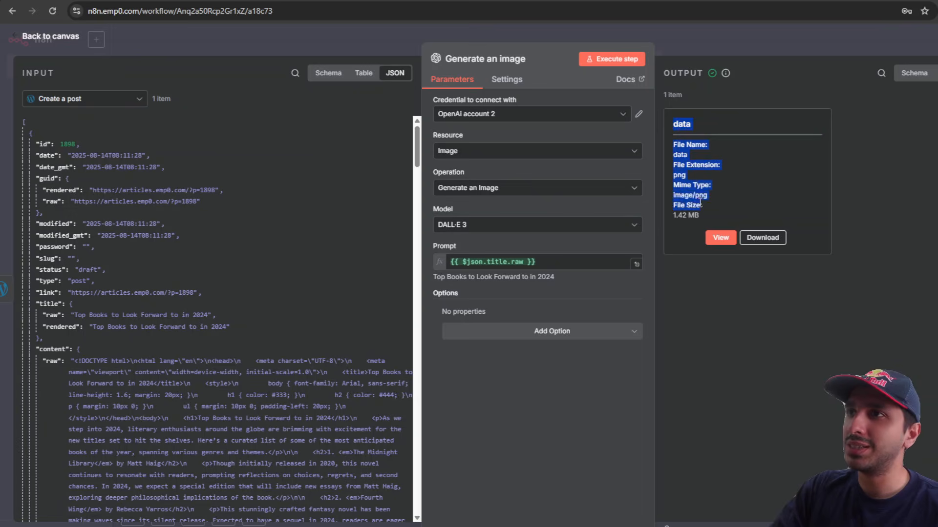
click(720, 237)
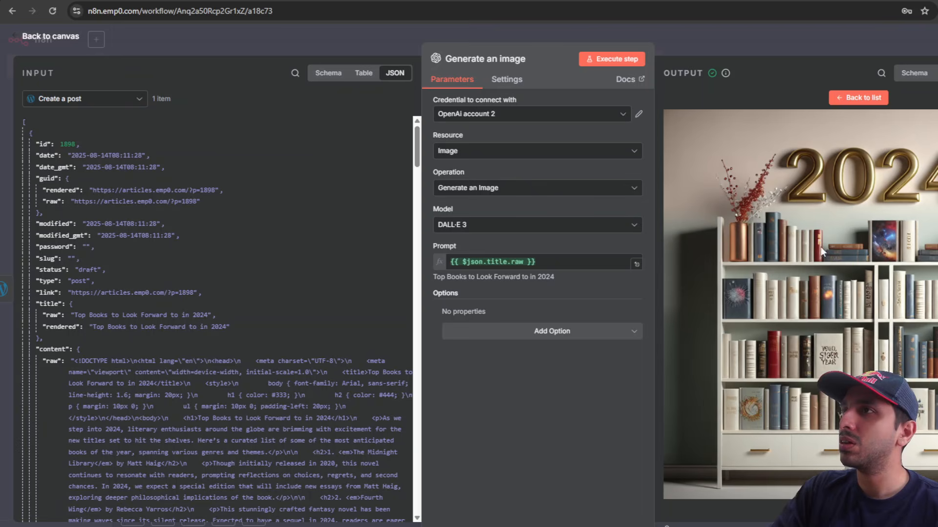
click(834, 45)
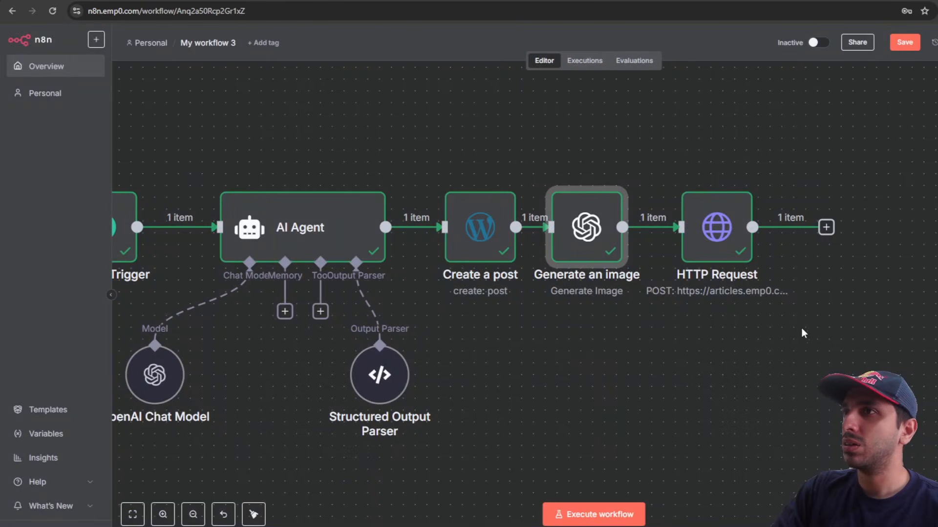
click(727, 245)
double_click(726, 245)
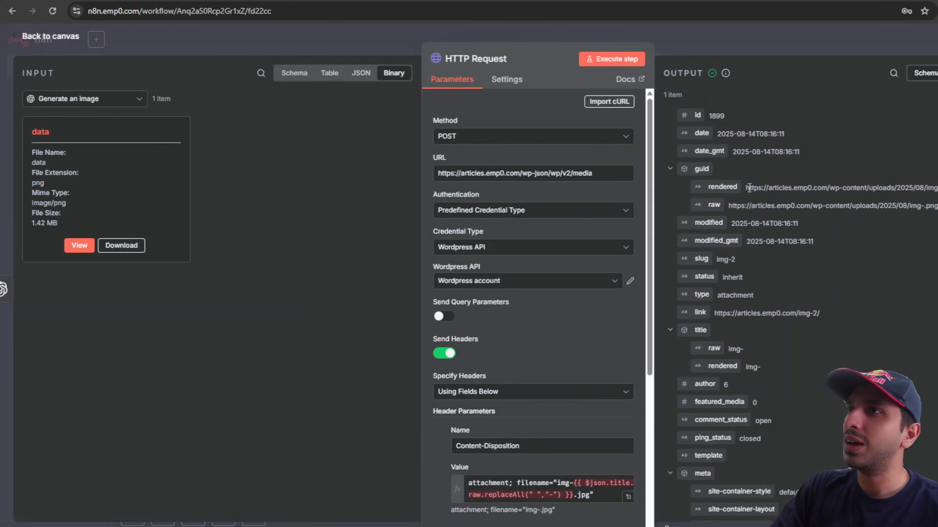
Step: Insert Create a post's title.raw into the Content-Disposition filename, giving img-Top-Books-to-Look-Forward-to-in-2024.jpg
scroll(565, 318, down, 3)
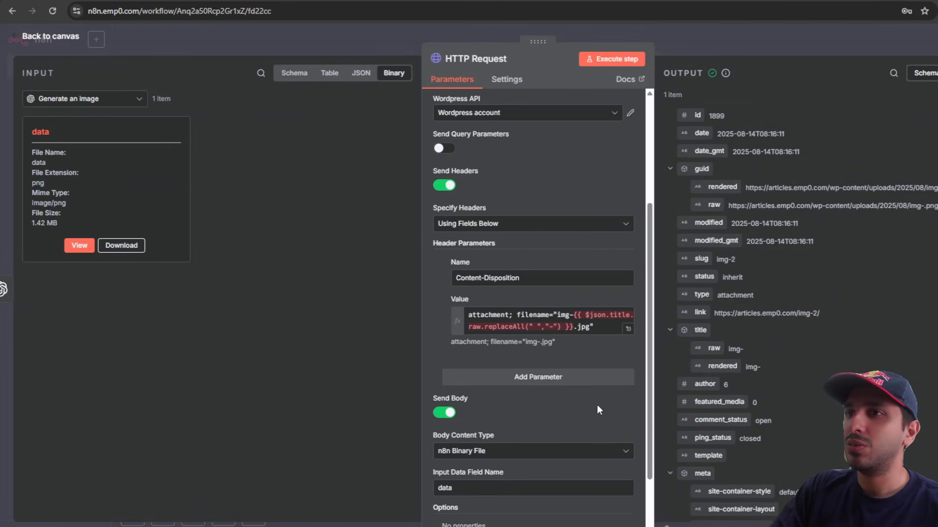
click(569, 327)
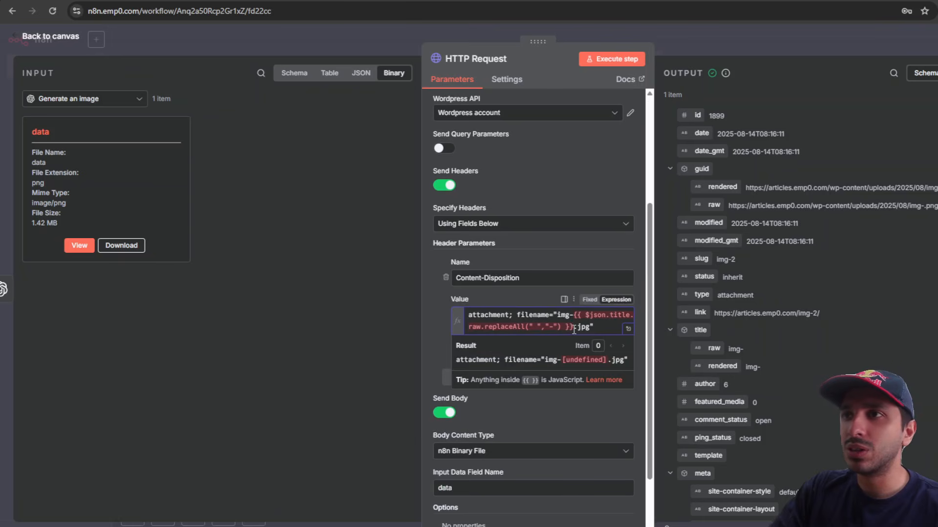
drag(572, 327, 574, 314)
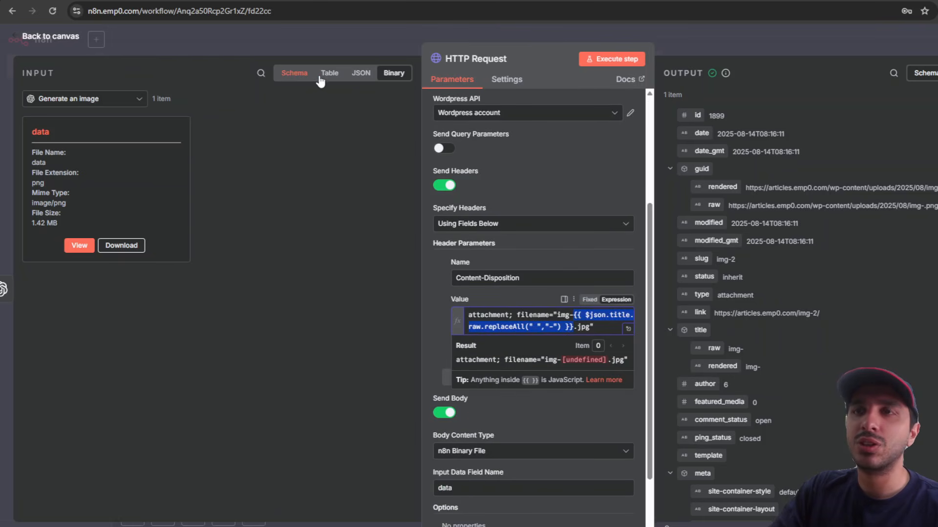
click(351, 82)
click(138, 99)
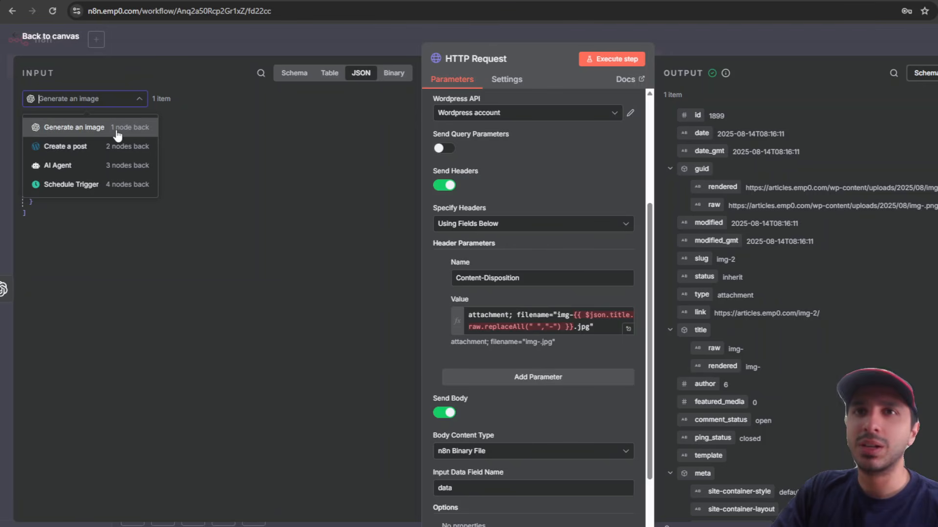
click(120, 149)
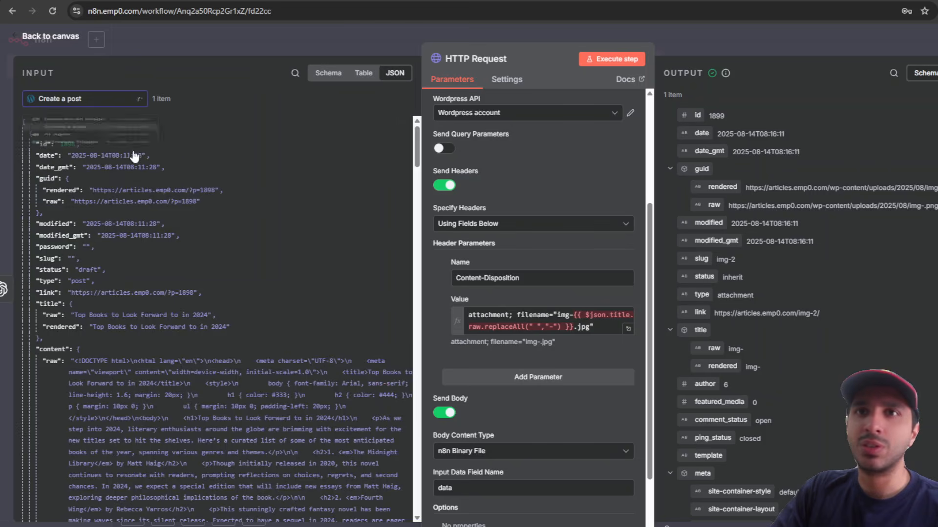
click(570, 316)
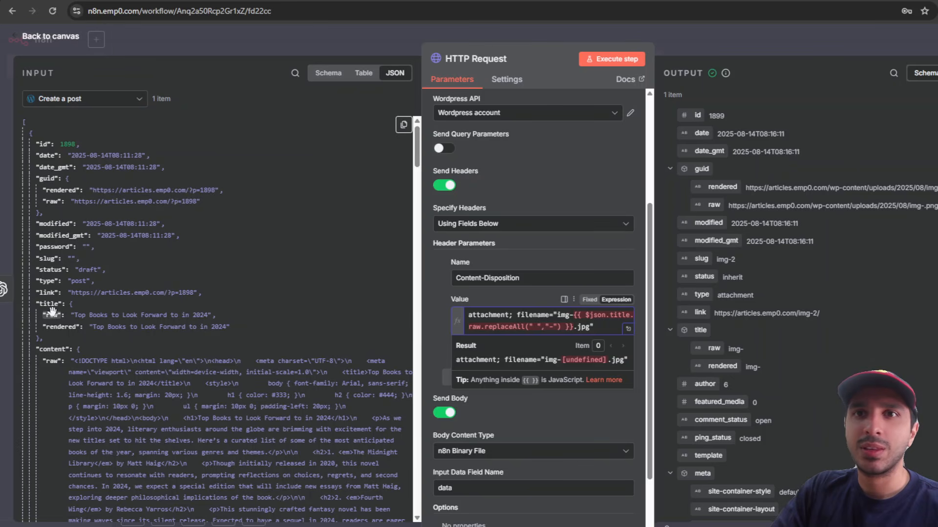
drag(51, 315, 579, 317)
click(586, 328)
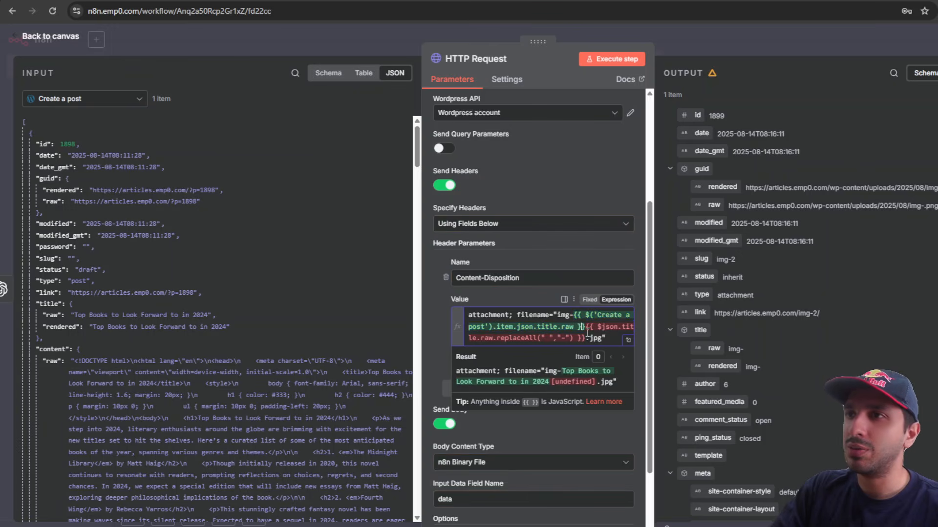
drag(574, 327, 517, 335)
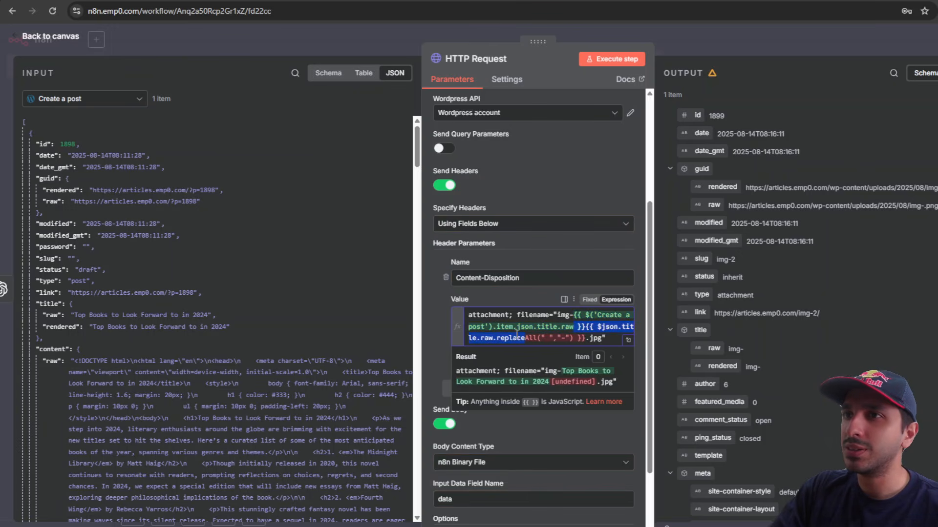
key(BackSpace)
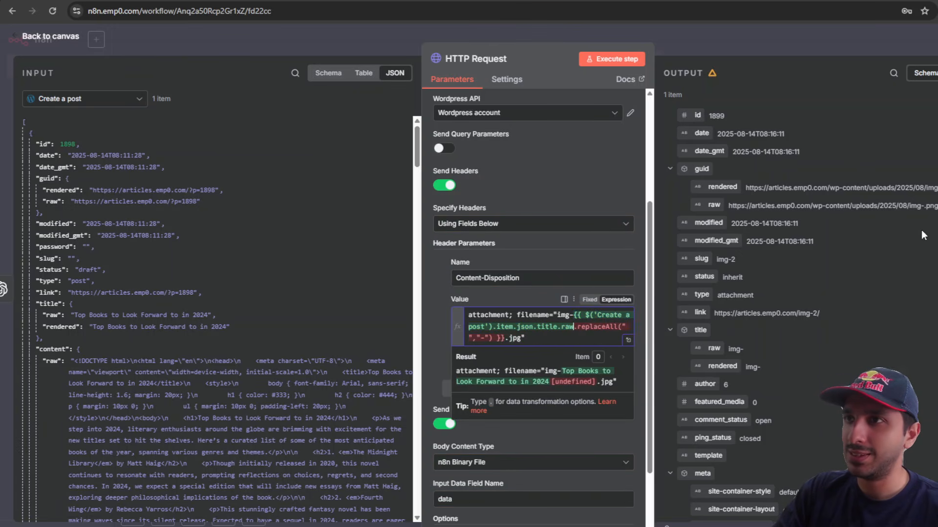
click(933, 207)
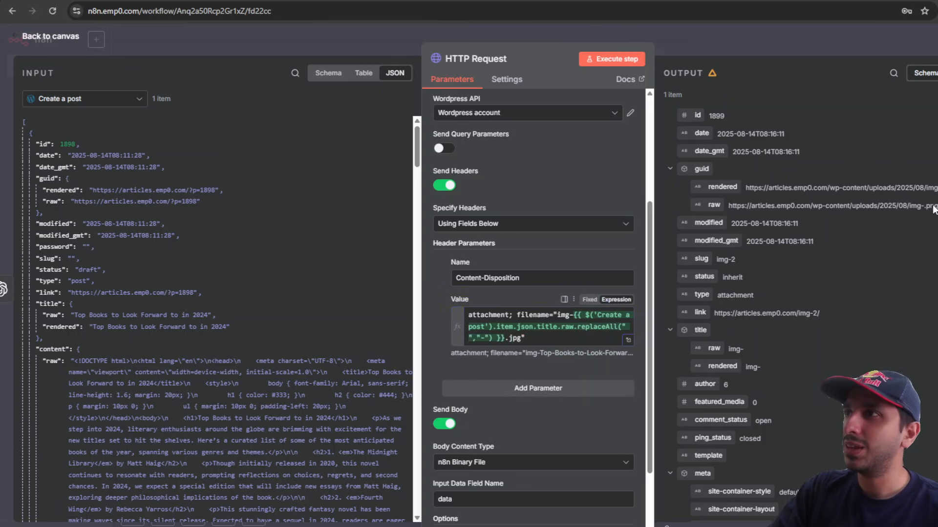
click(560, 338)
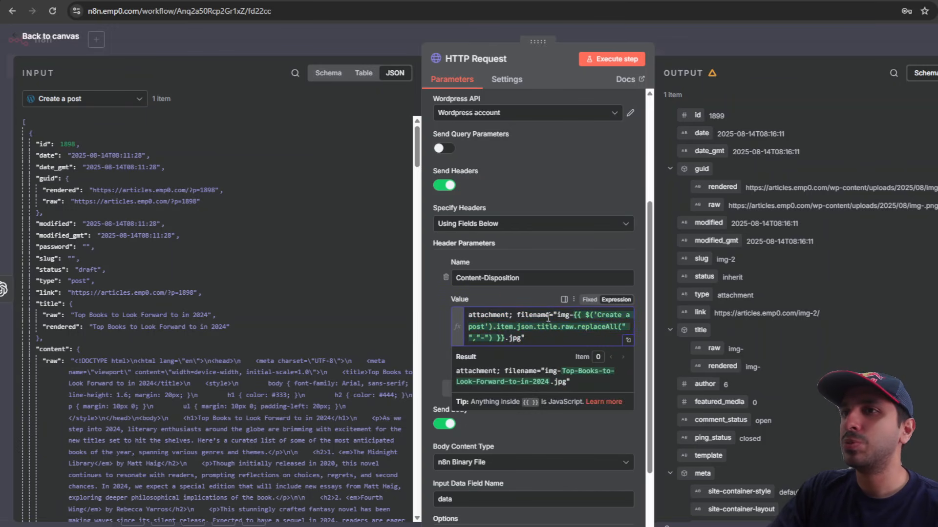
Step: Add a new step after HTTP Request and search for the WordPress actions
click(755, 39)
scroll(761, 339, right, 2)
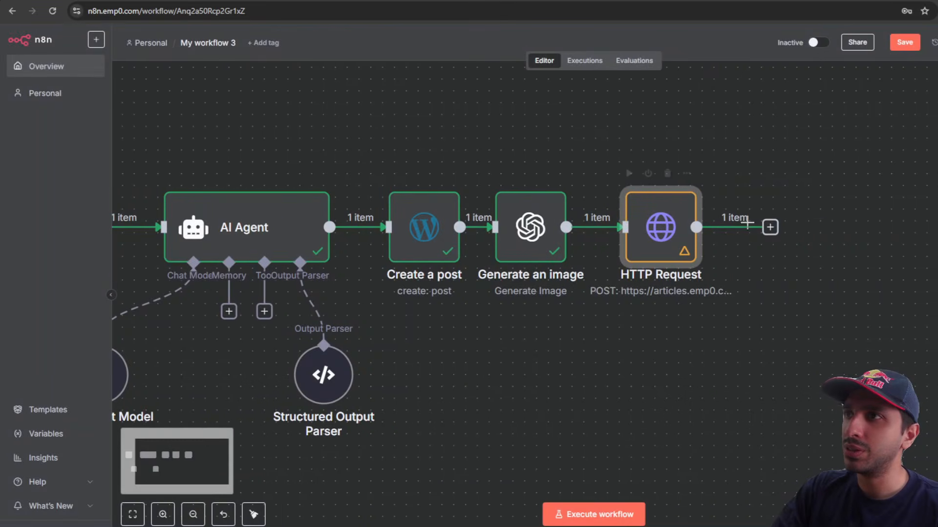
click(770, 228)
text(word)
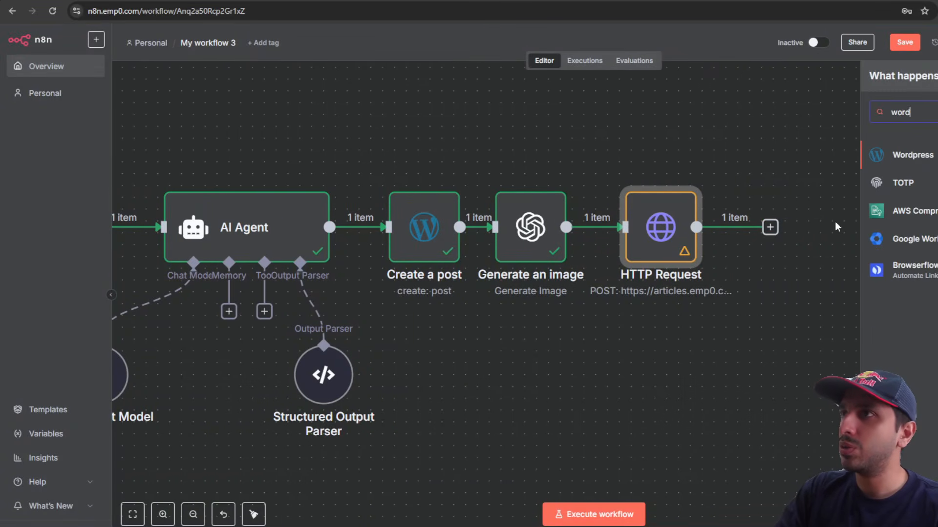
key(Return)
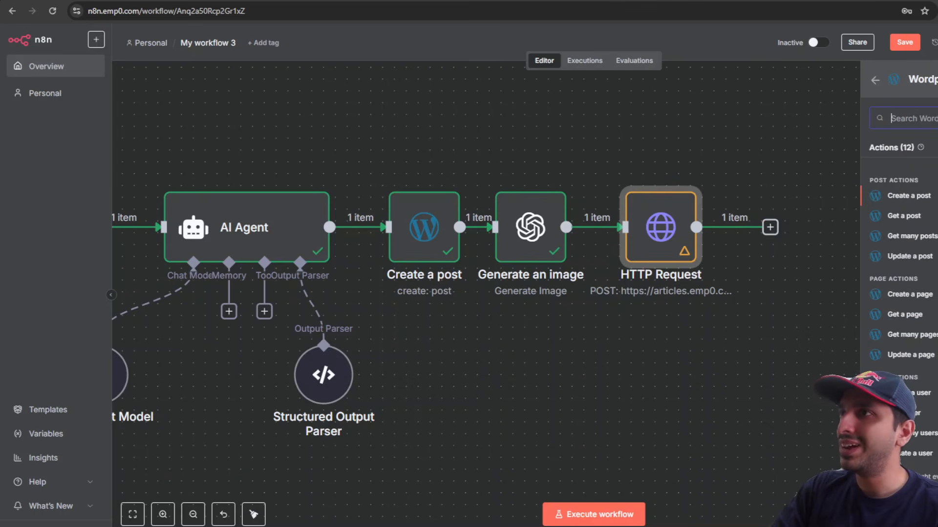
Step: Add a WordPress Update a post step with Post ID set to Create a post's id (1898)
click(910, 256)
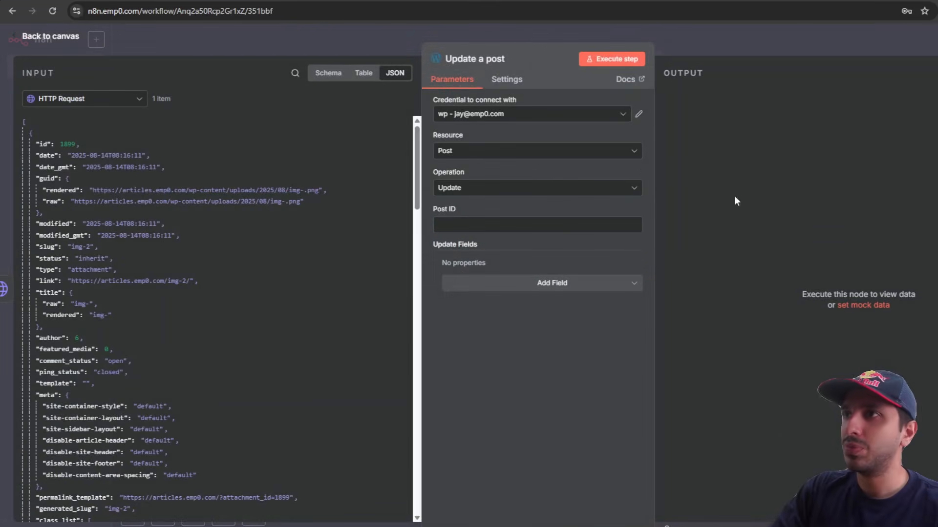
click(85, 102)
click(82, 166)
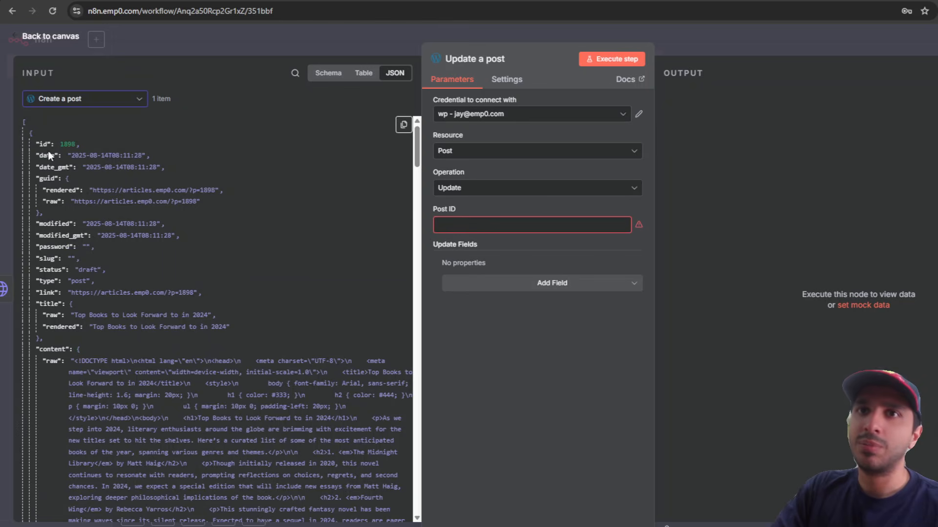
drag(46, 143, 481, 225)
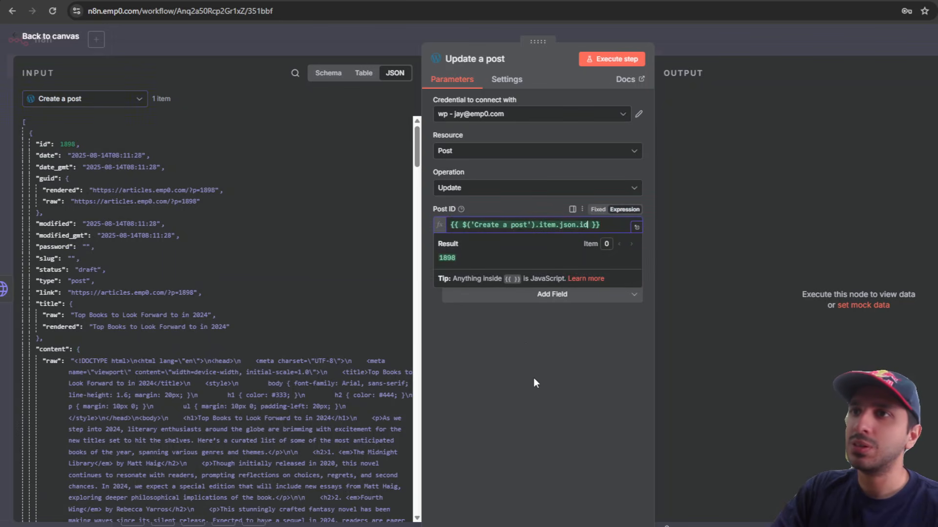
Step: Add a Status field set to Publish to the post update
click(550, 297)
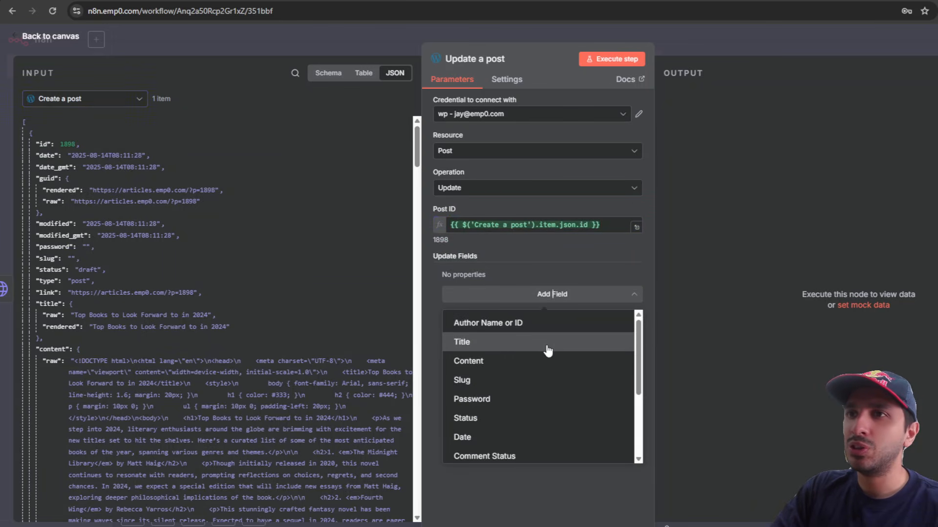
scroll(547, 370, down, 3)
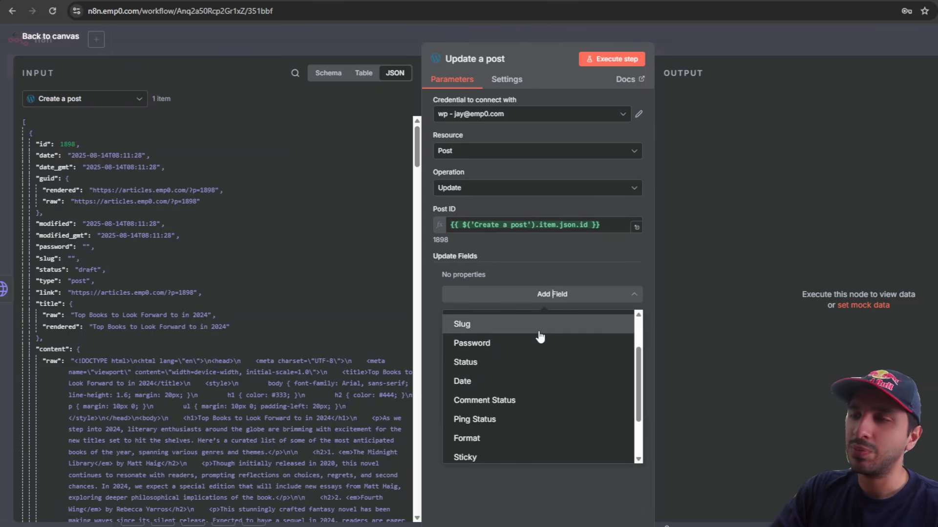
click(545, 370)
click(545, 290)
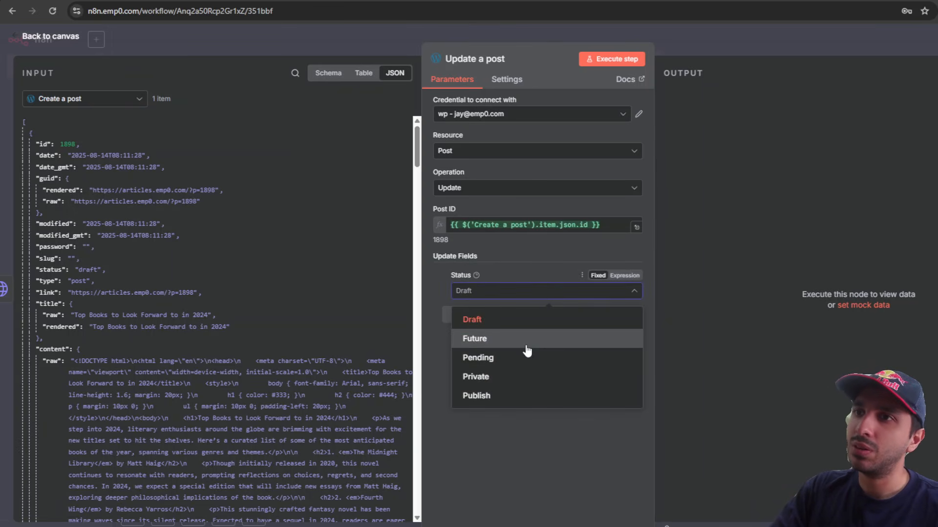
click(531, 398)
click(552, 314)
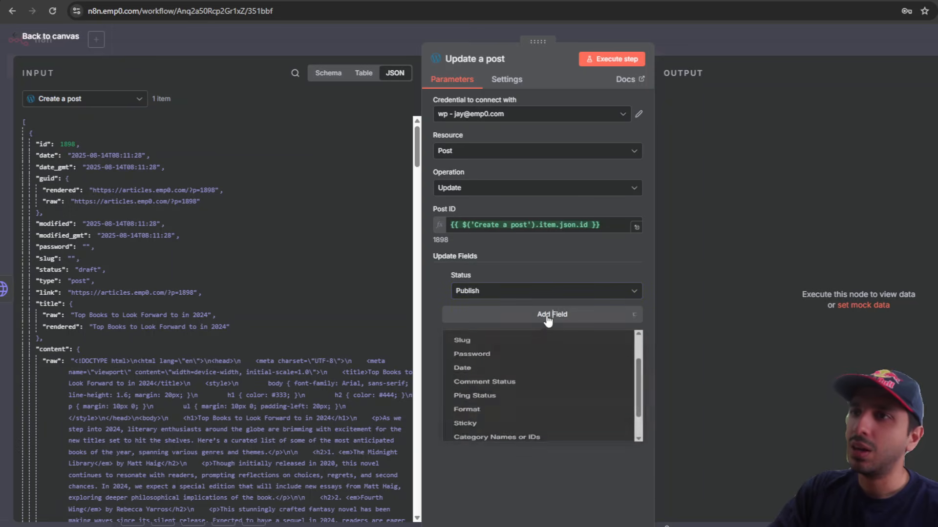
scroll(536, 440, down, 2)
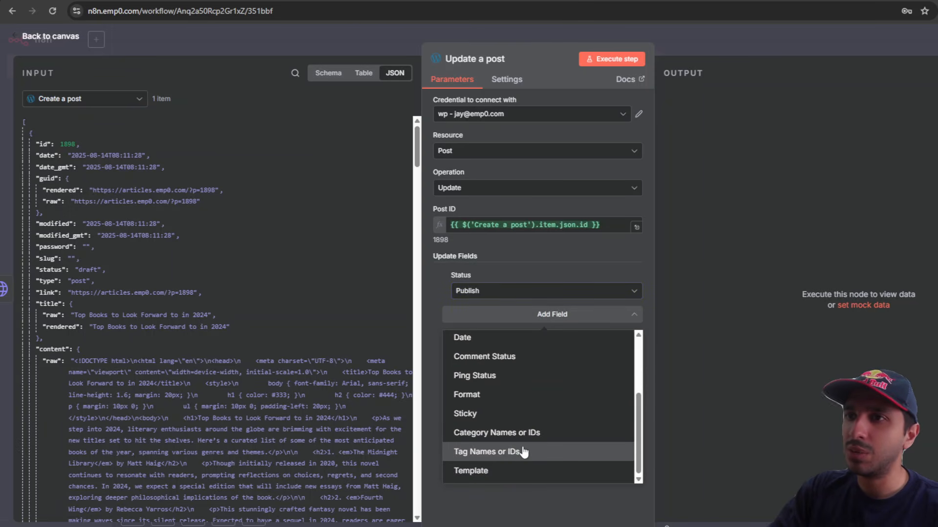
scroll(523, 440, up, 2)
scroll(522, 439, up, 2)
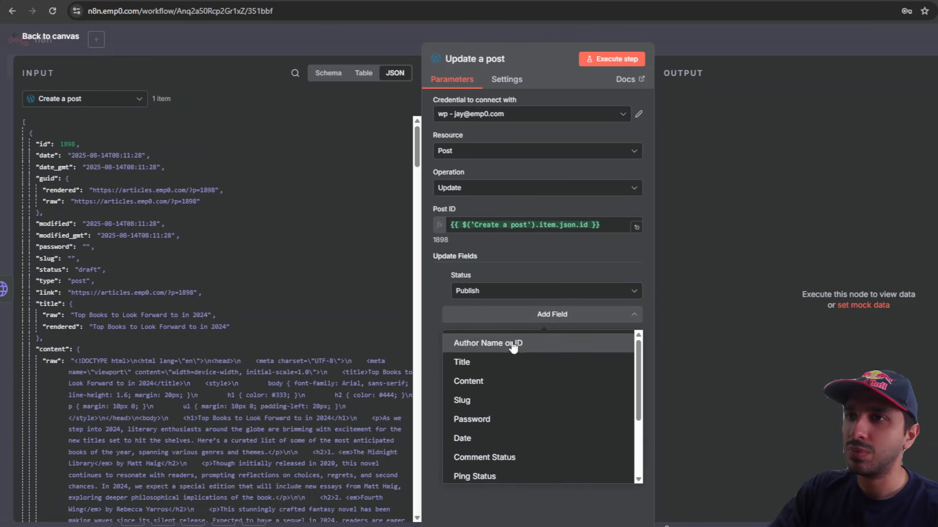
click(587, 510)
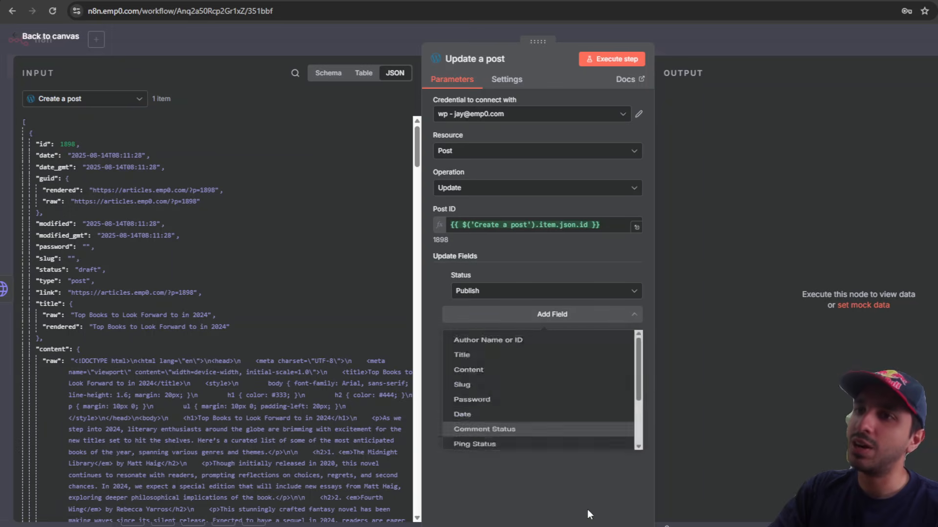
click(703, 40)
Step: Rearrange the HTTP Request and Update a post nodes on the canvas
drag(844, 238, 865, 219)
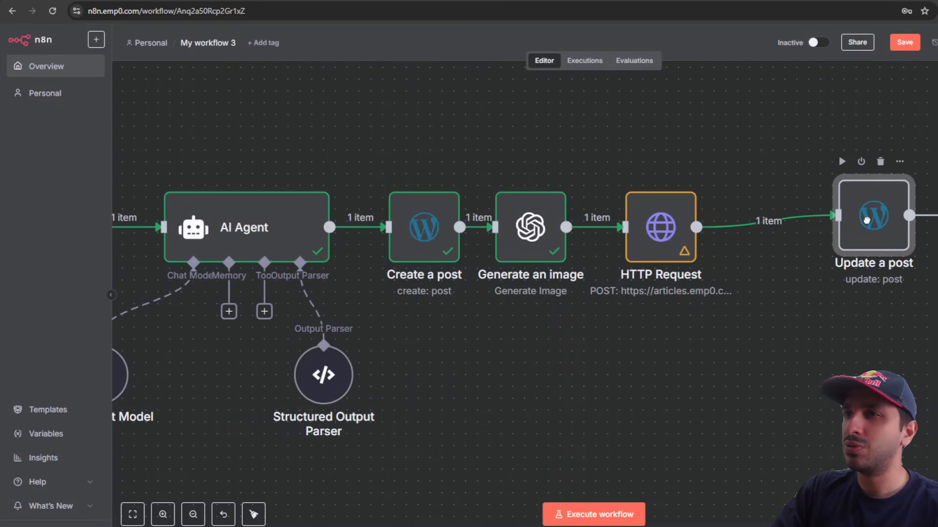
drag(663, 237, 651, 238)
drag(883, 237, 884, 250)
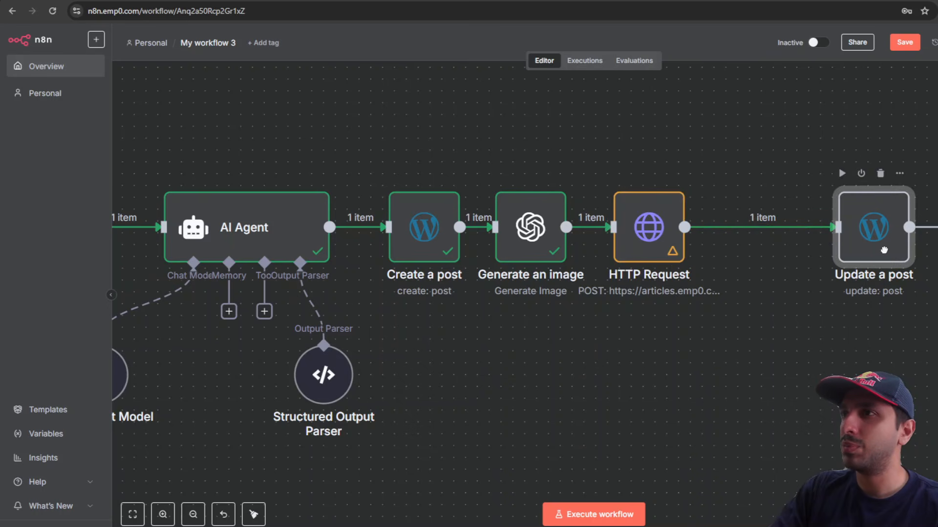
click(750, 227)
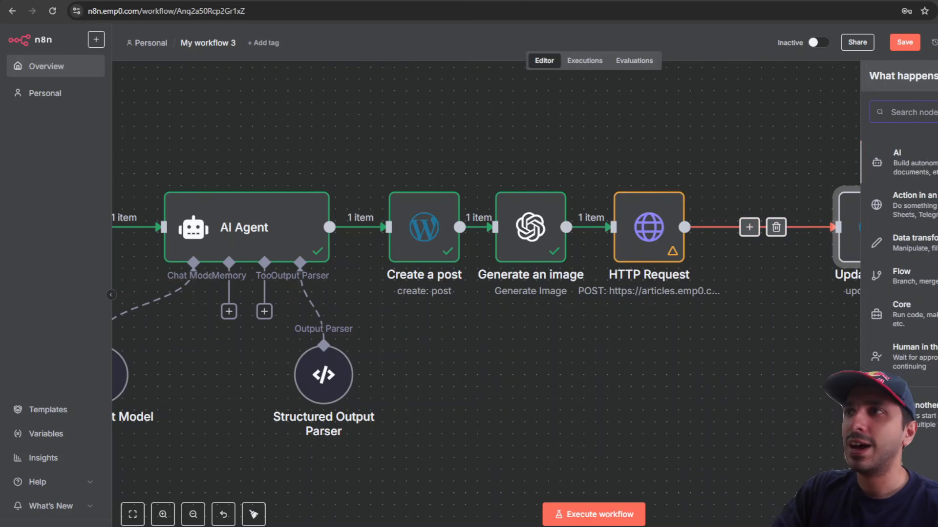
click(755, 324)
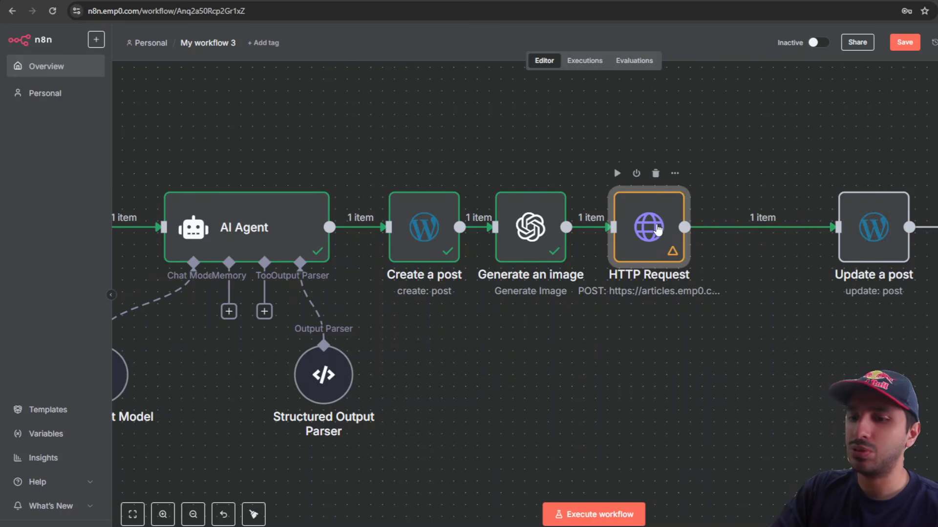
Step: Duplicate HTTP Request as HTTP Request1, connect it after HTTP Request, and open its settings
click(718, 350)
drag(738, 316, 764, 328)
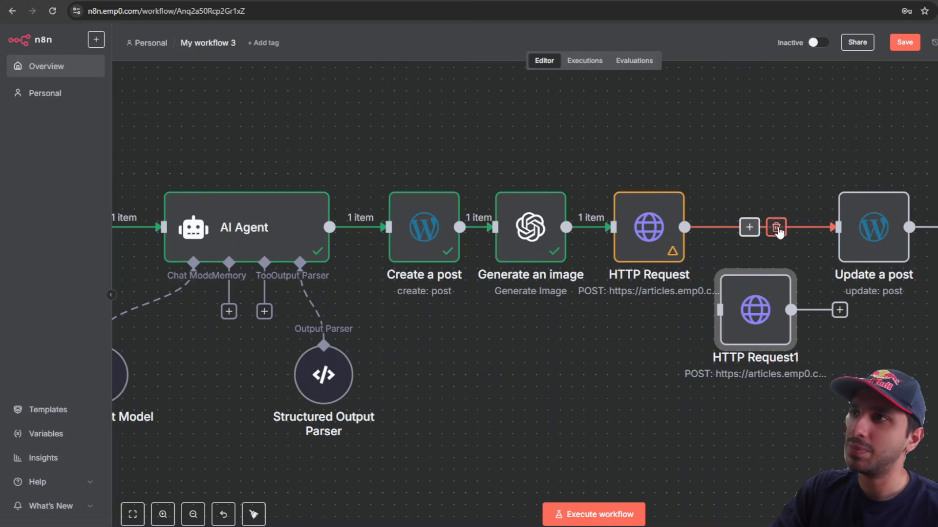
click(777, 229)
drag(748, 222, 769, 237)
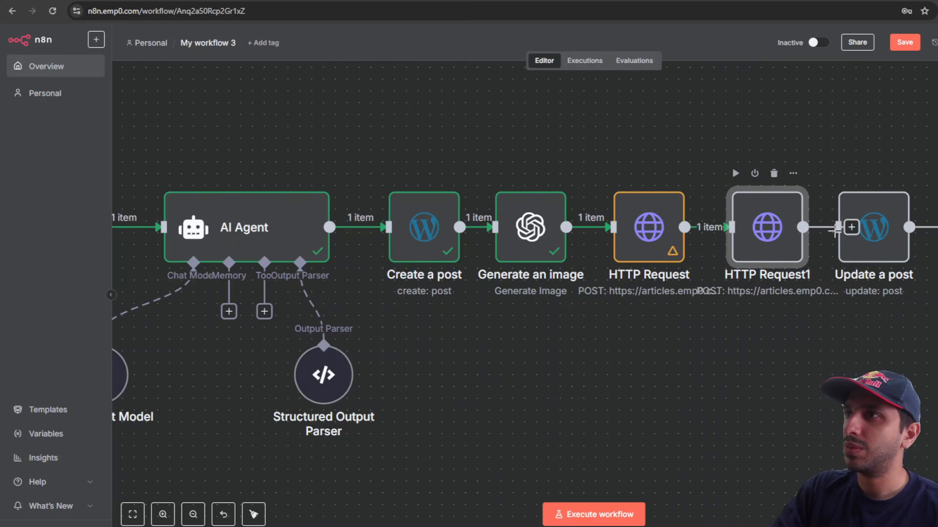
double_click(749, 216)
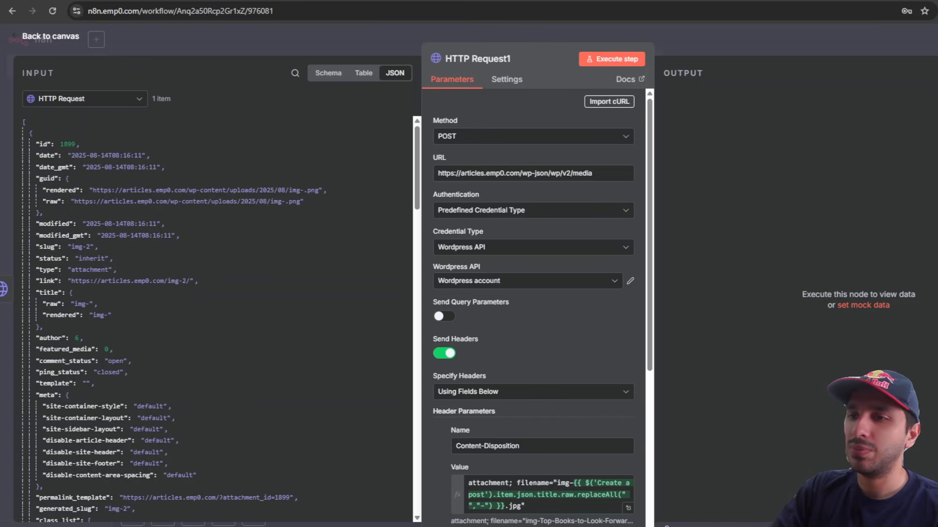
Step: Change HTTP Request1's URL from media to /wp-json/wp/v2/posts/ plus Create a post's id (1898)
drag(437, 177, 593, 173)
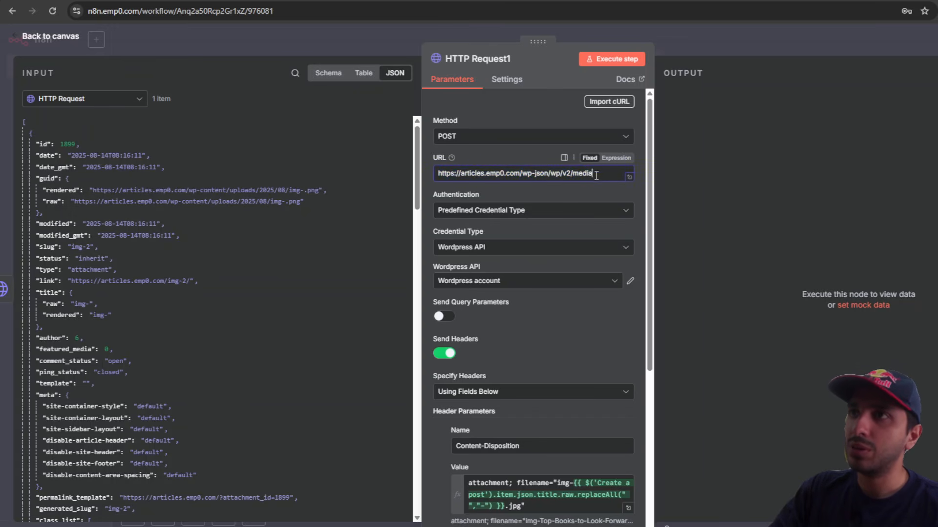
double_click(583, 173)
text(posts/)
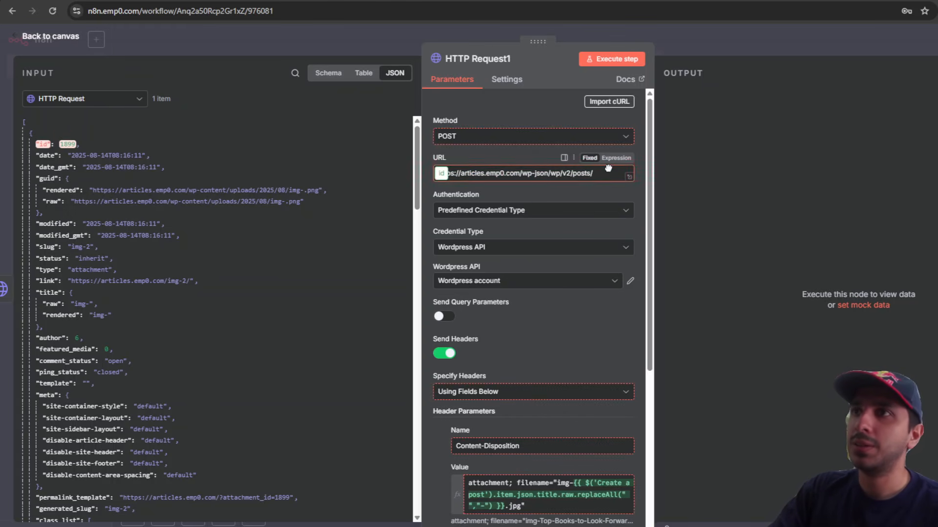
drag(44, 141, 141, 113)
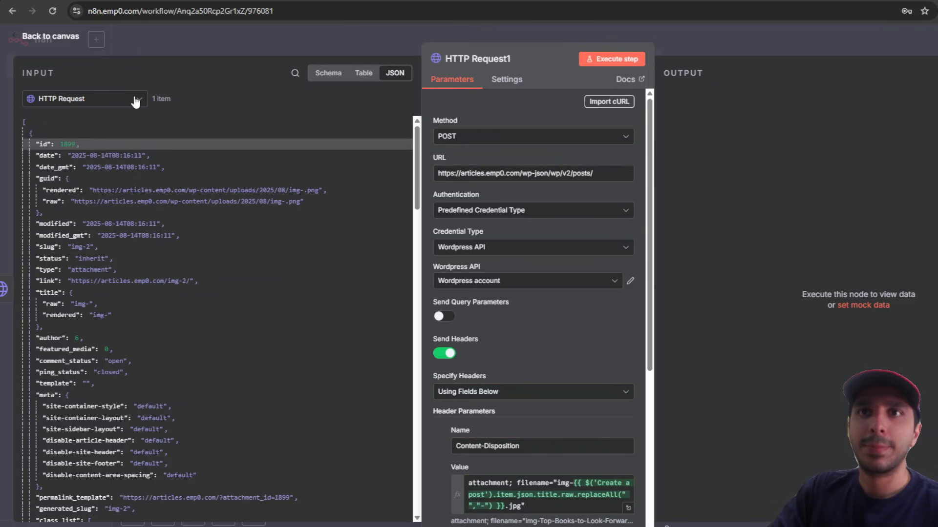
click(136, 100)
click(73, 163)
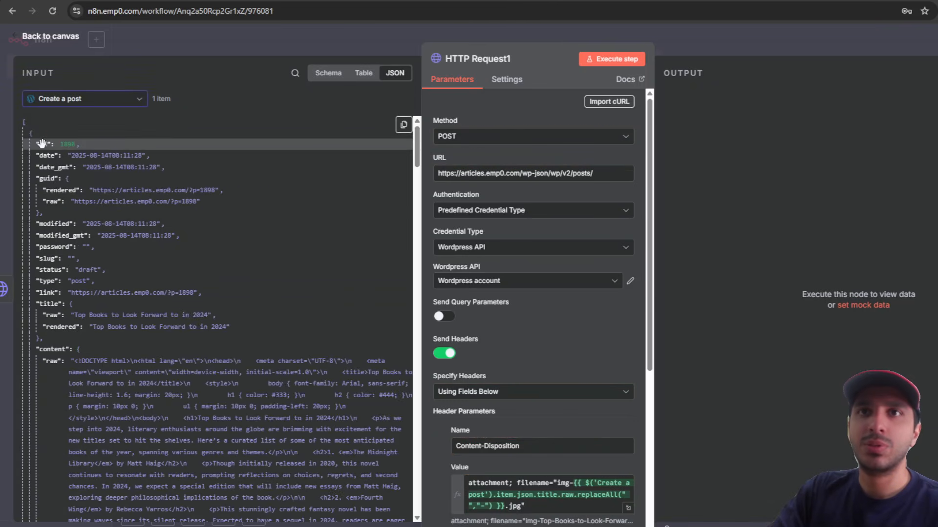
drag(42, 143, 606, 175)
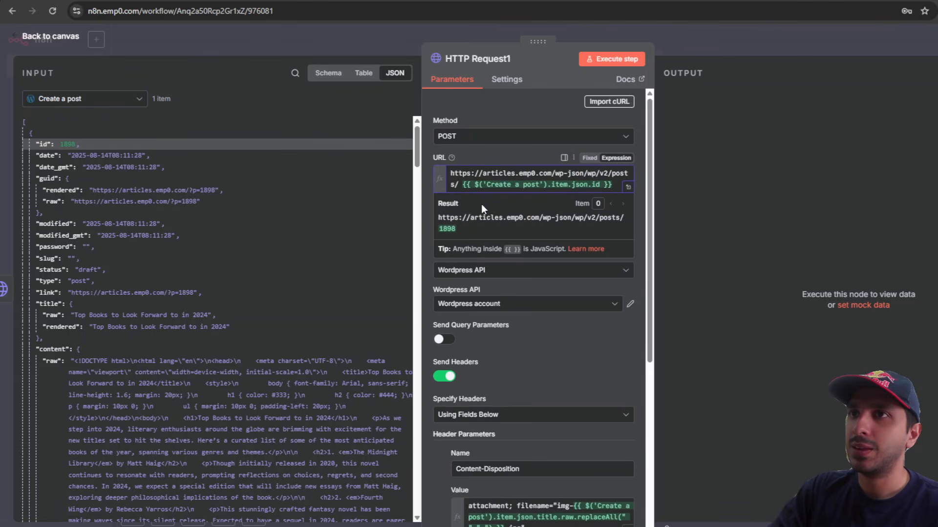
key(Delete)
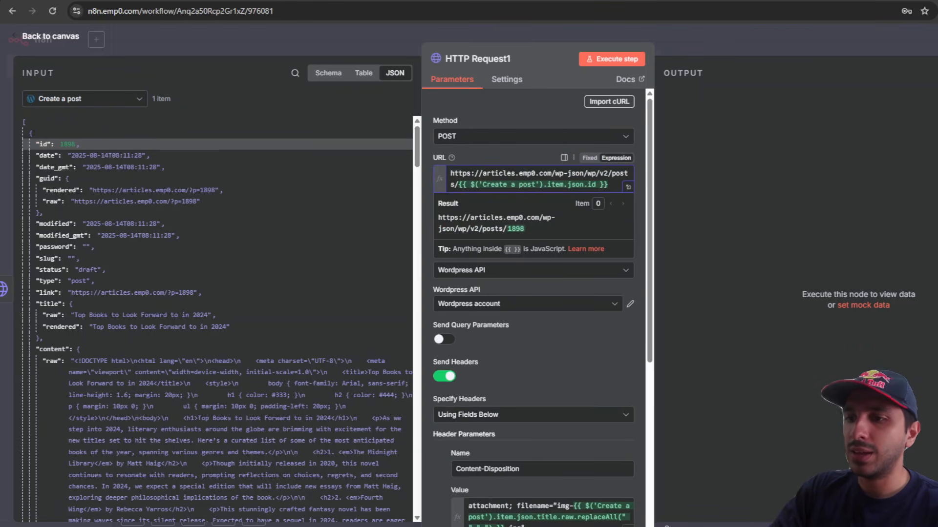
Step: Rename the Content-Disposition header to featured_media and clear its value
scroll(516, 356, down, 4)
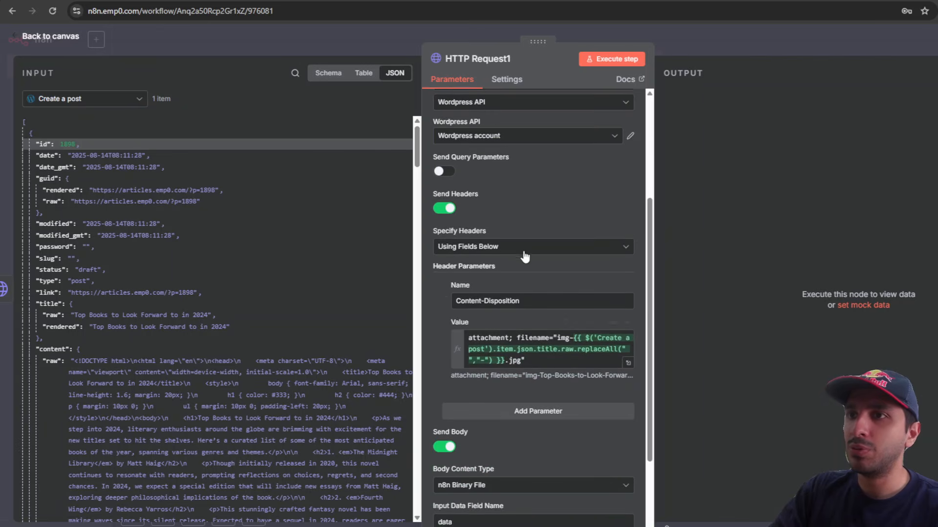
scroll(525, 257, down, 3)
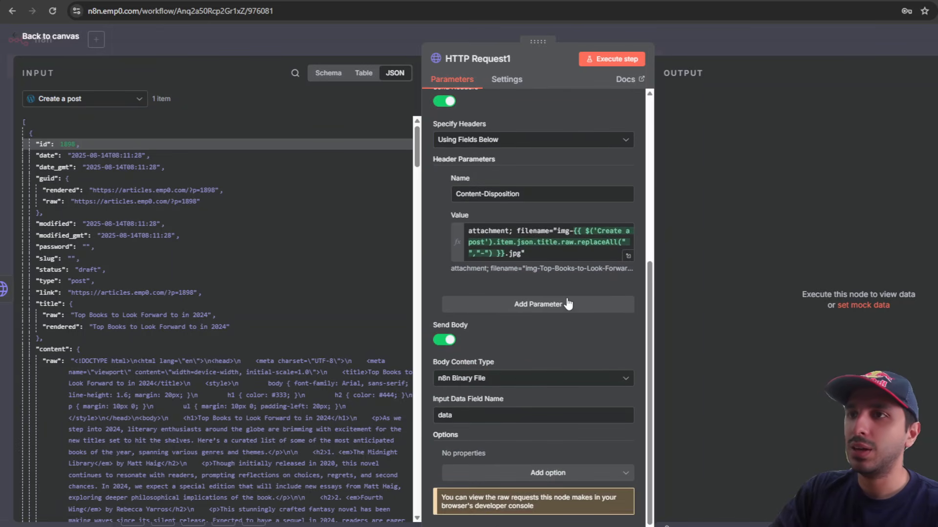
scroll(511, 331, up, 1)
triple_click(530, 251)
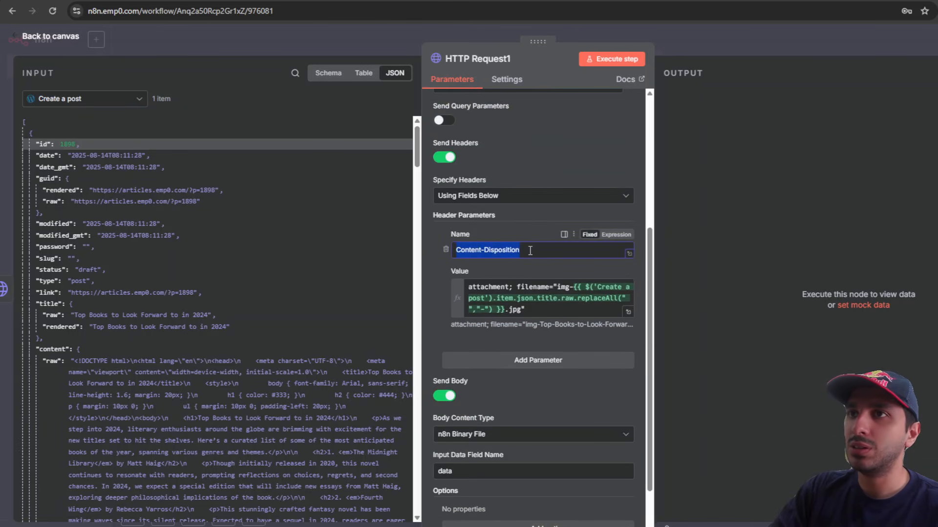
text(featured_media)
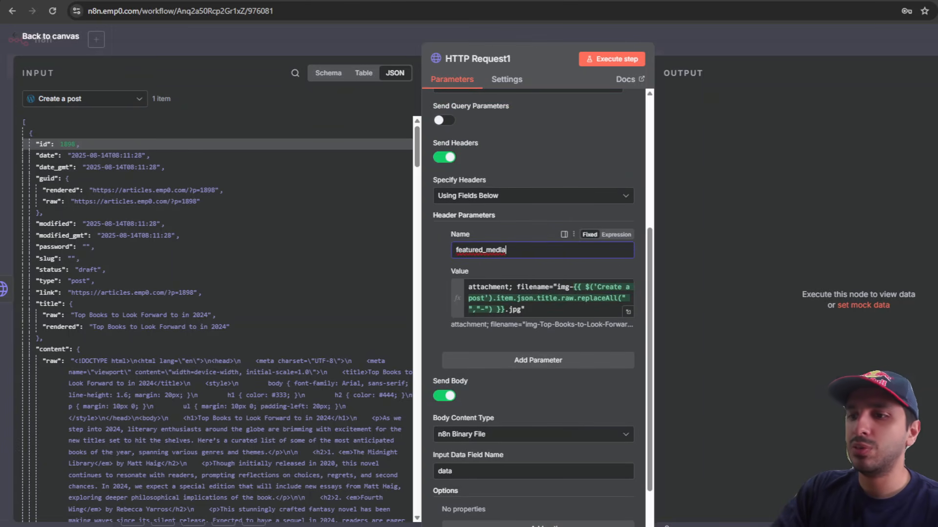
triple_click(549, 305)
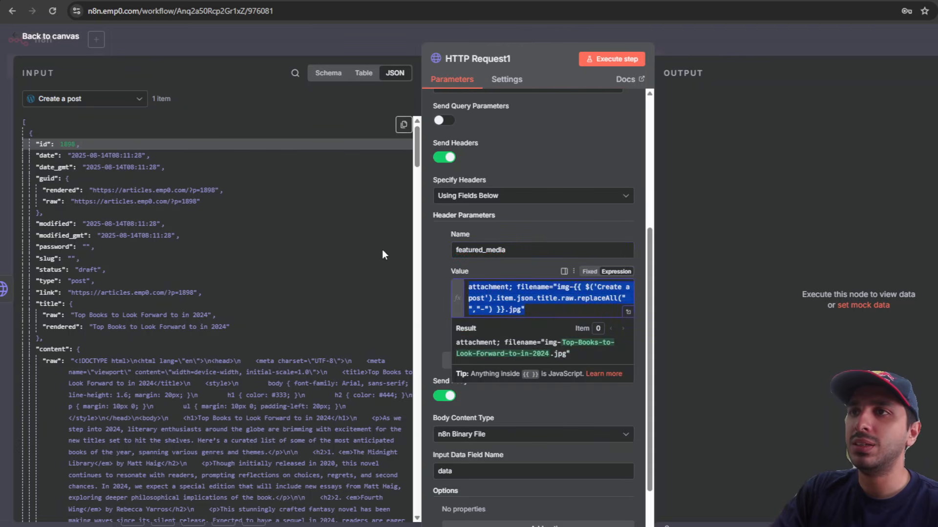
key(BackSpace)
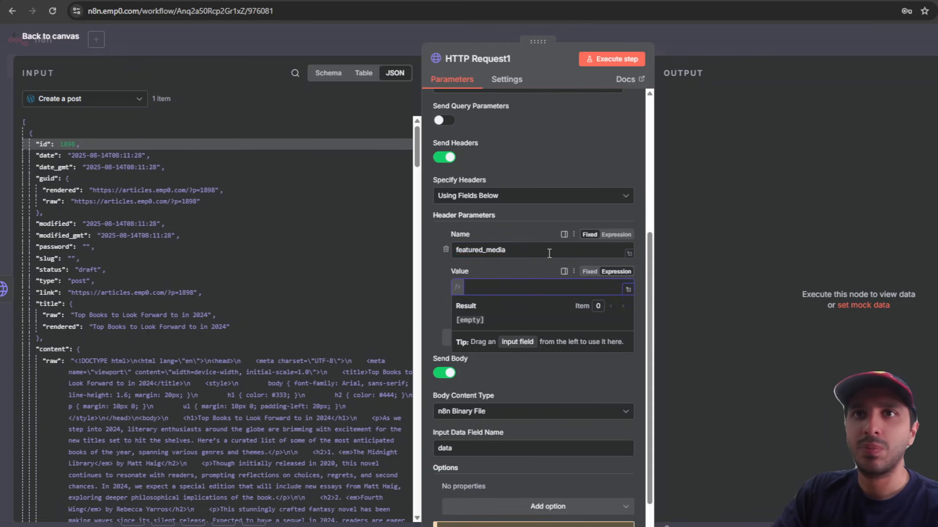
Step: Set the featured_media value to the uploaded image's id from HTTP Request (1899)
click(124, 99)
click(88, 122)
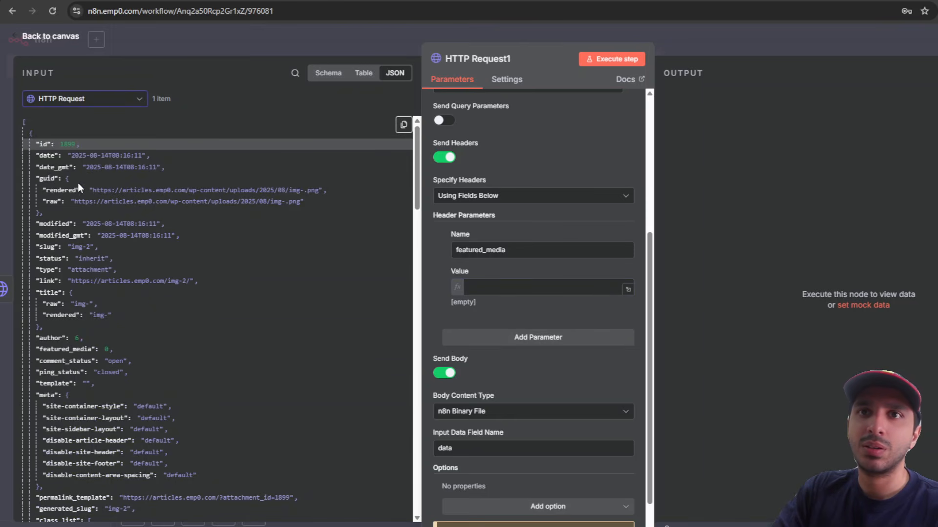
scroll(73, 233, down, 2)
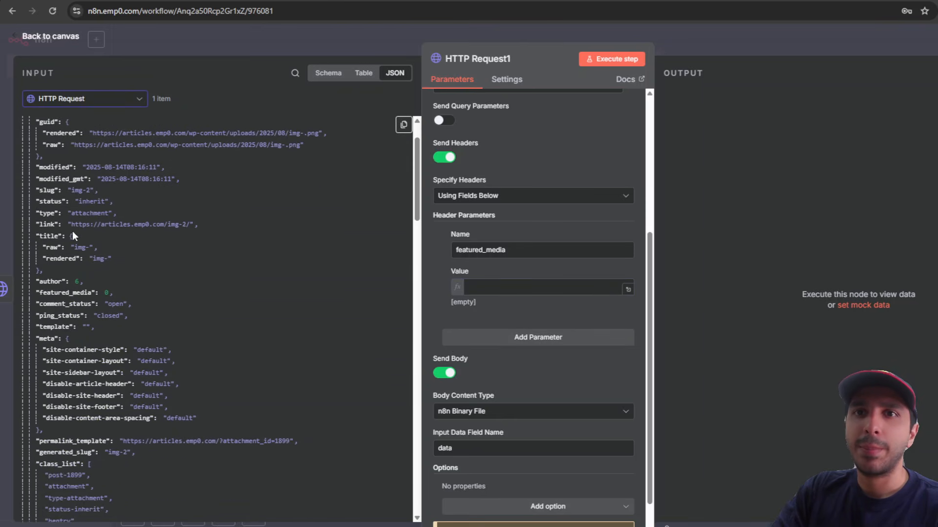
scroll(73, 235, down, 6)
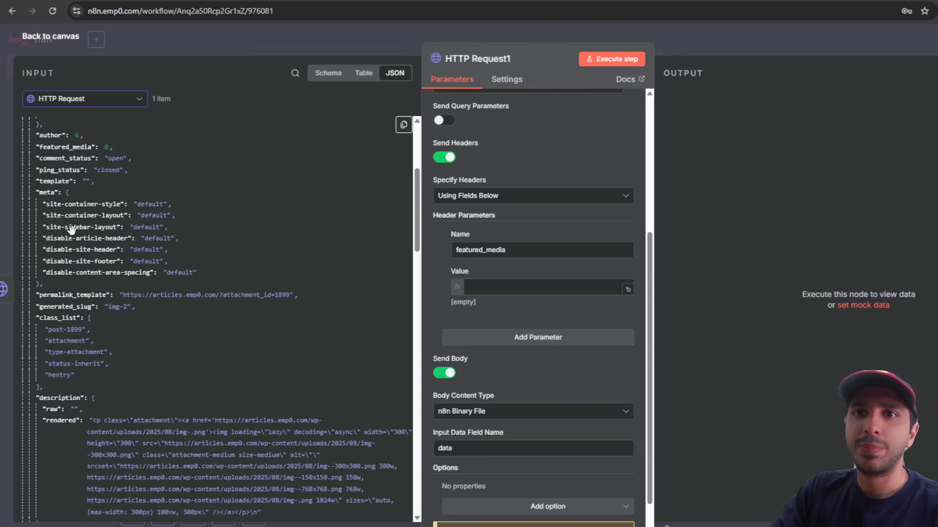
scroll(73, 235, up, 8)
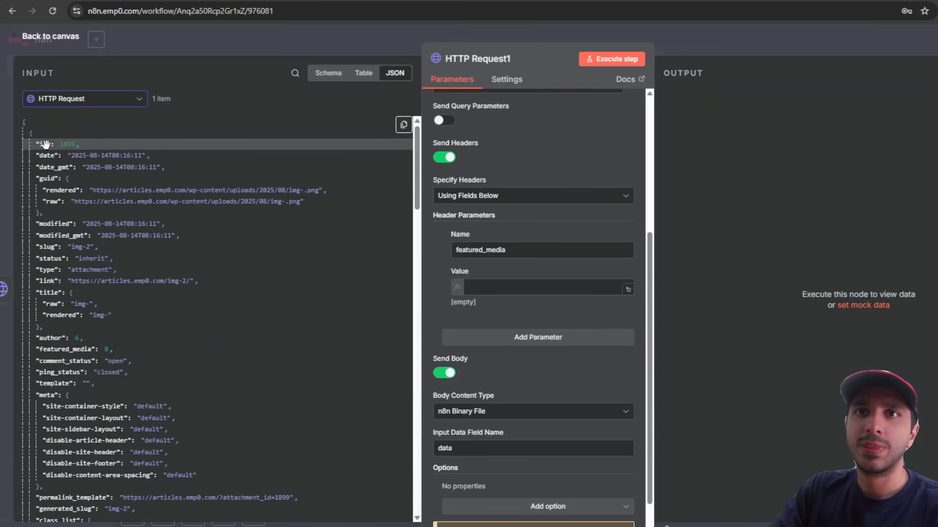
drag(45, 144, 518, 286)
scroll(563, 207, up, 5)
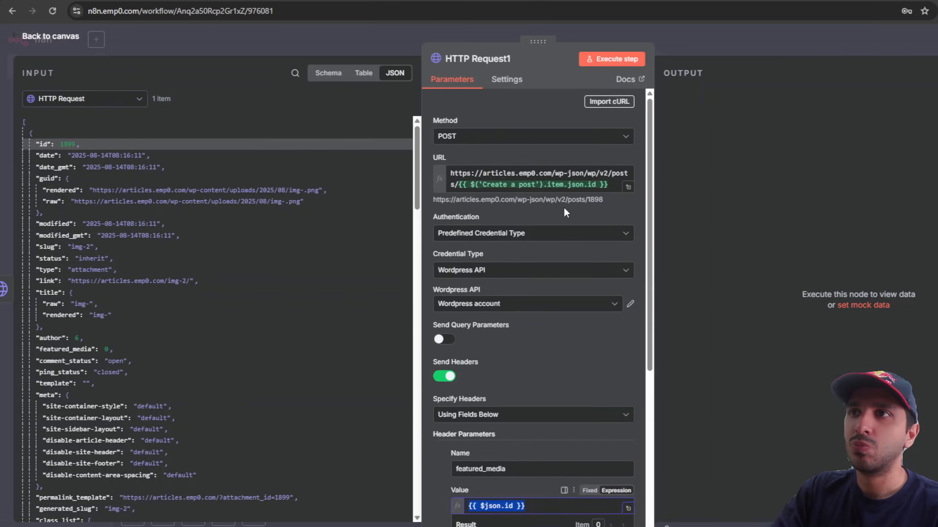
scroll(563, 207, down, 1)
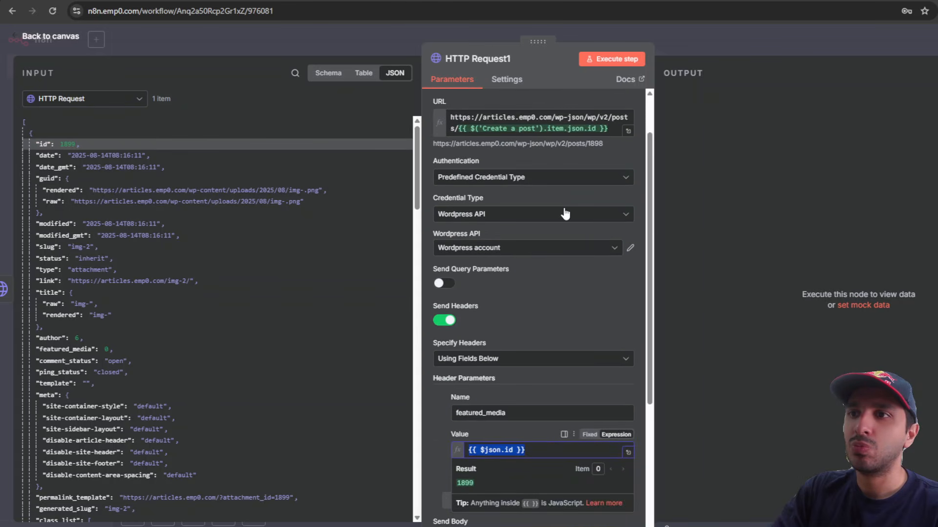
click(570, 312)
scroll(559, 310, down, 4)
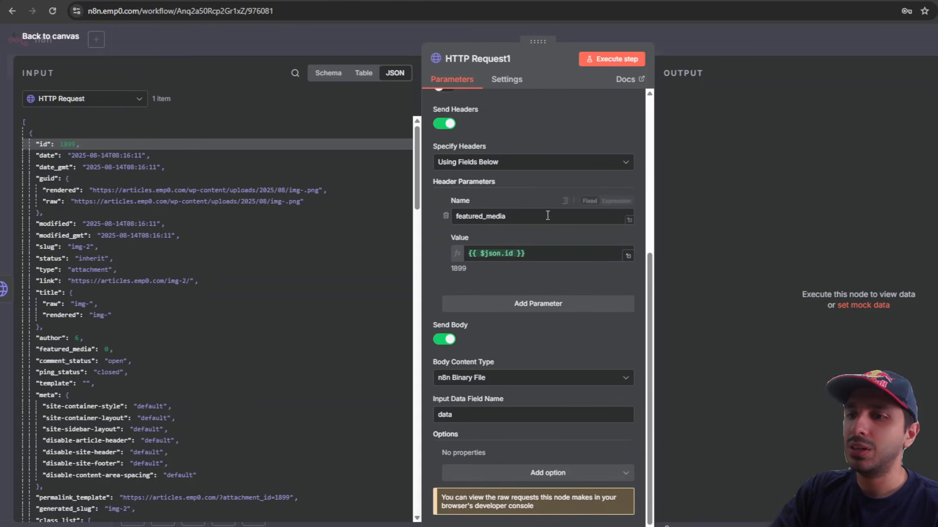
scroll(497, 320, up, 5)
scroll(497, 323, down, 5)
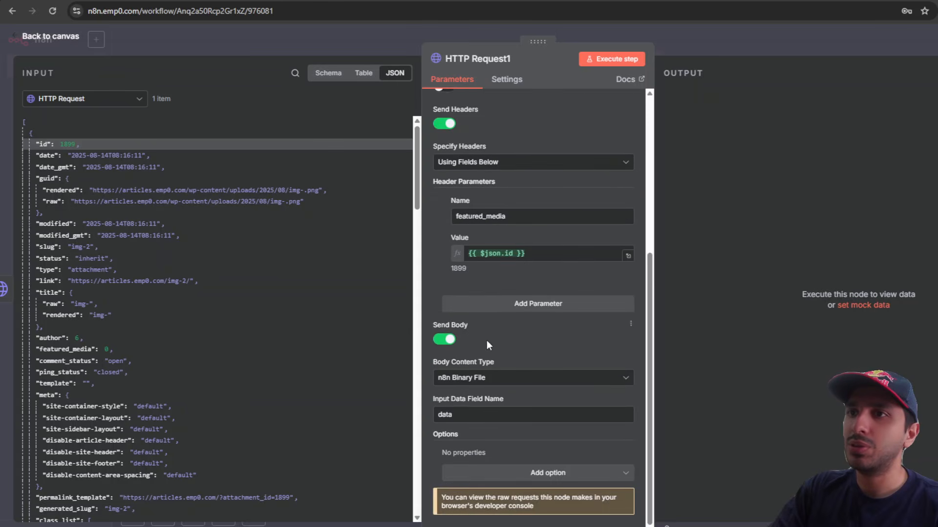
Step: Turn off Send Body for HTTP Request1 and go back to the workflow canvas
click(444, 340)
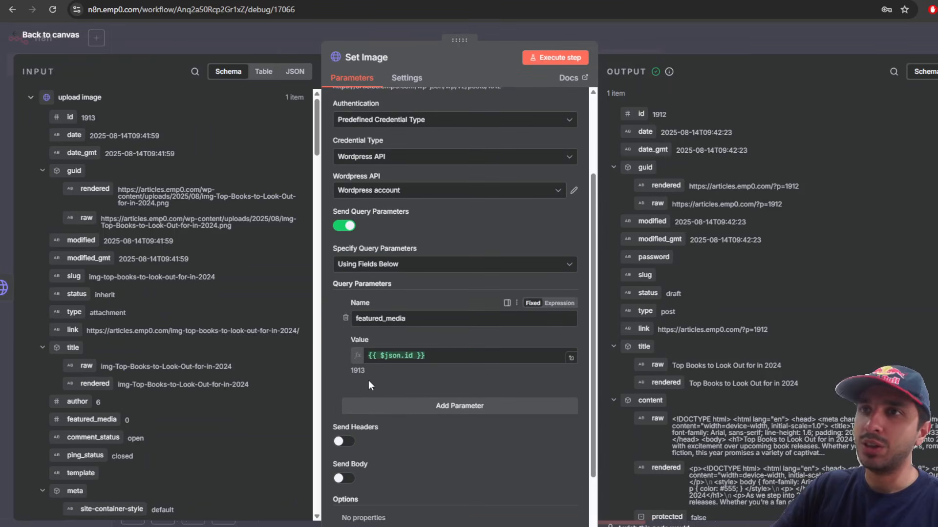
drag(333, 428, 368, 428)
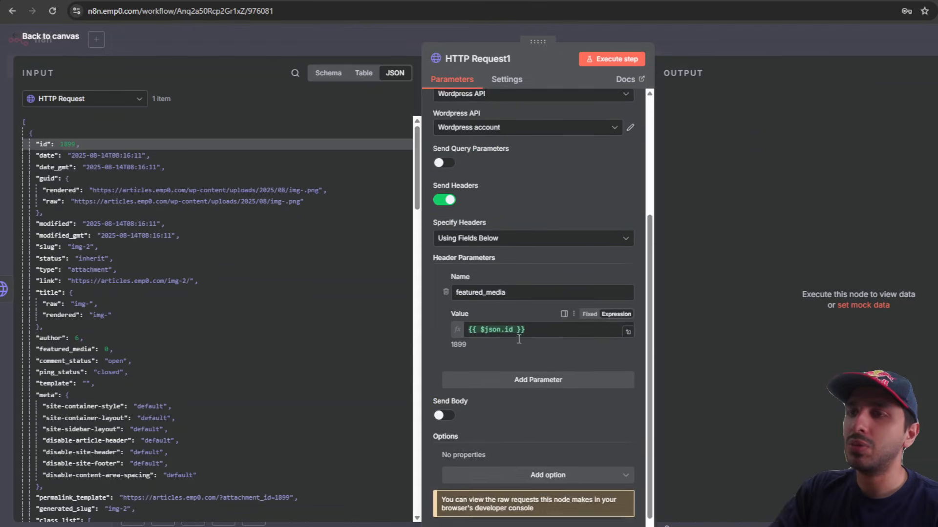
click(722, 36)
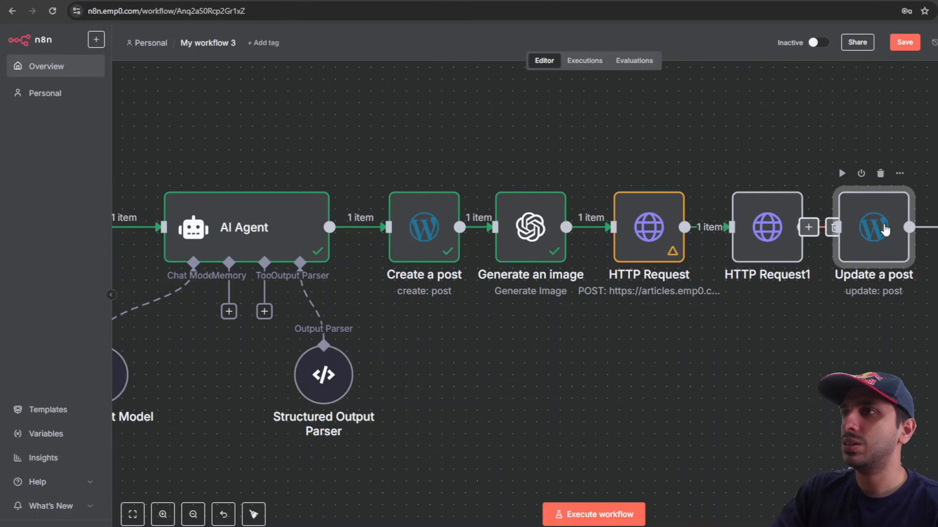
Step: Check that Update a post publishes the post, then execute the HTTP Request1 step
double_click(885, 230)
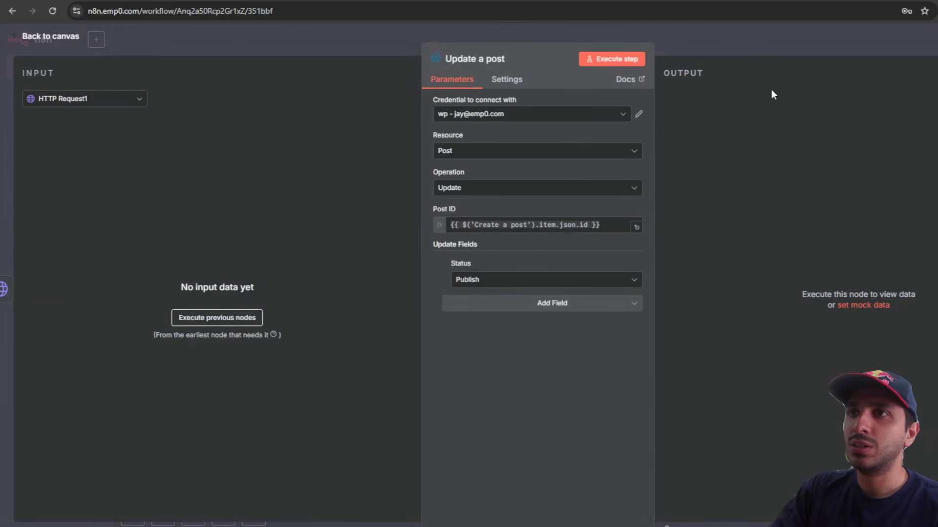
click(769, 41)
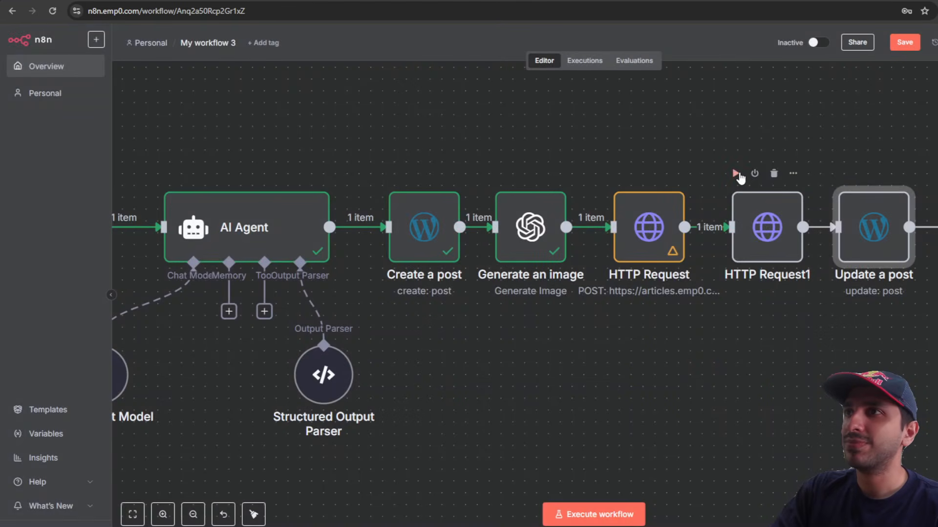
click(736, 174)
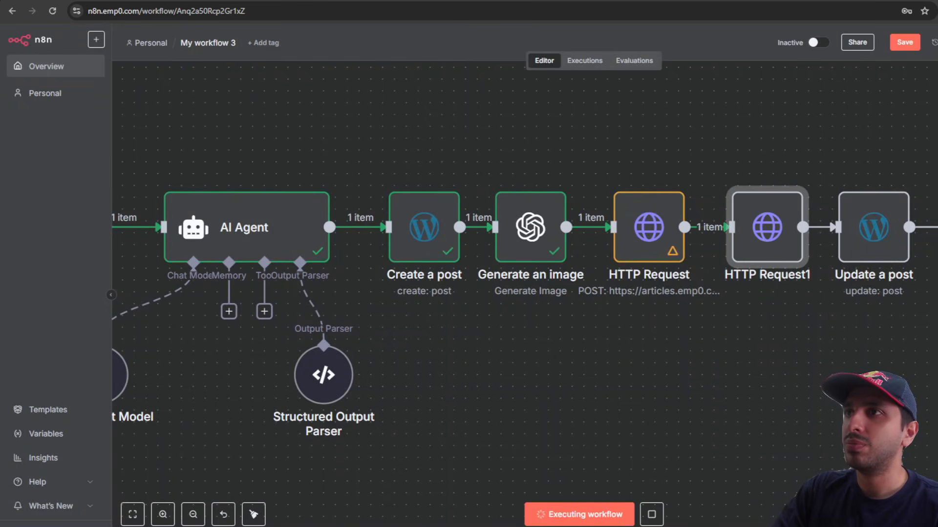
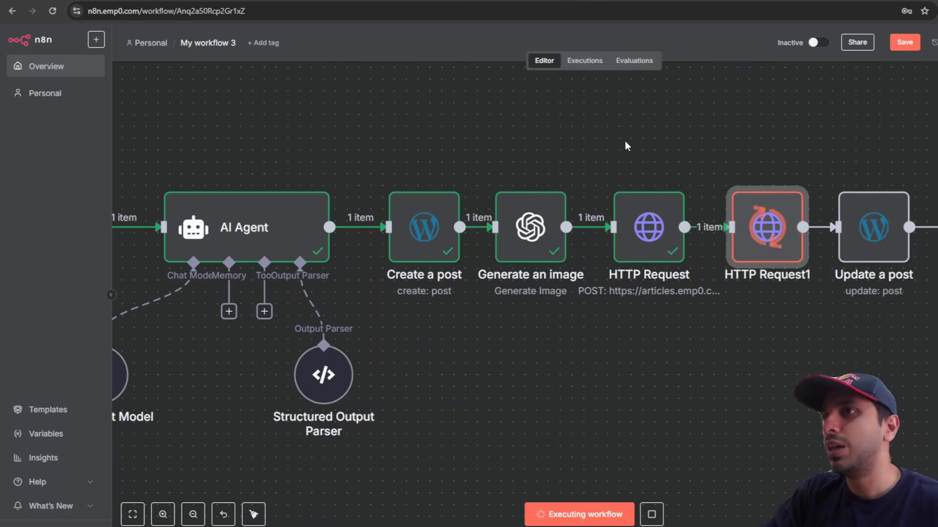
Step: Review the image upload and featured-image HTTP Request nodes' settings and output
double_click(664, 235)
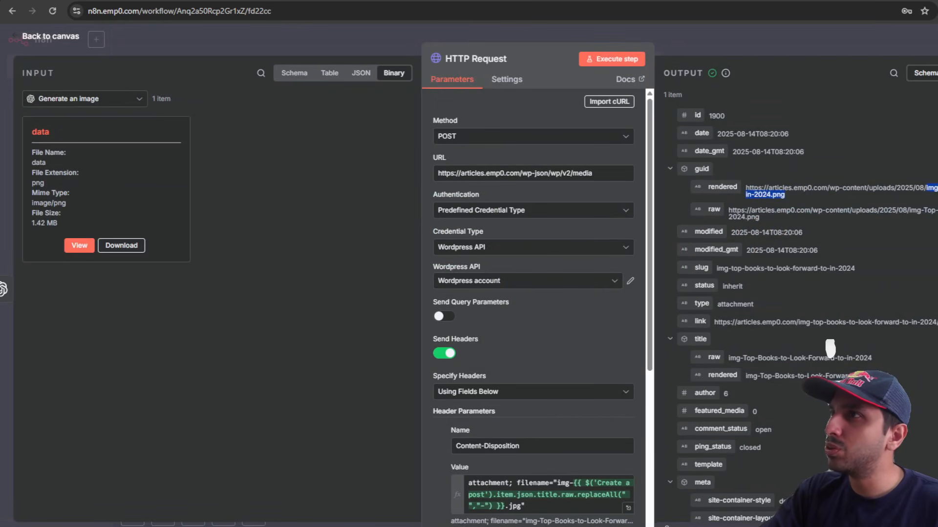
click(808, 46)
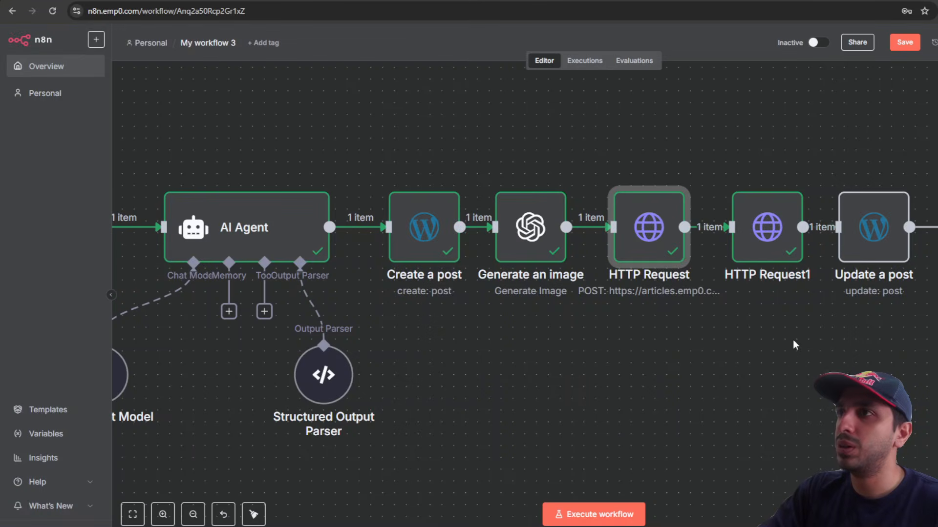
double_click(768, 235)
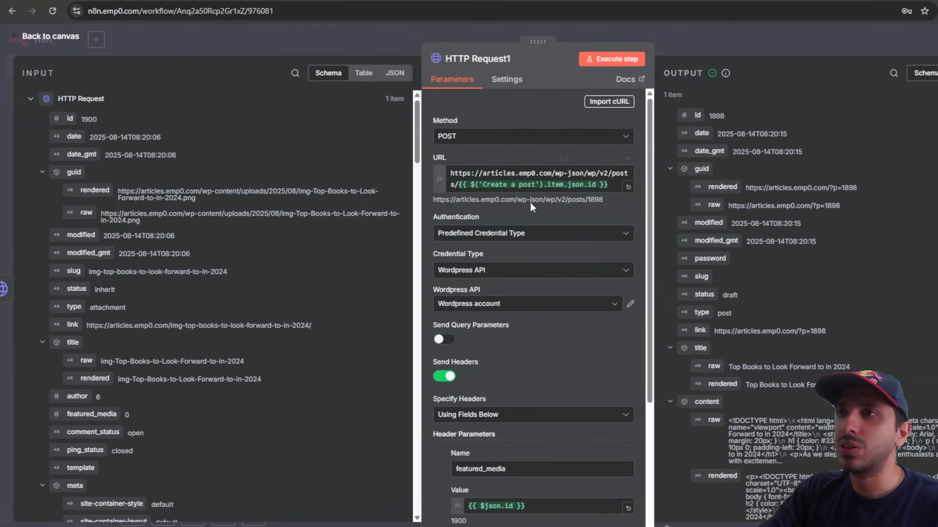
scroll(576, 285, down, 3)
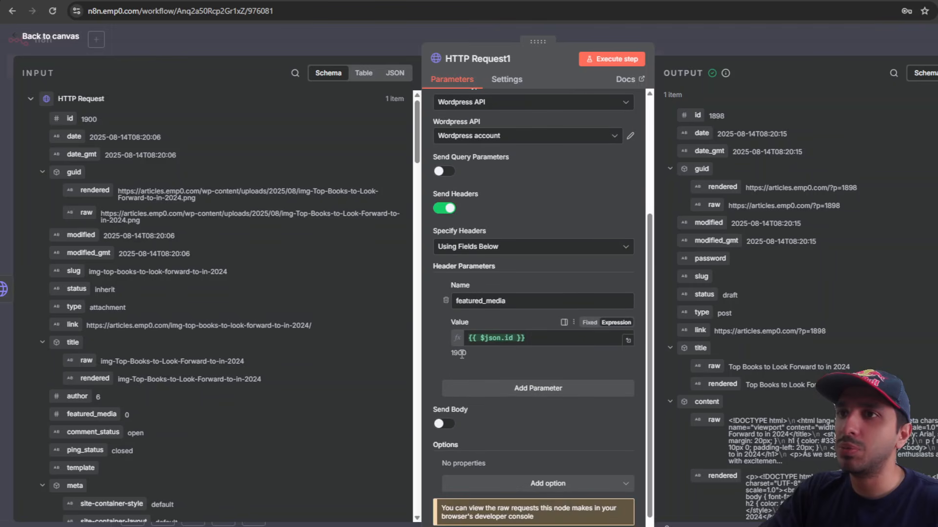
click(837, 33)
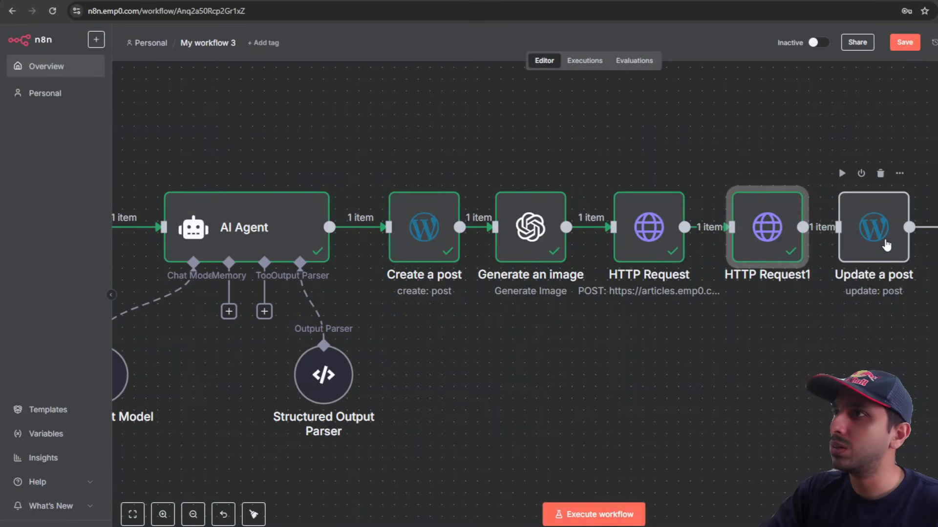
Step: Execute Update a post to publish the post, then open its guid URL in a new tab
double_click(871, 218)
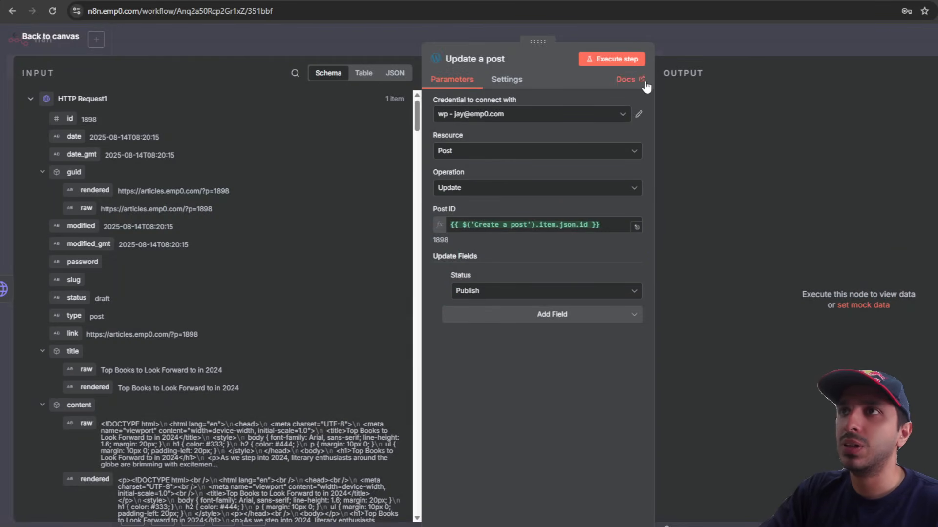
click(629, 63)
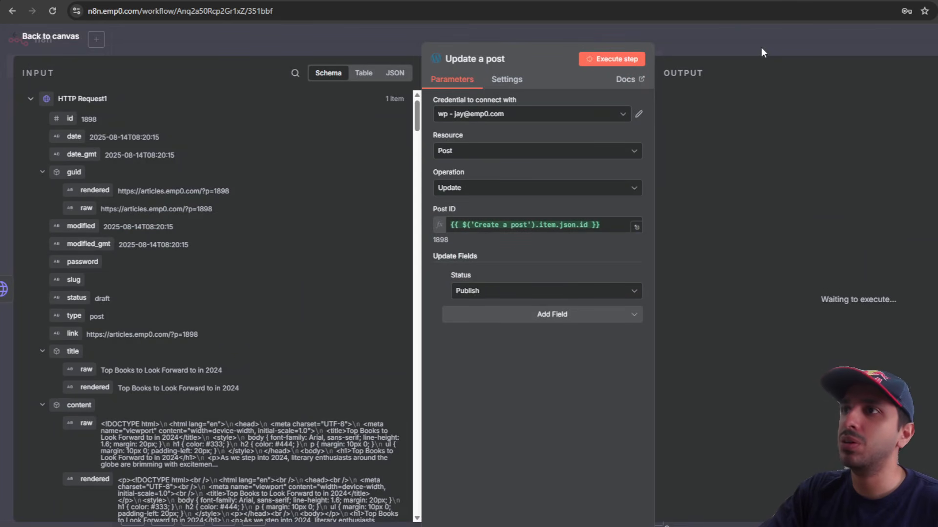
drag(868, 187, 755, 192)
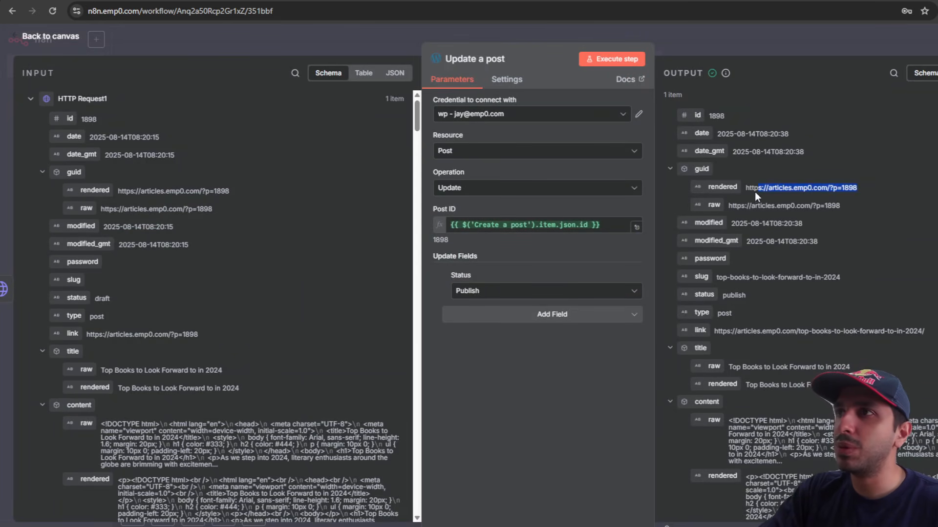
right_click(754, 191)
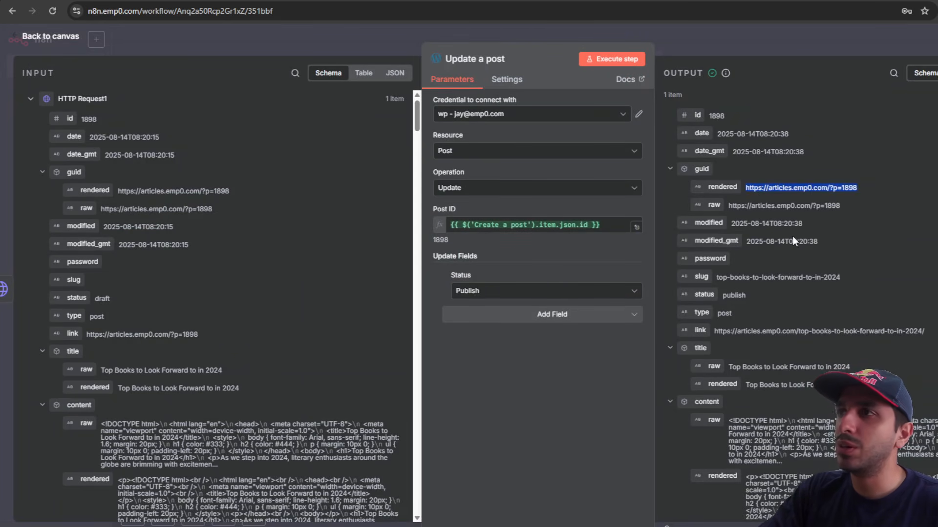
click(793, 236)
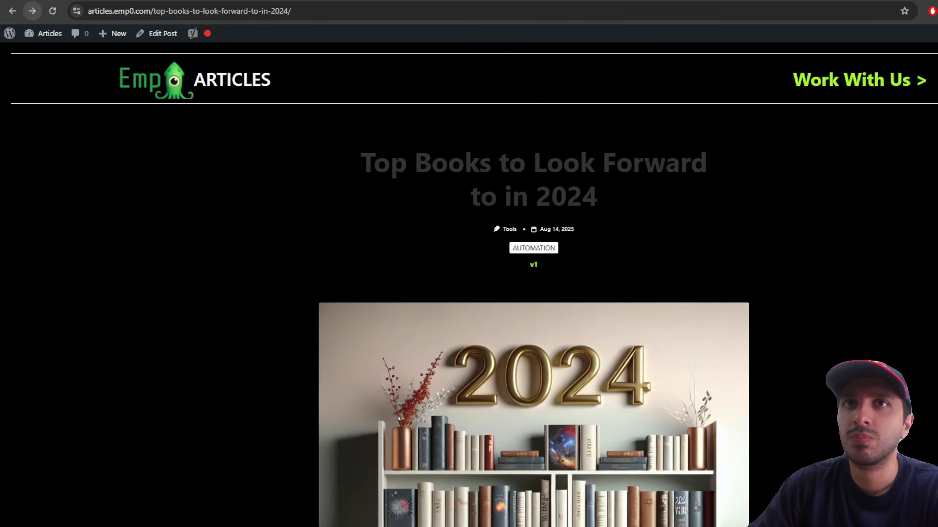
Step: Reload the Top Books article and scroll down through it to the Conclusion
click(52, 11)
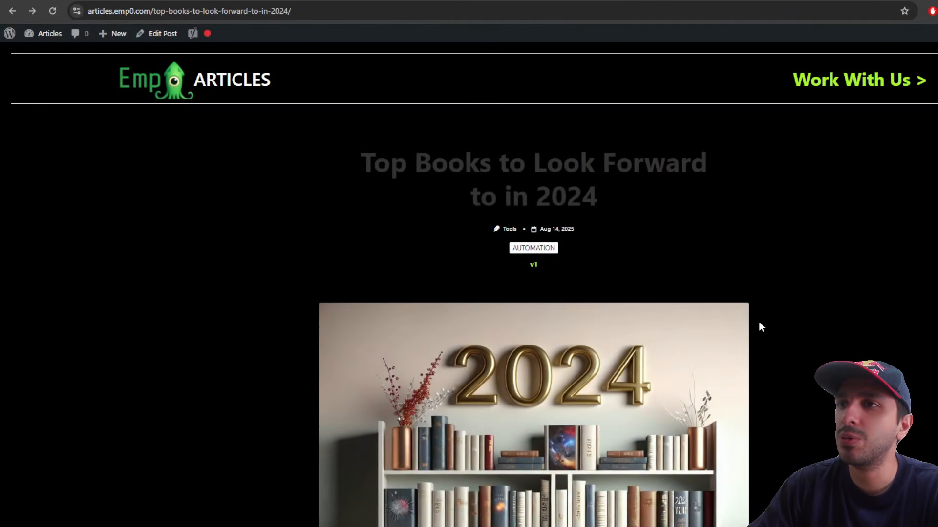
scroll(767, 330, down, 4)
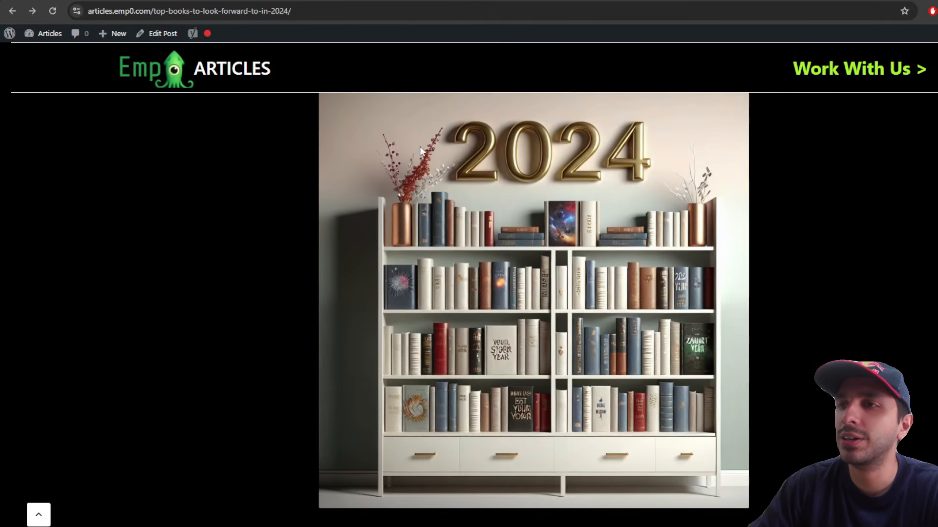
scroll(773, 244, down, 8)
scroll(308, 232, down, 3)
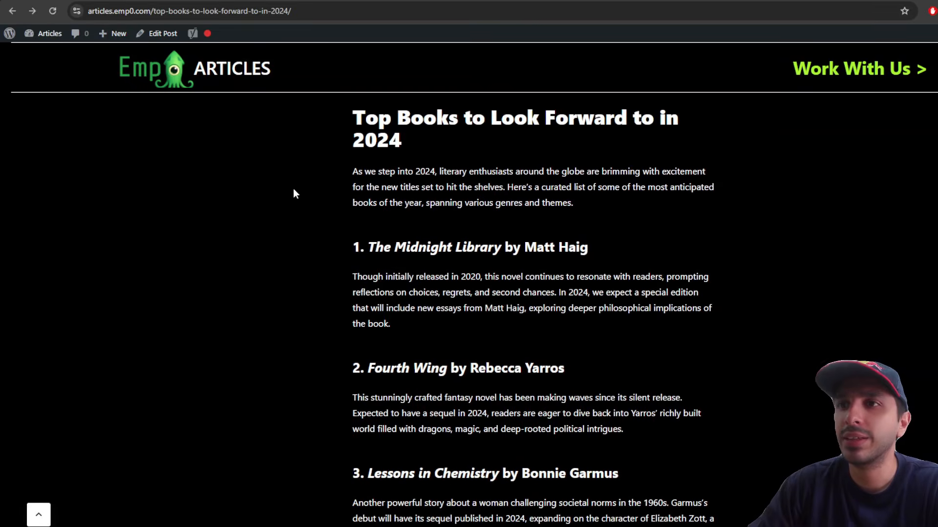
drag(337, 110, 537, 525)
click(537, 525)
scroll(534, 313, down, 2)
scroll(401, 283, down, 18)
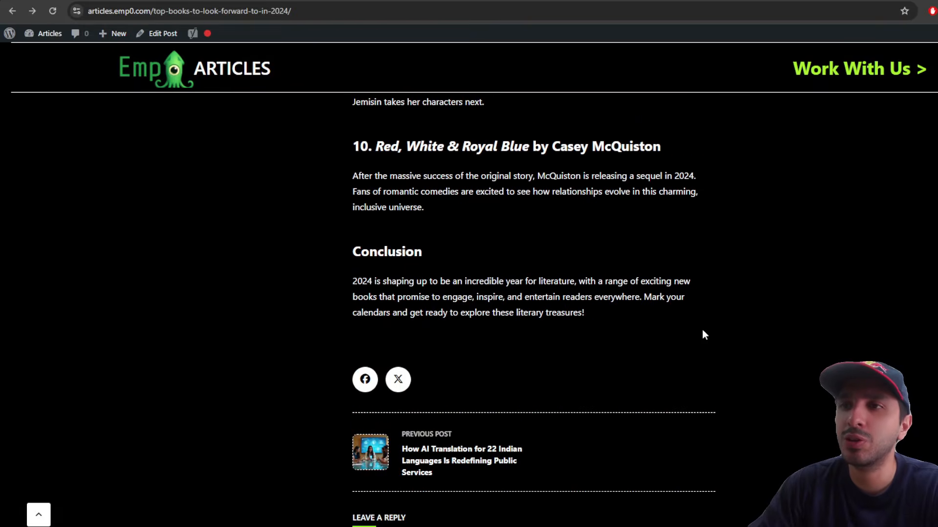
Step: Scroll back to the top and return to the Emp0 Articles home page
scroll(720, 337, up, 20)
scroll(721, 341, up, 4)
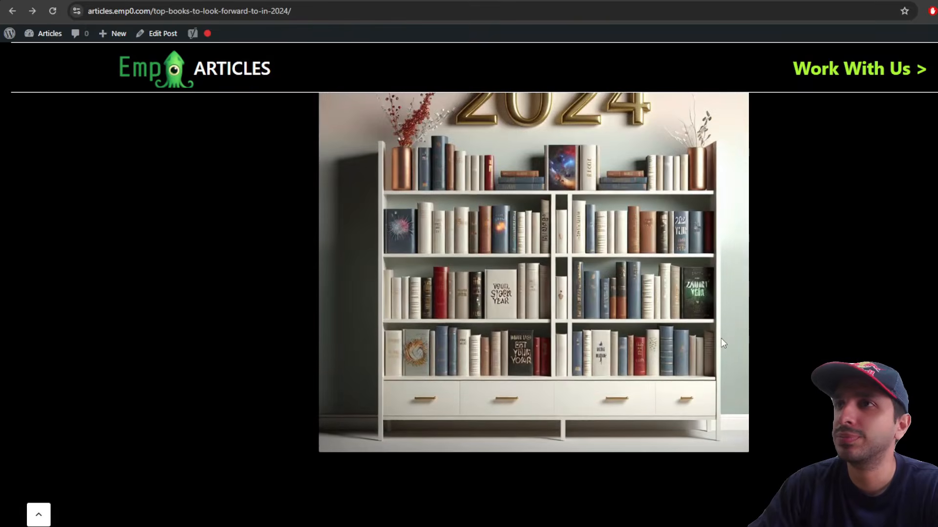
scroll(391, 182, up, 1)
scroll(609, 209, up, 1)
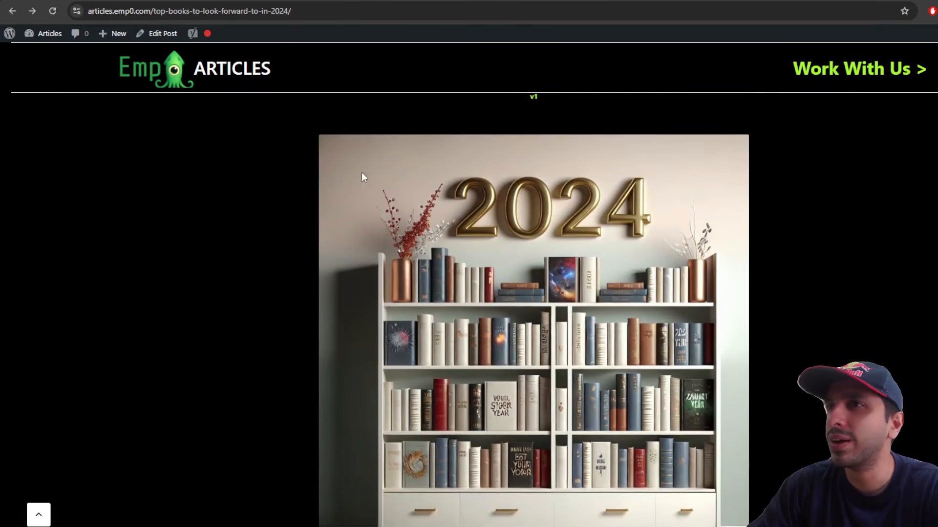
click(238, 72)
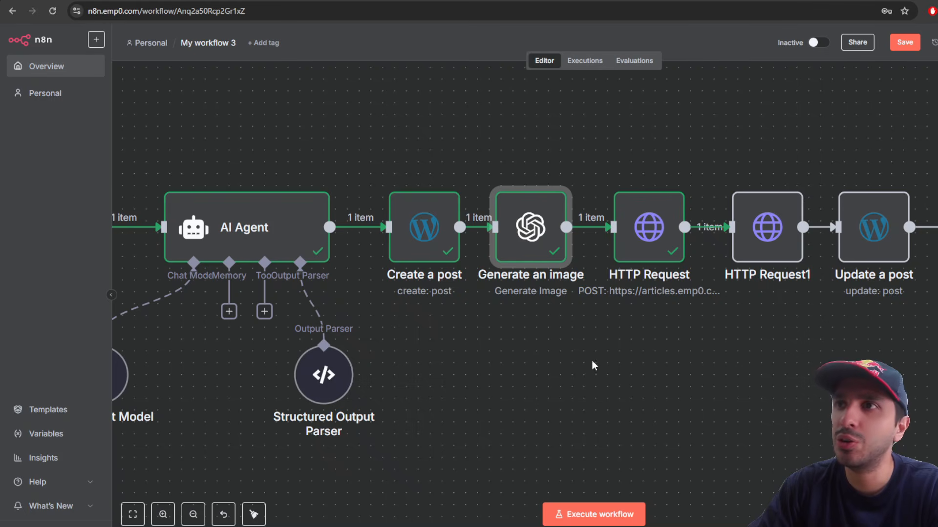
click(811, 431)
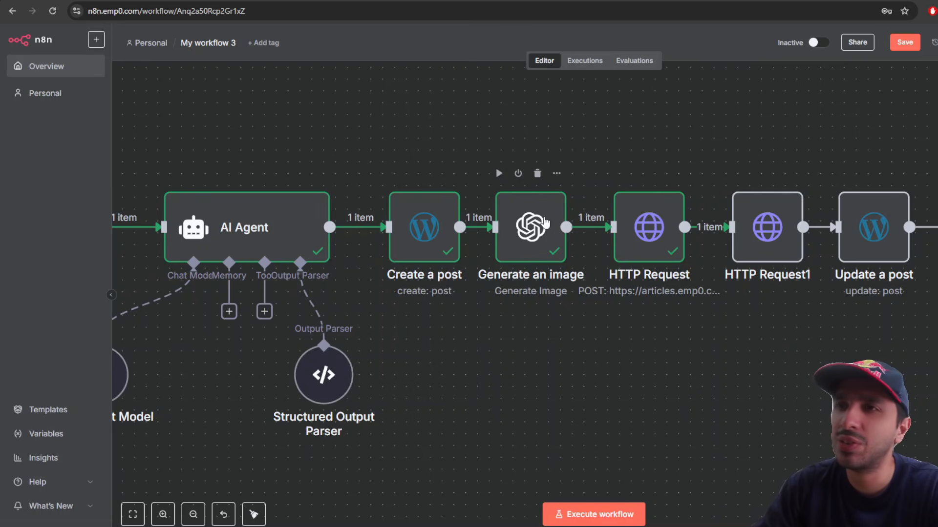
Step: Add a Resolution option of 1792x1024 to the Generate an image node
click(545, 223)
double_click(545, 223)
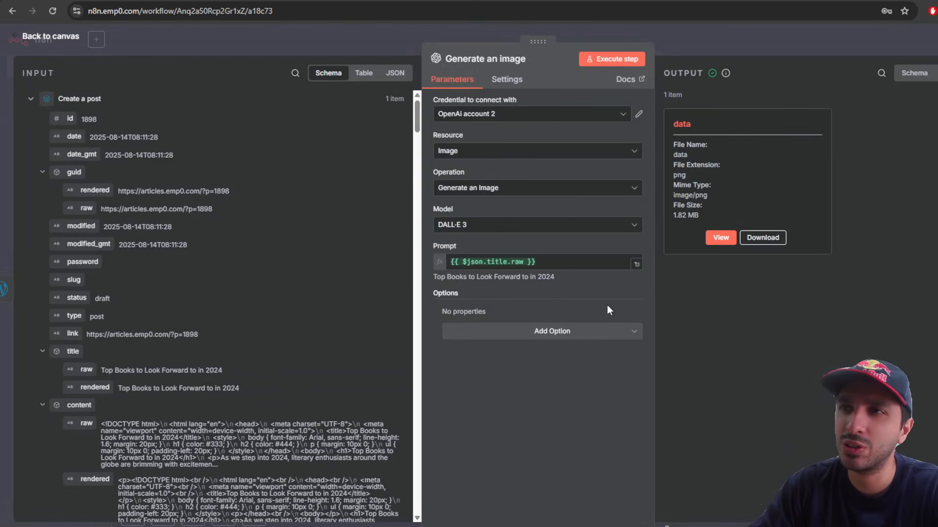
click(533, 334)
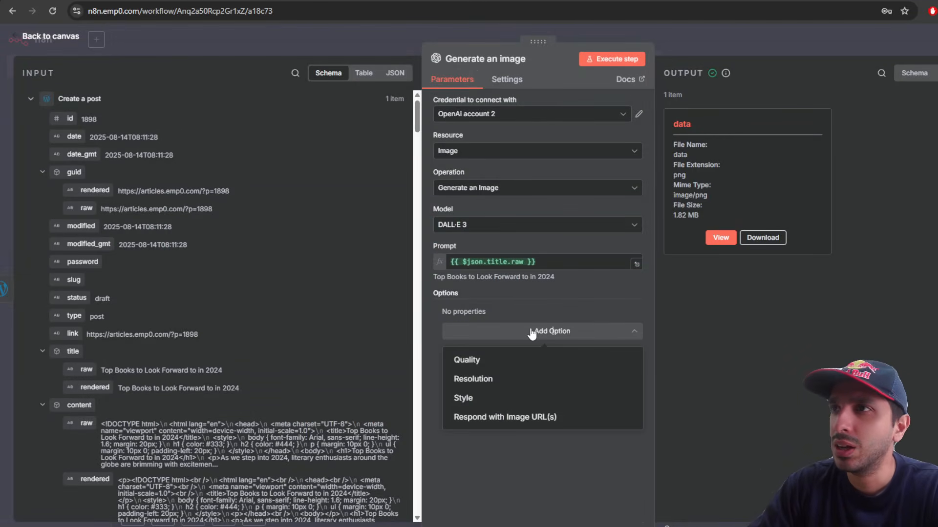
click(535, 383)
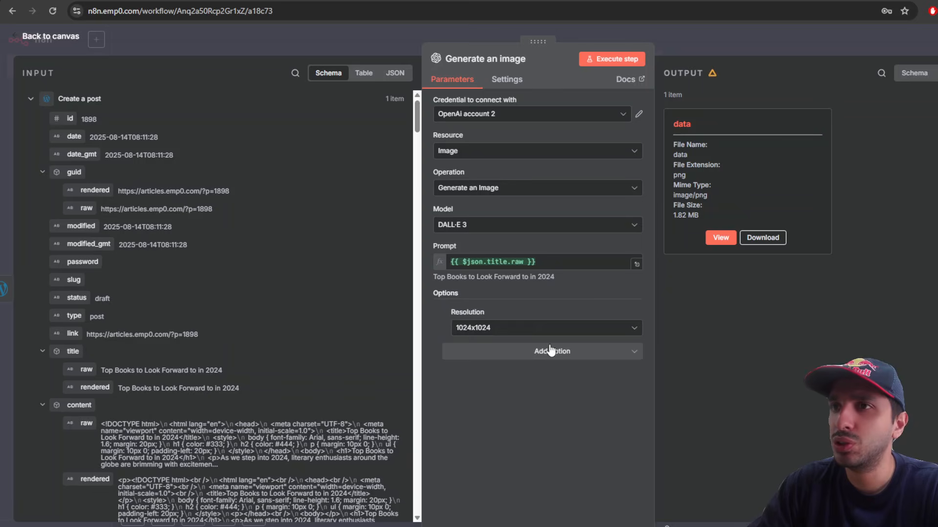
click(559, 327)
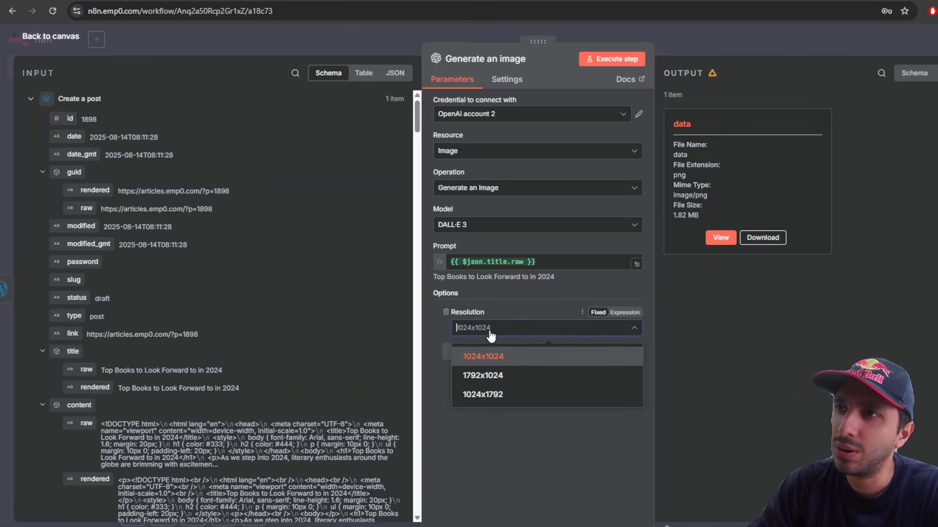
click(491, 310)
click(482, 328)
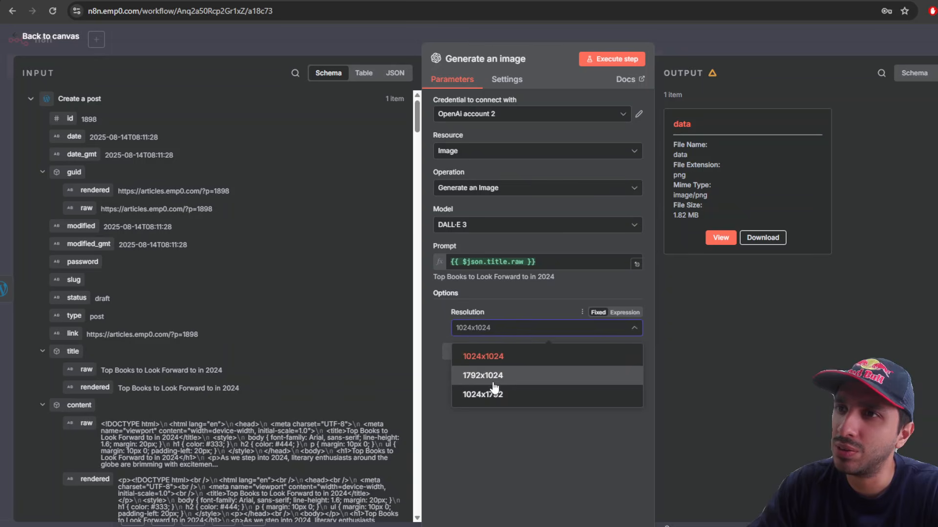
click(498, 377)
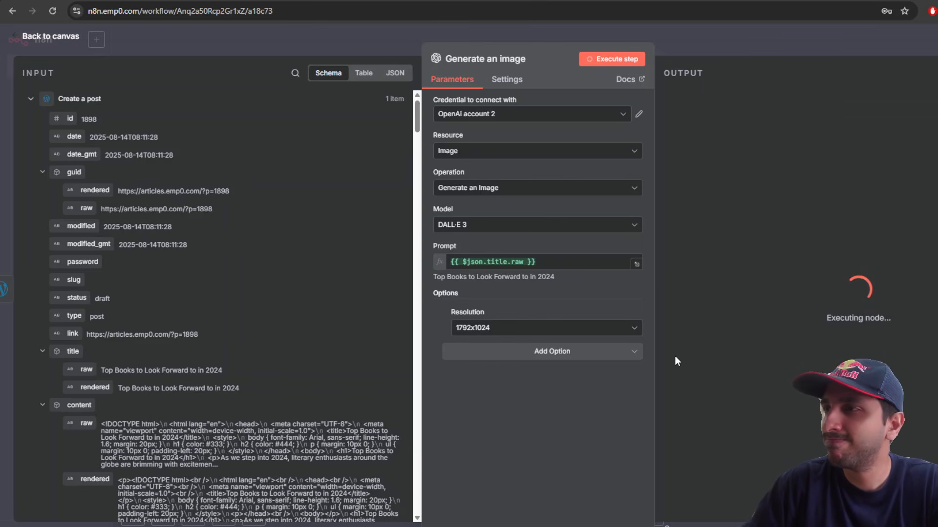
Step: View the generated bookshelf image, then switch the workflow to active
drag(422, 312, 322, 312)
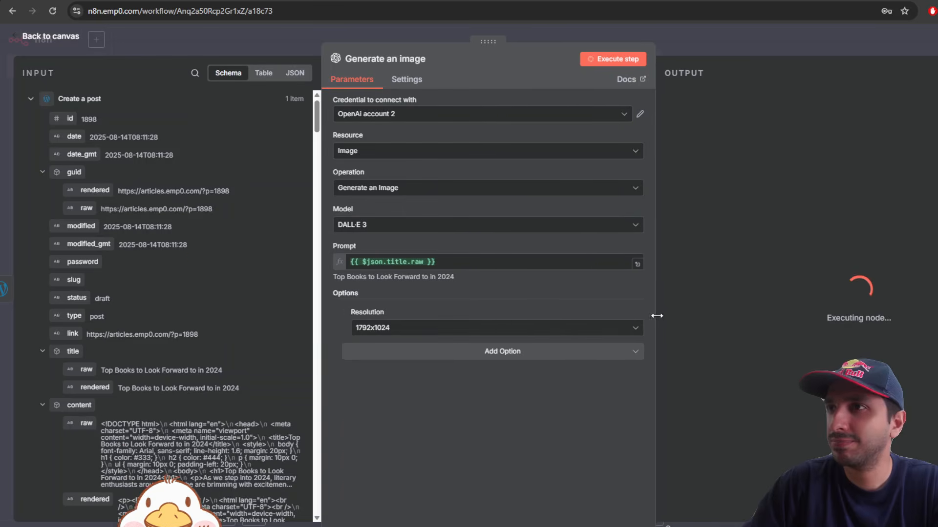
drag(655, 316, 598, 315)
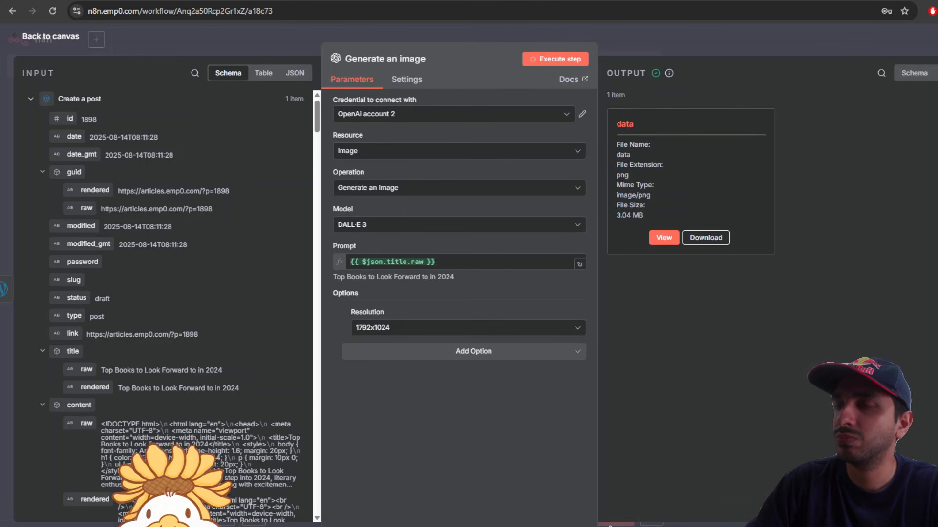
click(664, 237)
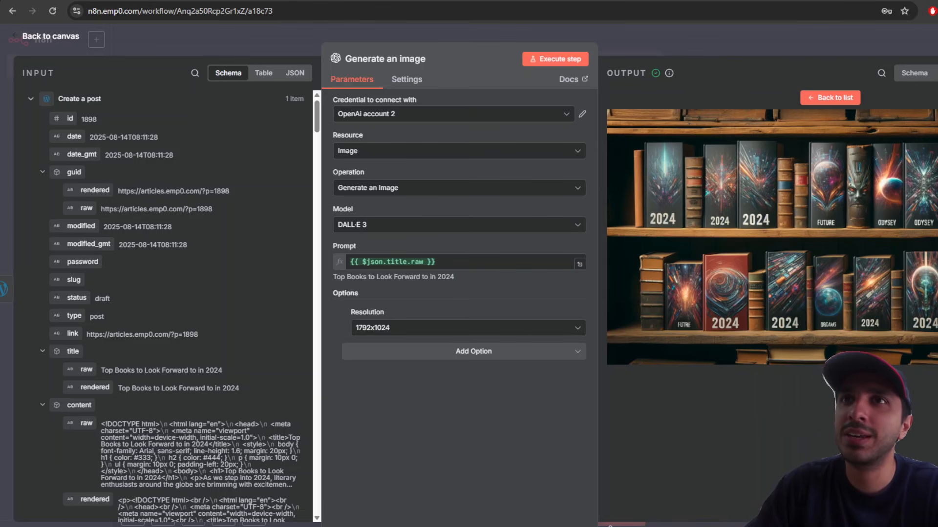
key(Escape)
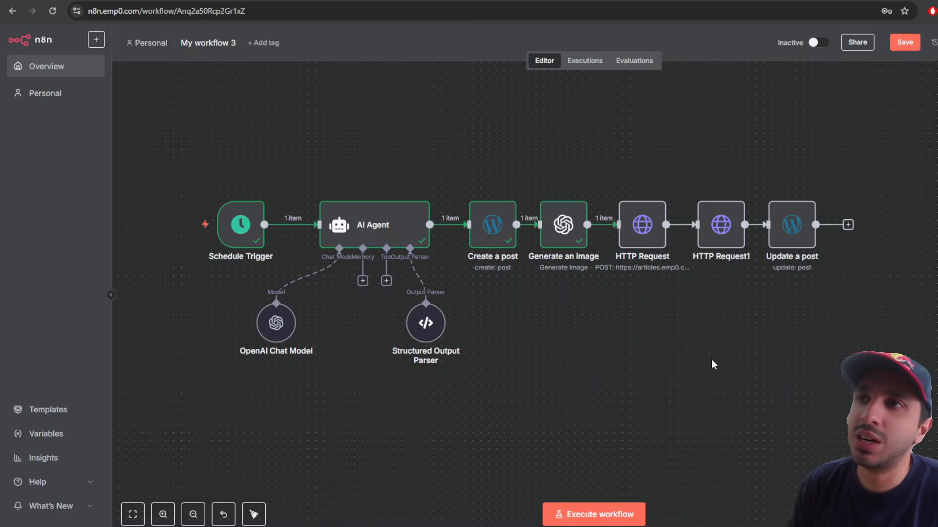
click(814, 42)
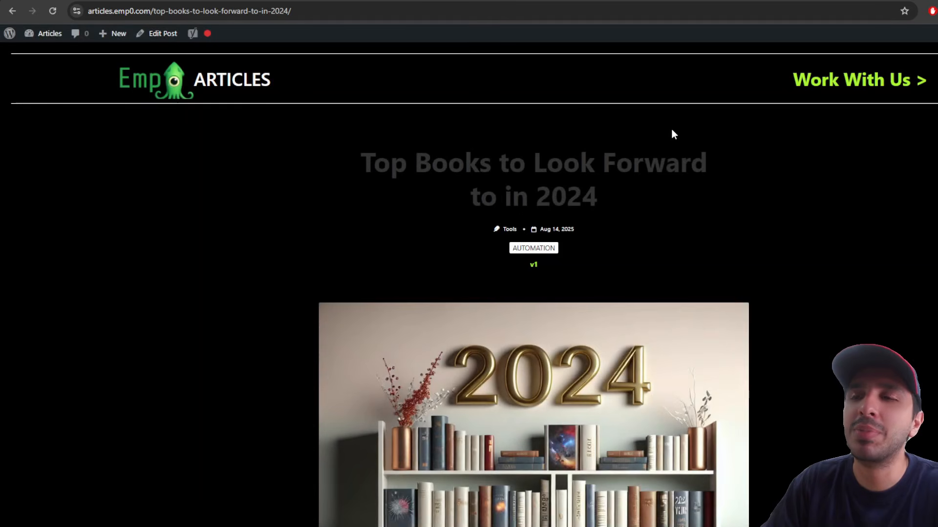
Step: Reload the post and inspect its book entries, including Fourth Wing and The Midnight Library
click(54, 14)
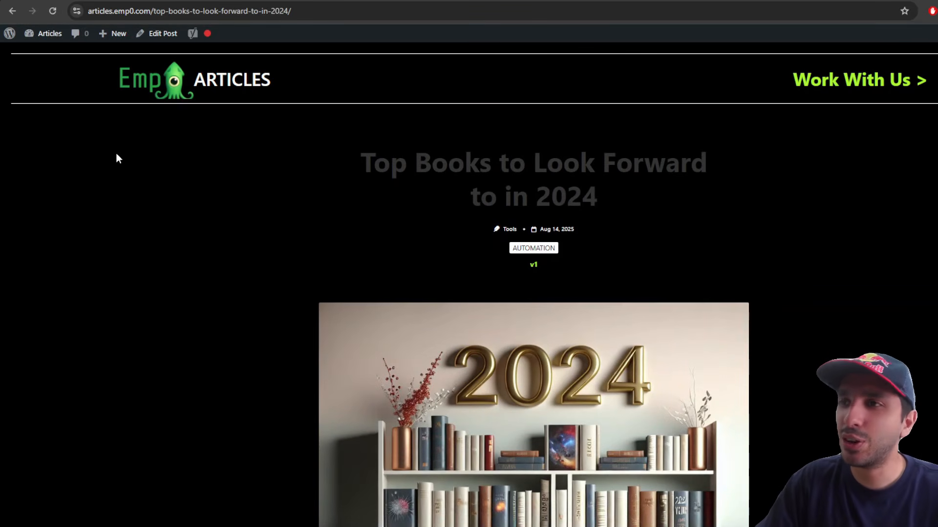
scroll(111, 170, down, 10)
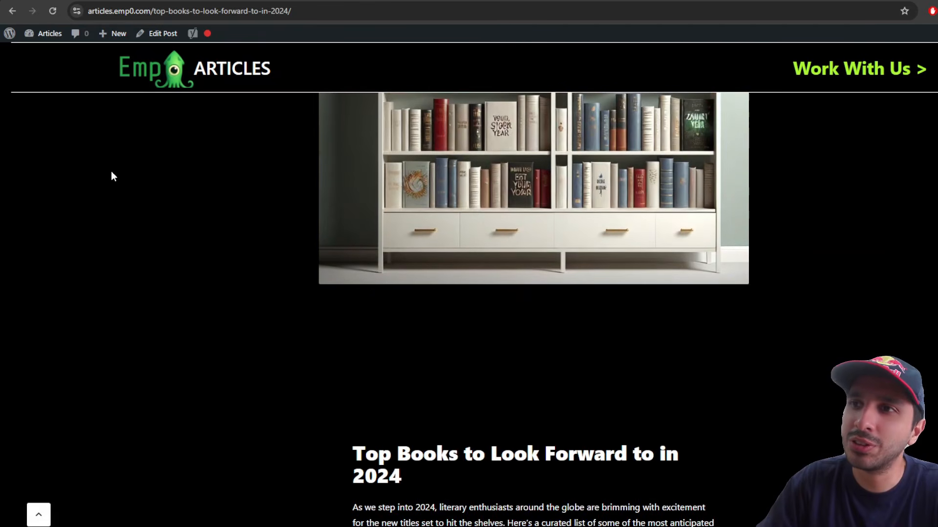
scroll(112, 175, down, 1)
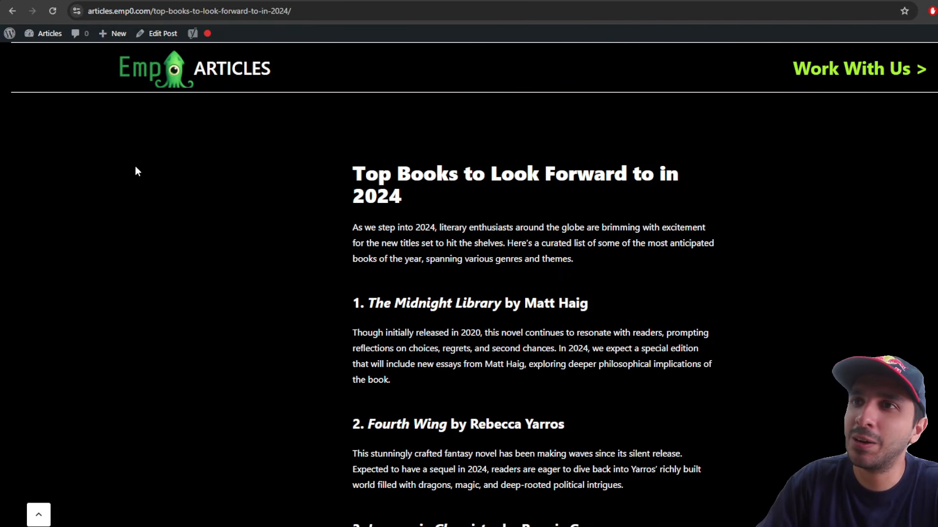
drag(136, 172, 519, 377)
click(519, 375)
drag(494, 424, 332, 313)
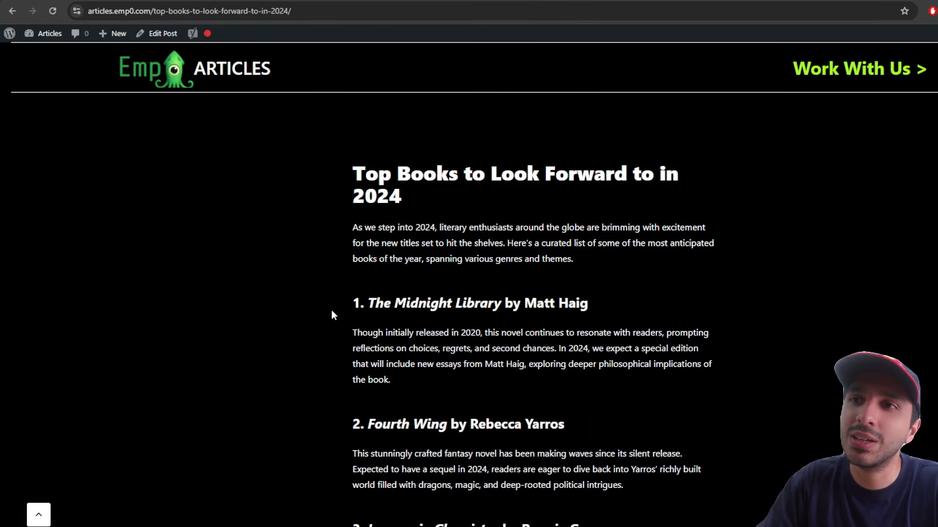
scroll(344, 342, down, 3)
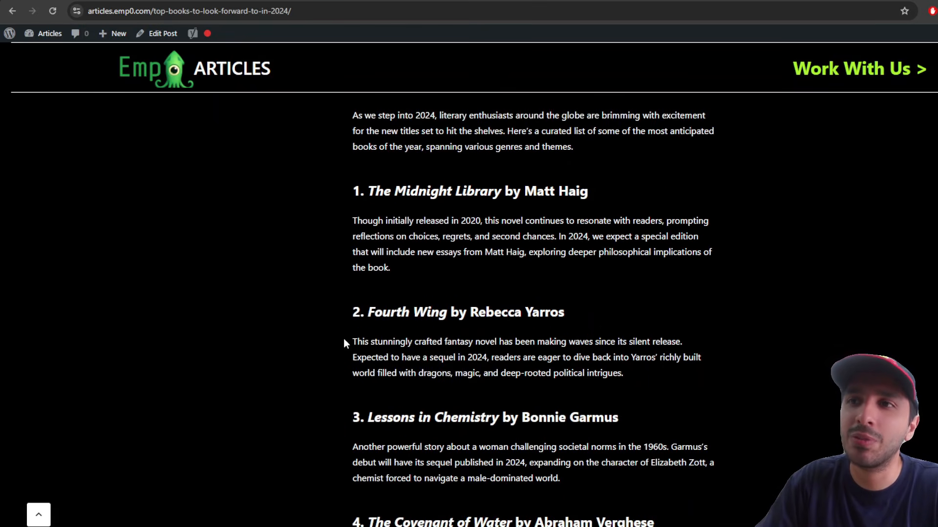
drag(351, 257, 641, 316)
click(640, 339)
scroll(640, 338, up, 2)
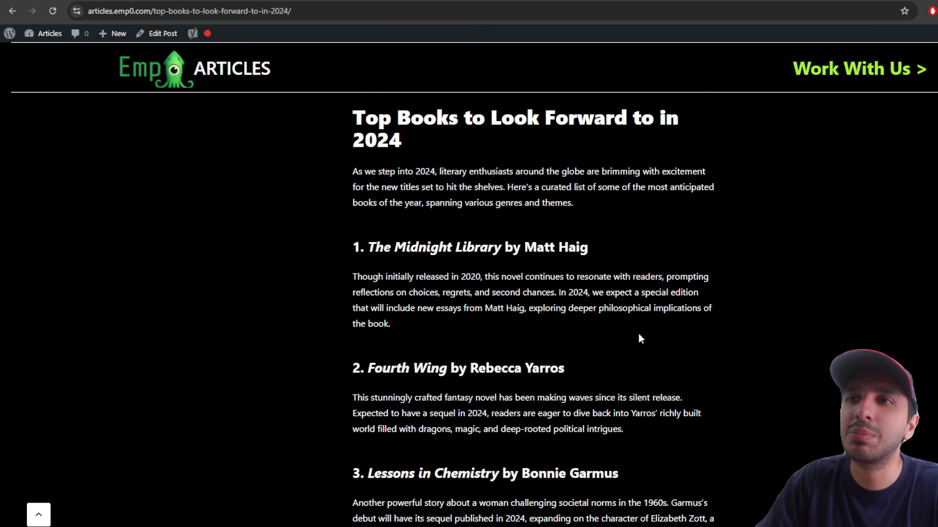
drag(354, 268, 480, 355)
click(737, 277)
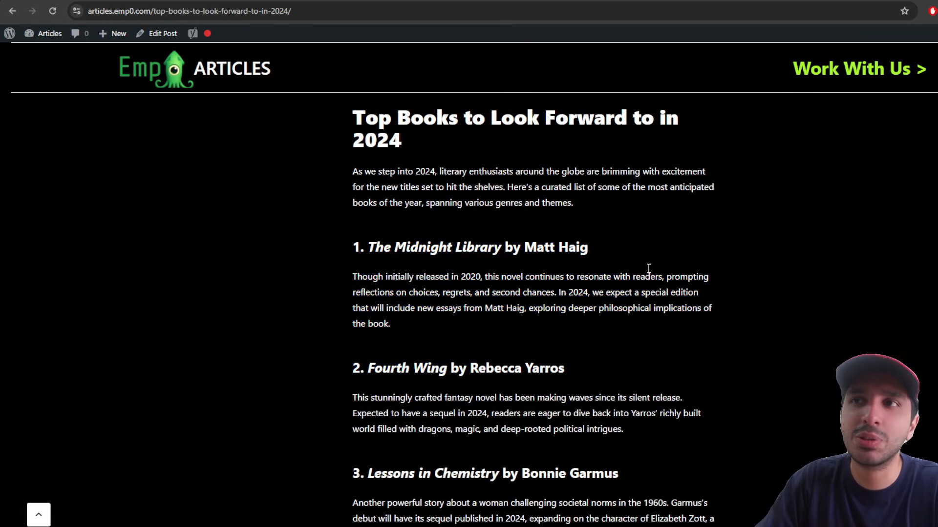
Step: Read down to the Conclusion, then select the entire article text with Ctrl+A
scroll(703, 361, down, 1)
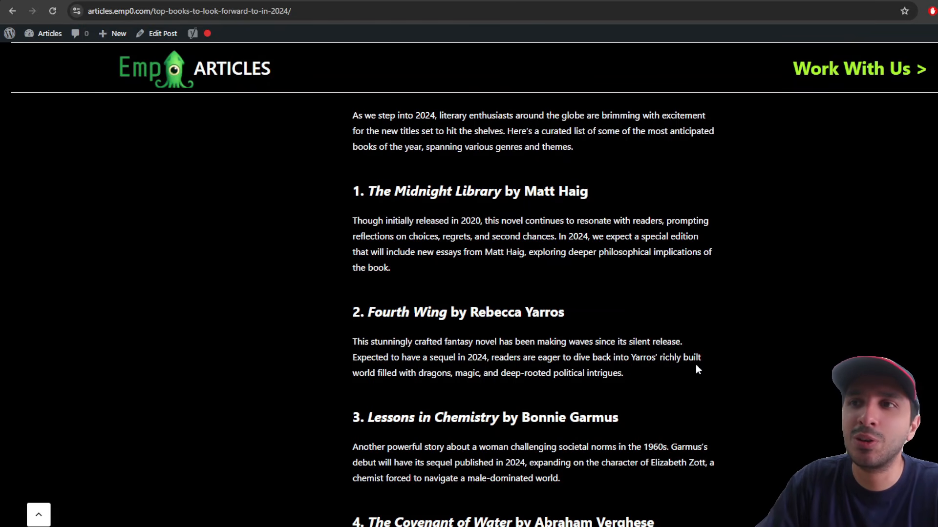
scroll(696, 369, down, 8)
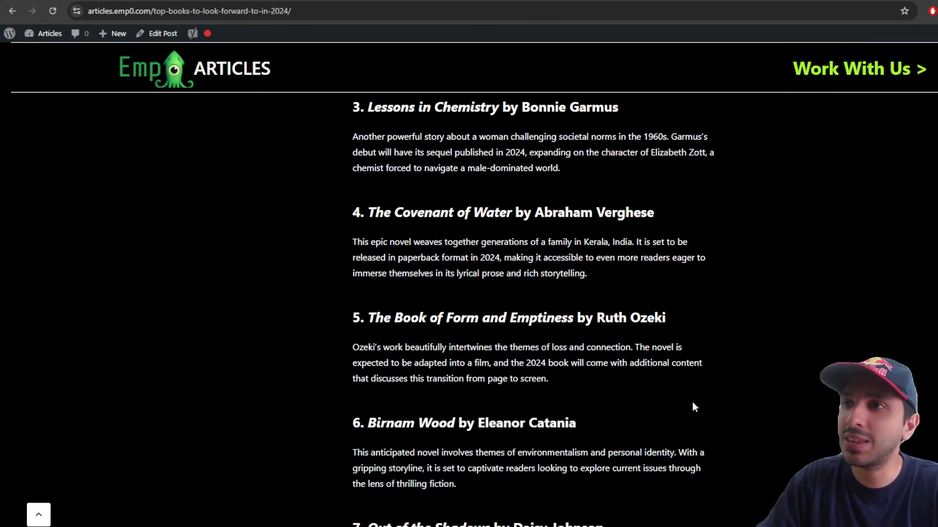
scroll(694, 404, down, 5)
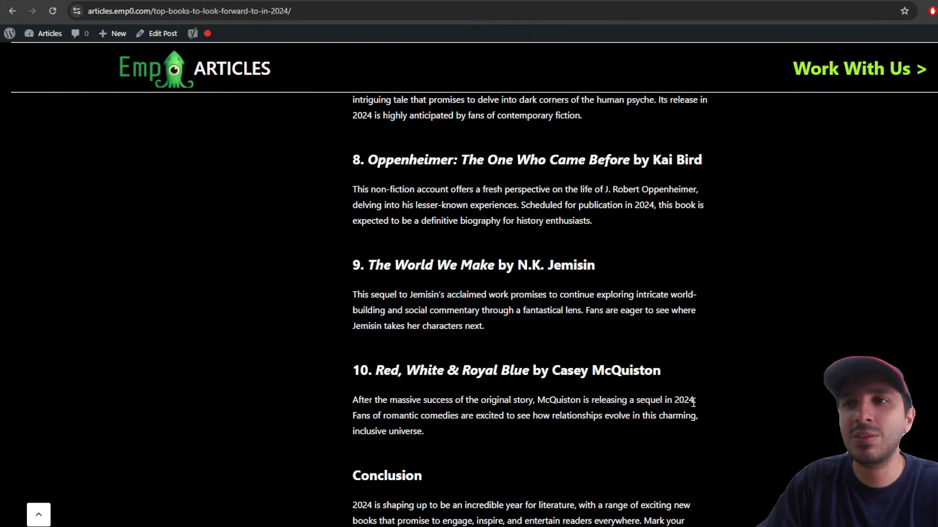
scroll(693, 403, down, 2)
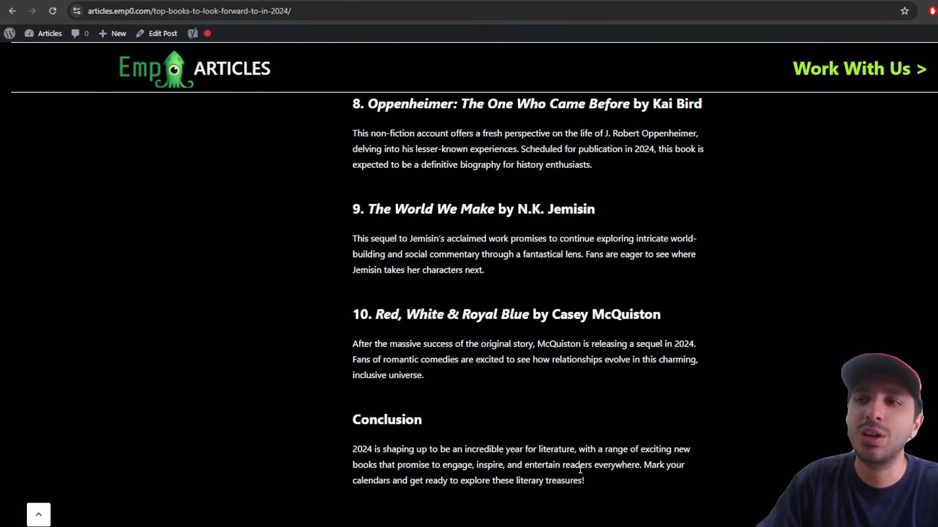
drag(586, 481, 477, 253)
click(473, 247)
scroll(469, 236, up, 5)
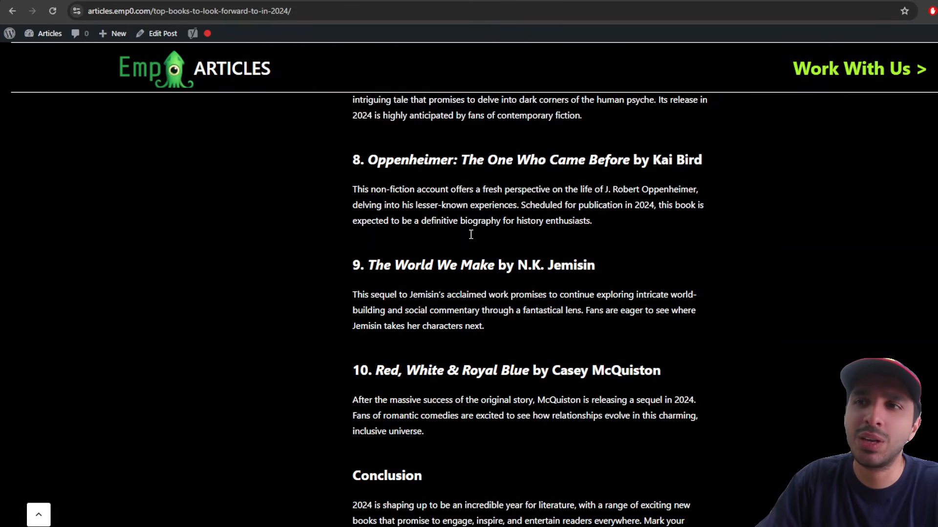
scroll(470, 235, up, 10)
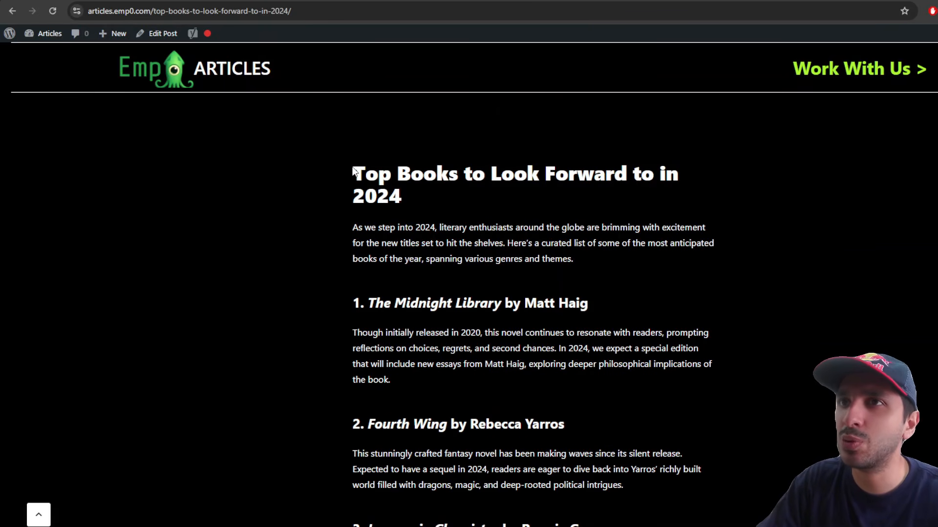
key(ctrl+a)
scroll(673, 441, down, 20)
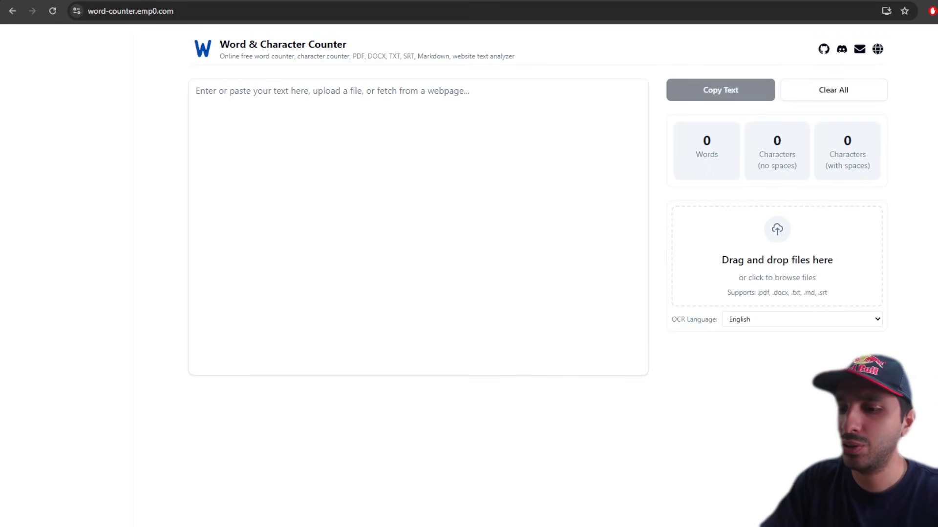
Step: Paste the article into the counter: 527 words, 2743 characters without spaces, 3280 with spaces
click(344, 195)
key(ctrl+v)
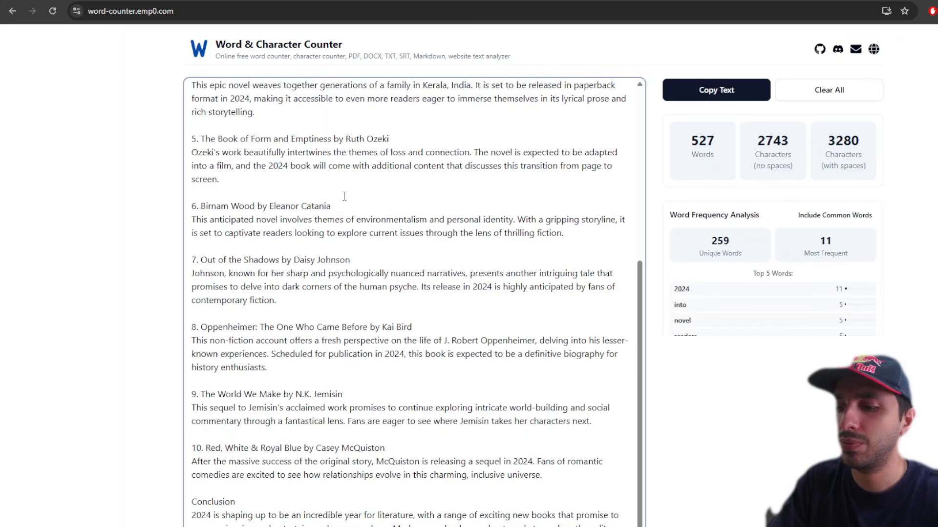
drag(683, 139, 703, 121)
click(875, 174)
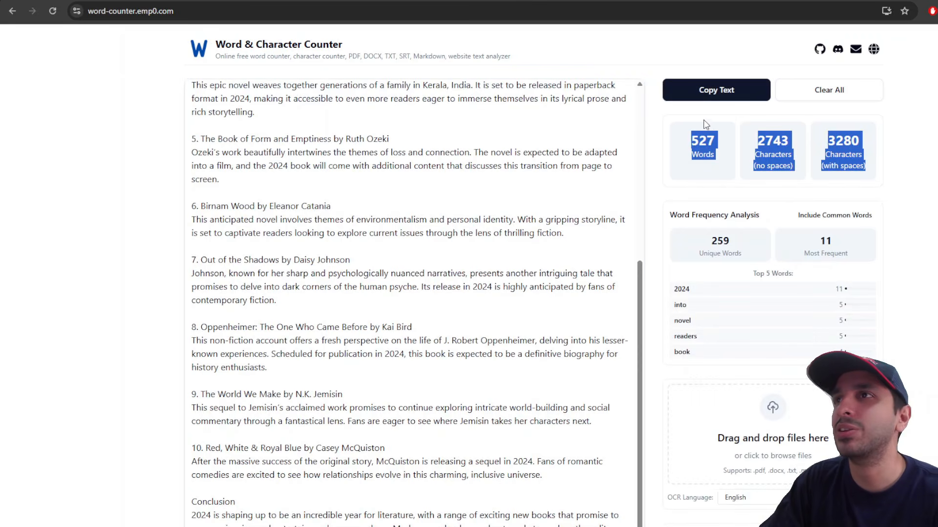
click(691, 132)
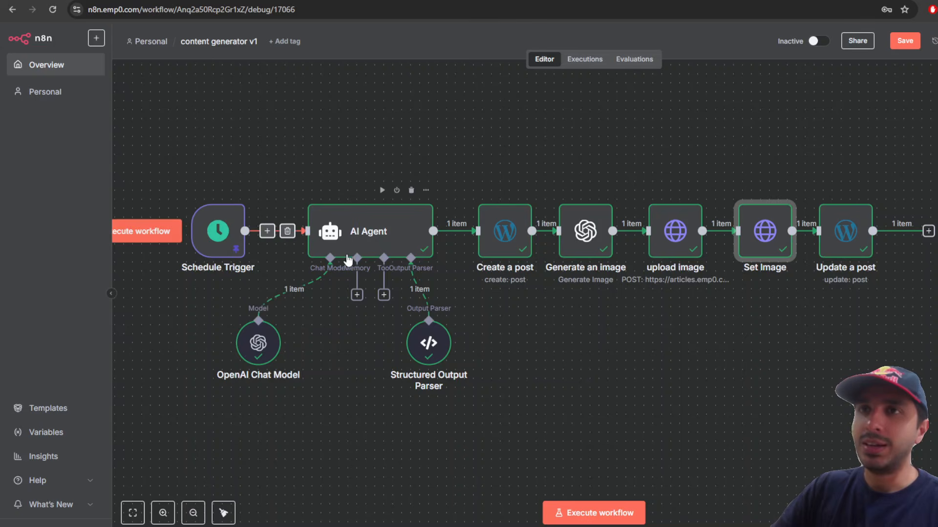
Step: Review the AI Agent's prompt 'top books in 2024'
double_click(372, 246)
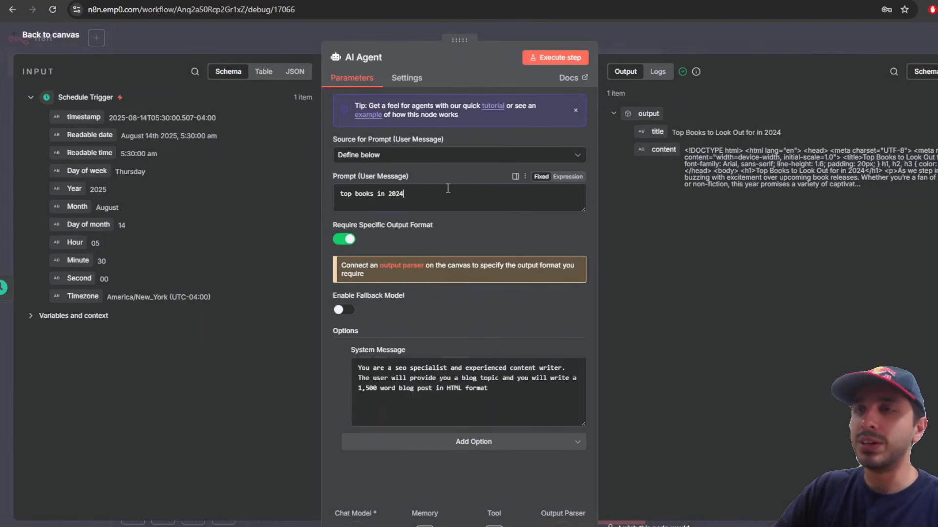
drag(447, 188, 280, 188)
drag(336, 176, 400, 199)
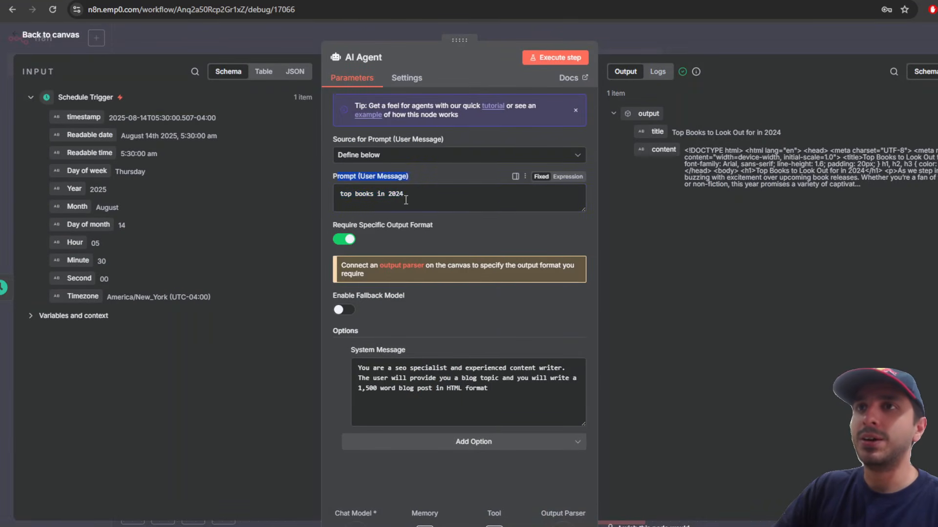
drag(340, 194, 410, 188)
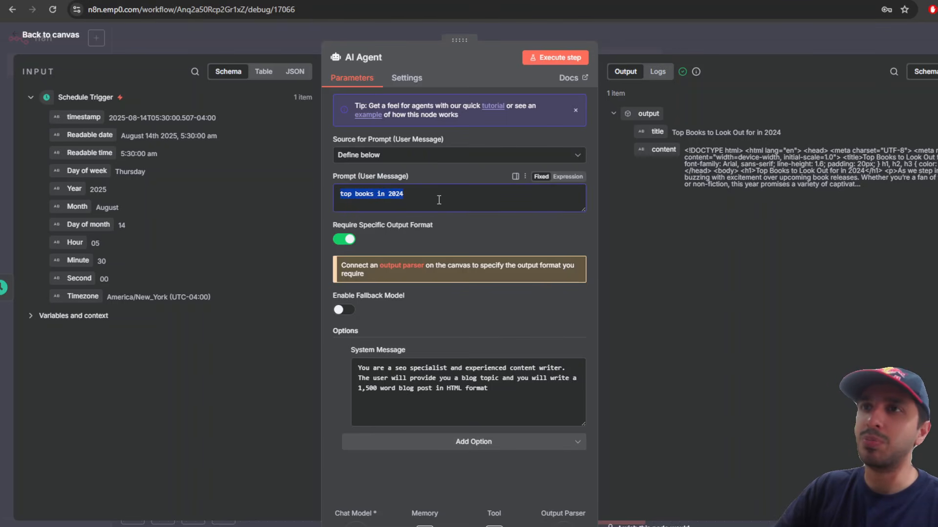
Step: Return to the canvas and move the Schedule Trigger node further left
click(704, 50)
scroll(480, 238, left, 4)
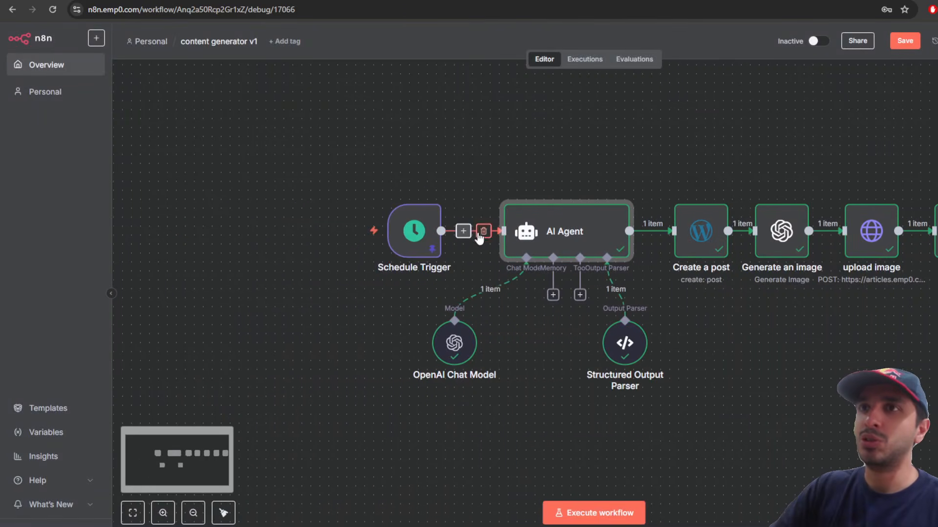
drag(408, 228, 372, 229)
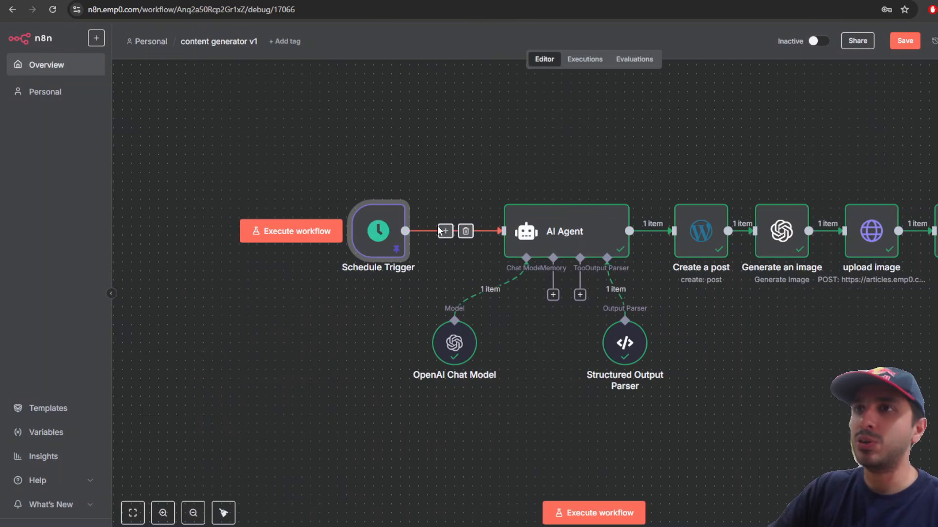
Step: Insert an OpenAI Message a model step using GPT-4O-MINI-SEARCH-PREVIEW with a news-topic prompt
click(445, 231)
text(open)
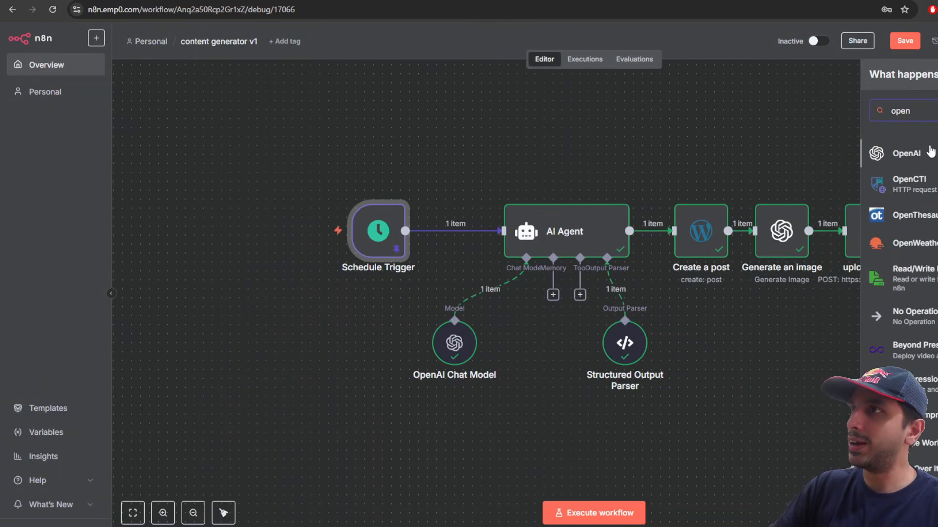
click(907, 153)
scroll(903, 312, down, 1)
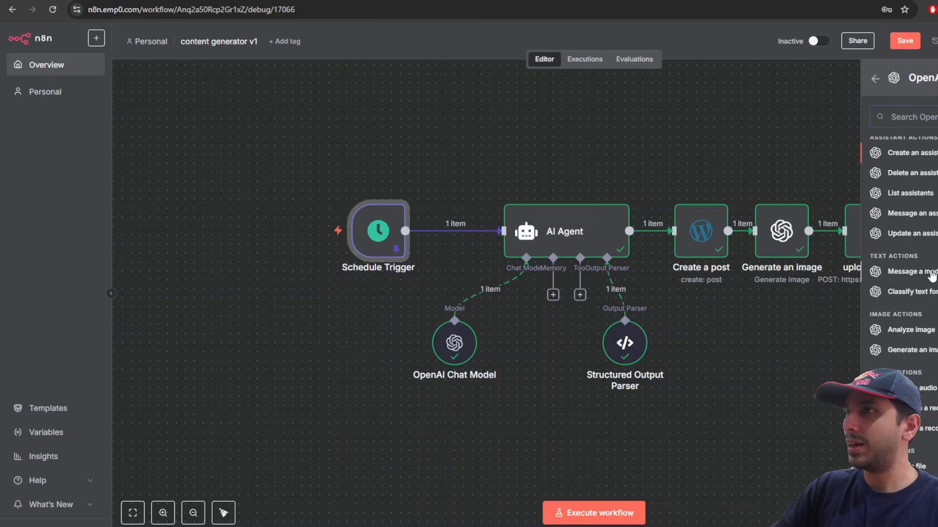
click(931, 276)
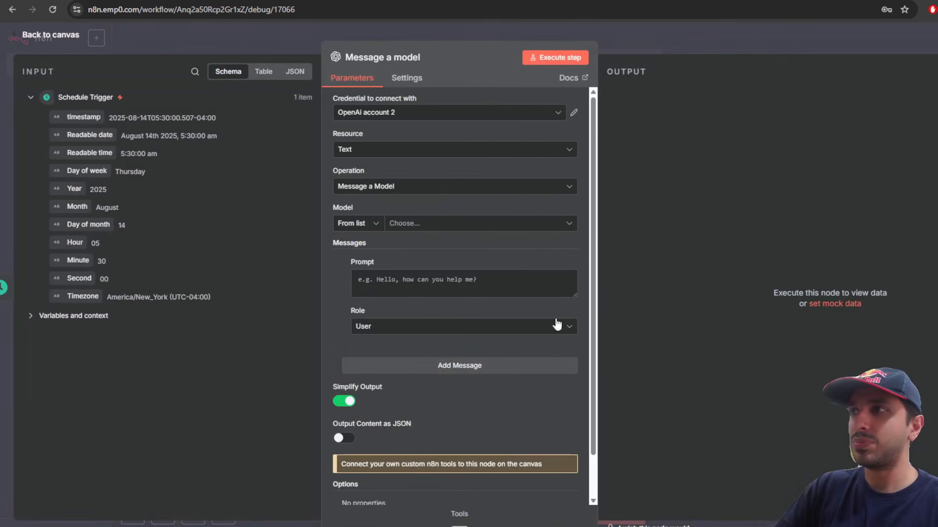
click(400, 224)
text(sea)
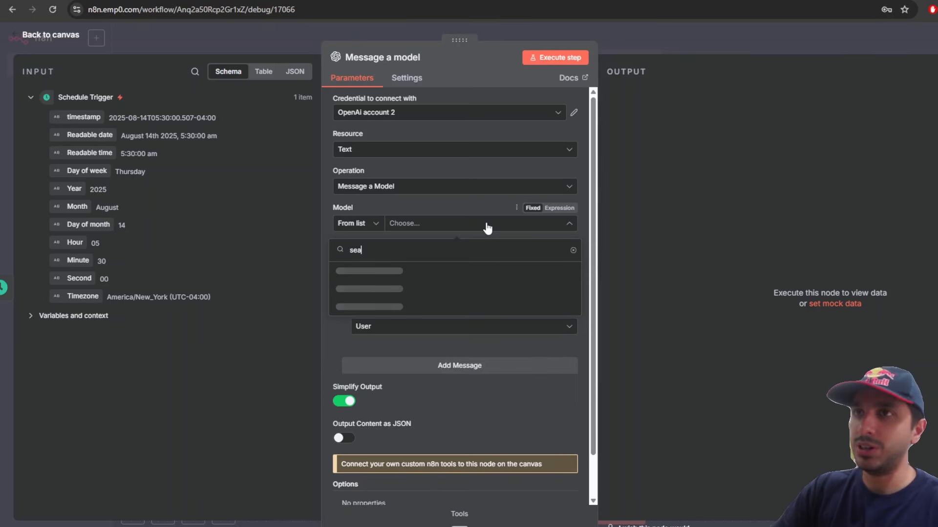
text(rch)
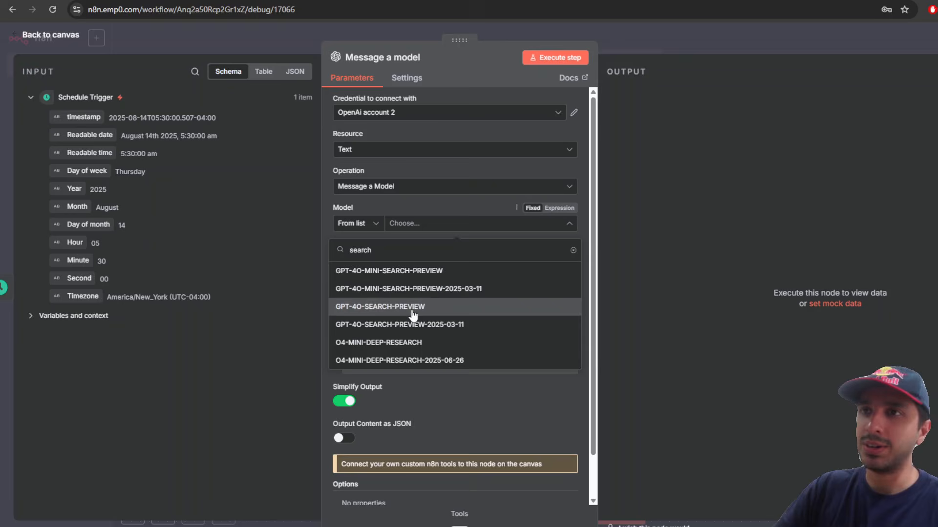
click(416, 271)
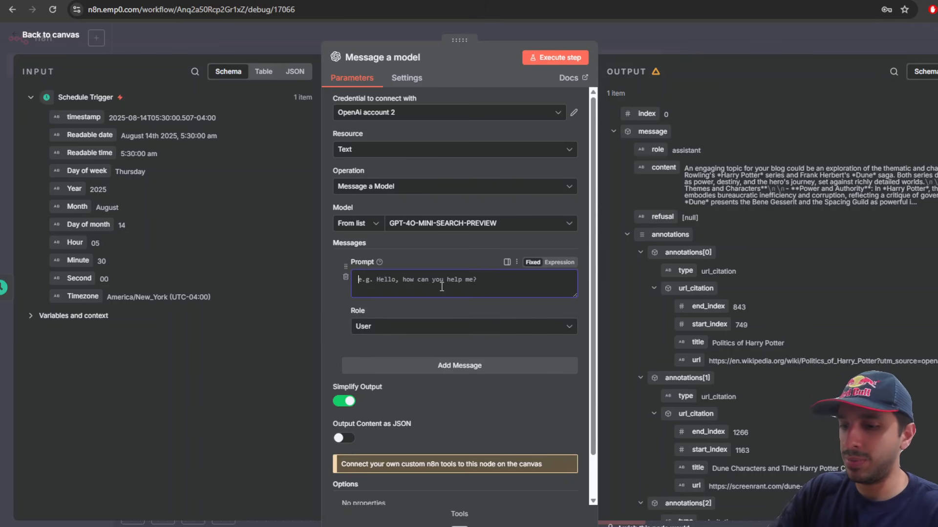
text(find an interesting topic regarding latest news today.)
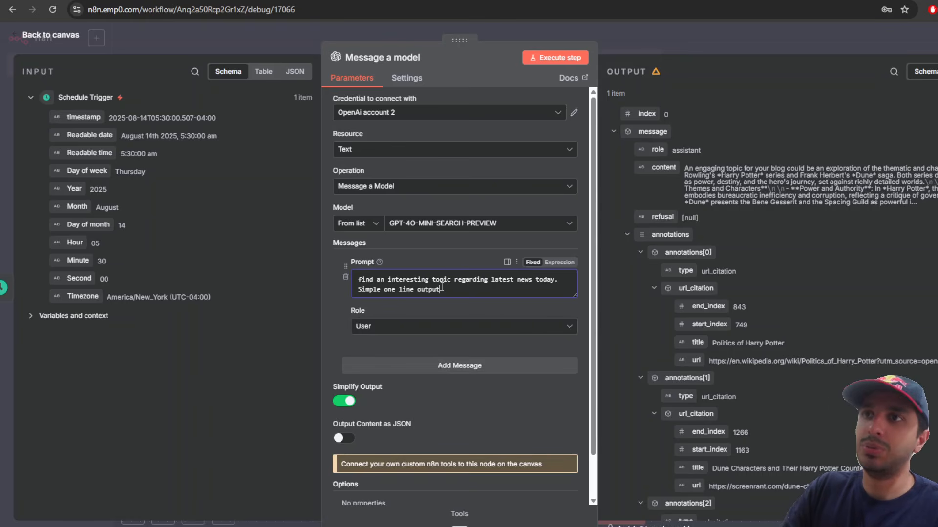
Step: Execute the step and check the one-line news topic it returns
click(556, 57)
click(645, 46)
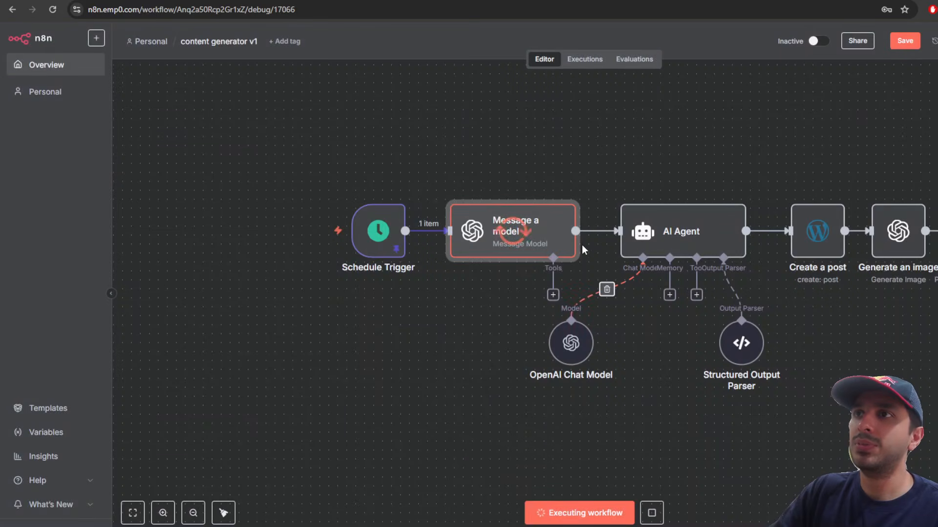
double_click(553, 242)
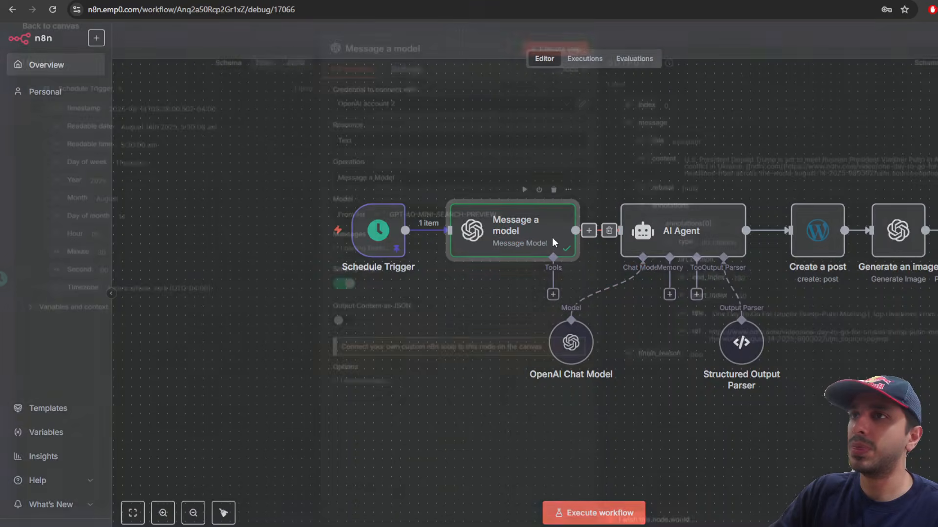
drag(694, 164, 799, 164)
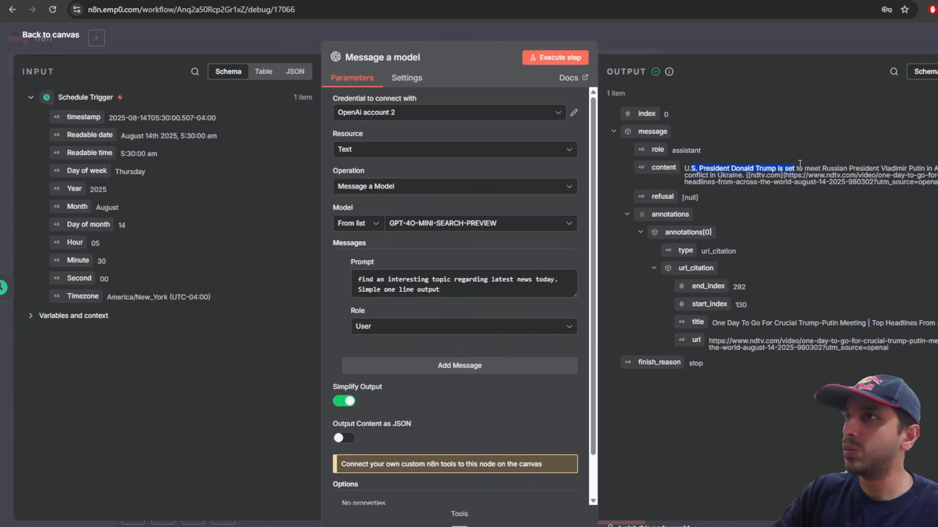
drag(934, 169, 748, 177)
click(747, 176)
click(738, 32)
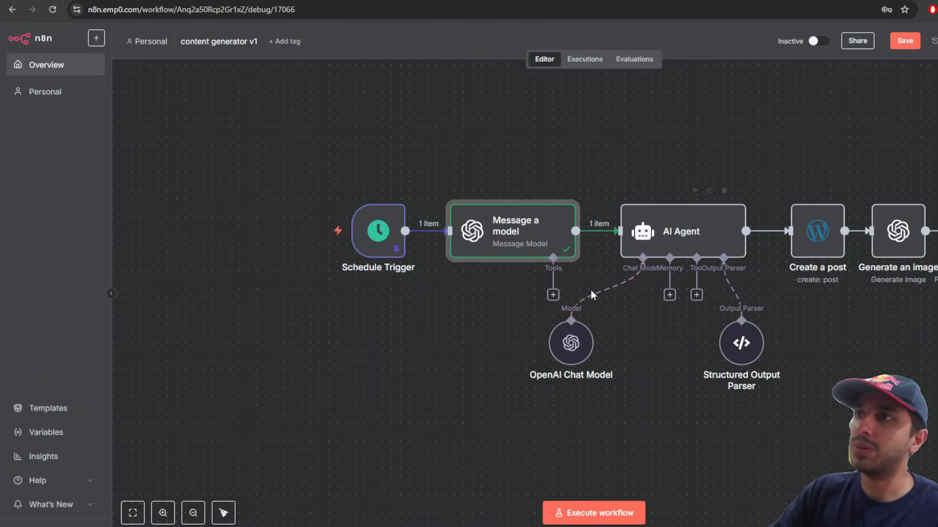
Step: Replace the AI Agent's 'top books in 2024' prompt with the incoming news content field
double_click(662, 231)
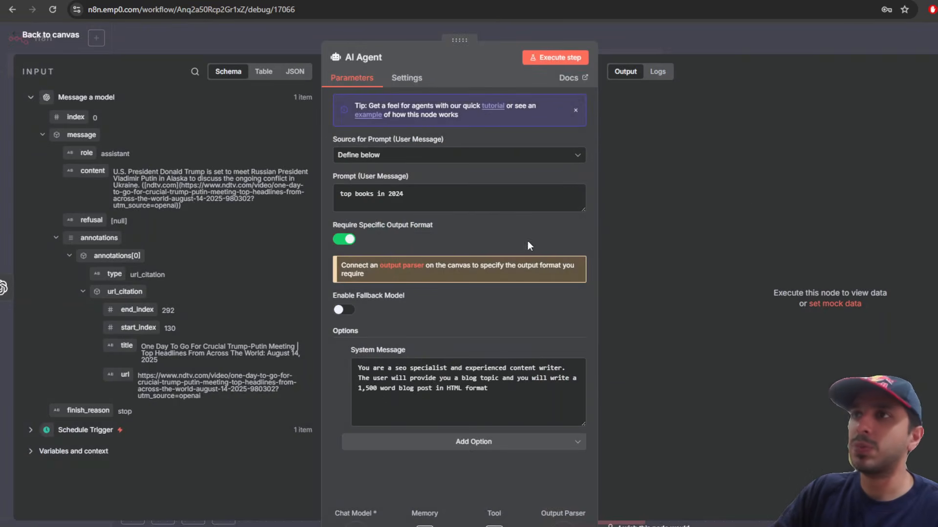
key(ctrl+a)
key(BackSpace)
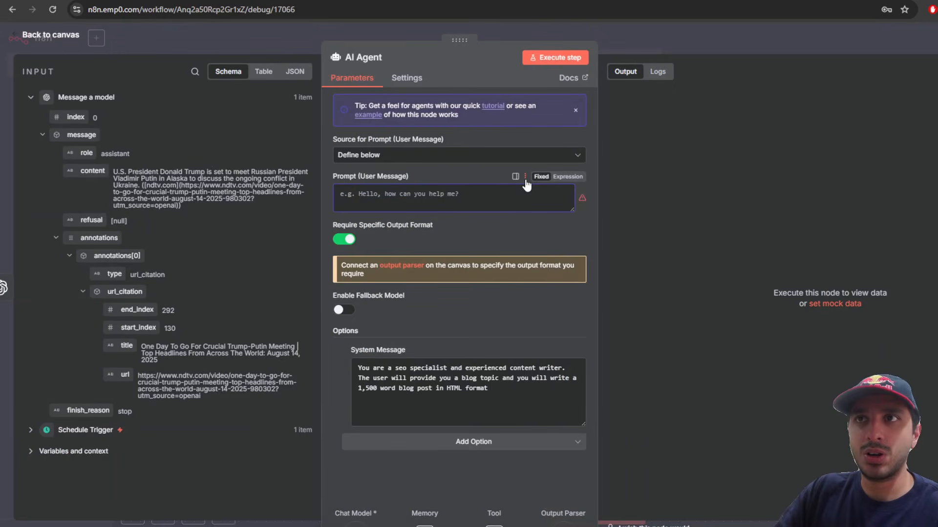
drag(86, 171, 473, 204)
click(695, 42)
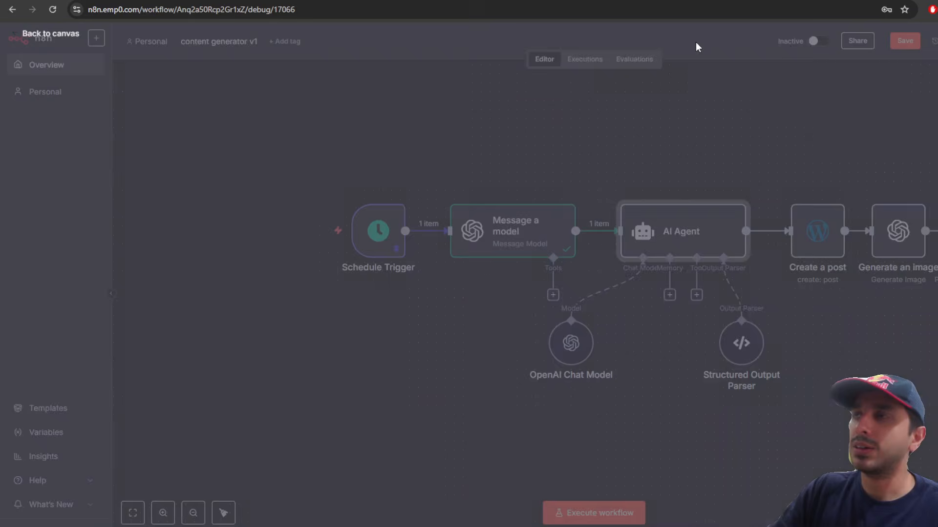
Step: Execute the whole workflow from the Schedule Trigger
scroll(787, 288, down, 5)
drag(792, 340, 709, 341)
mouse_move(485, 275)
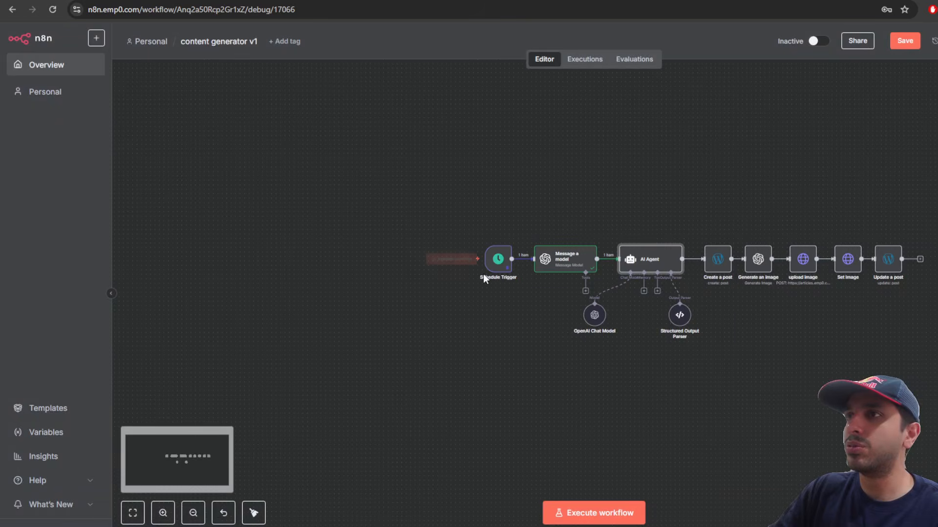
scroll(733, 267, up, 5)
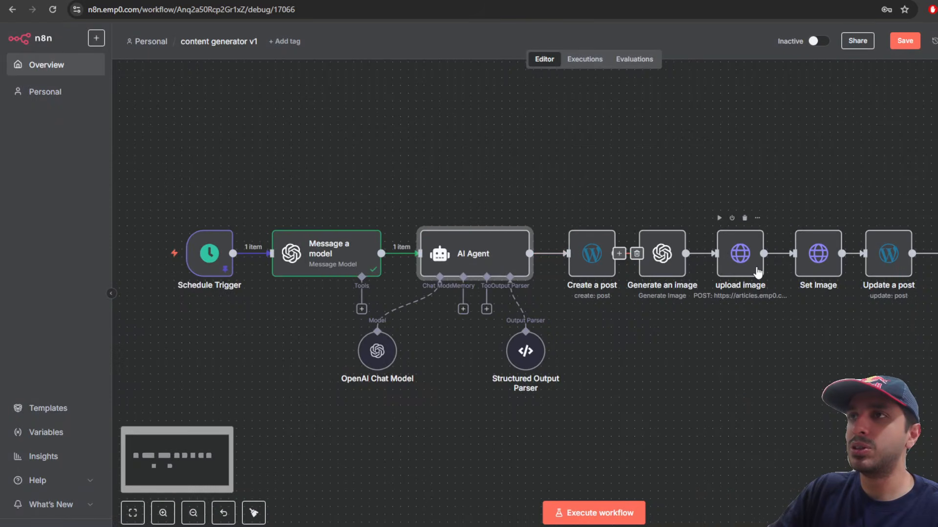
click(147, 254)
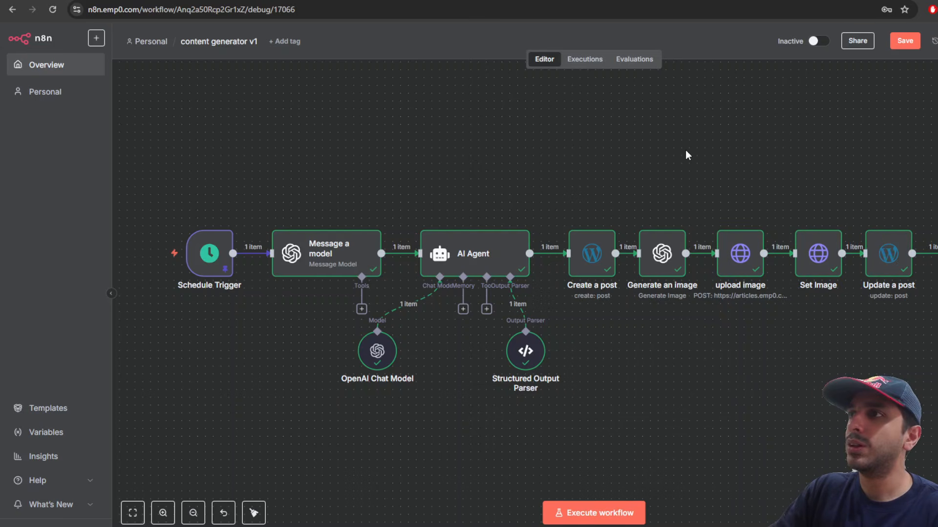
Step: Open the Bitcoin record-high post's guid URL from Update a post in a new tab and scroll it
double_click(886, 250)
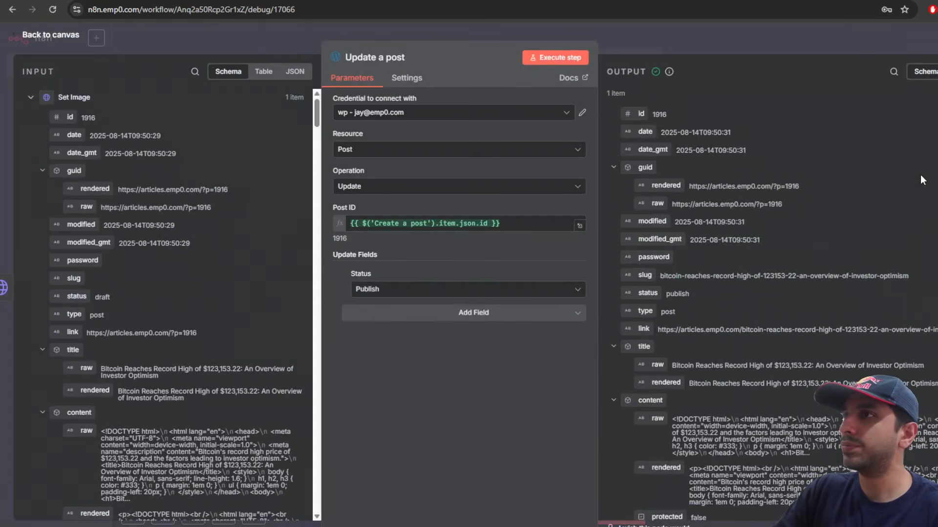
drag(692, 186, 901, 182)
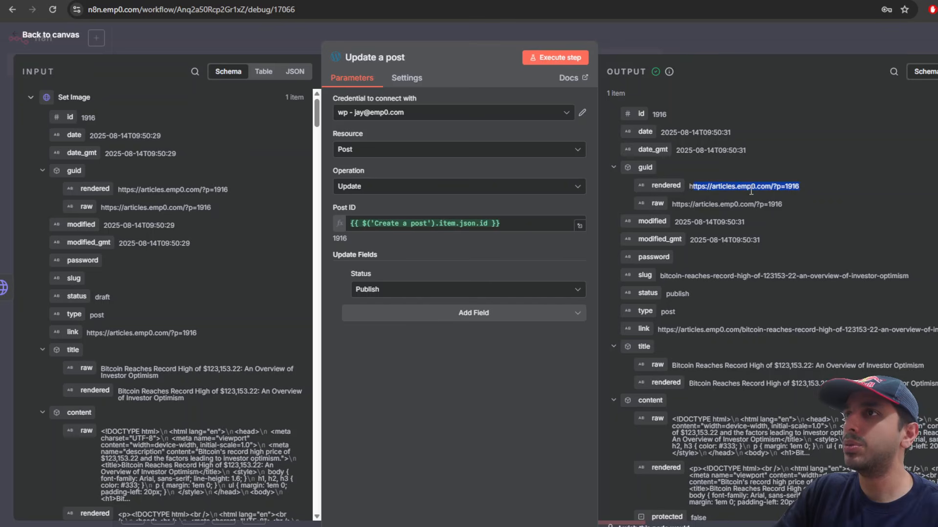
click(817, 187)
drag(818, 187, 688, 189)
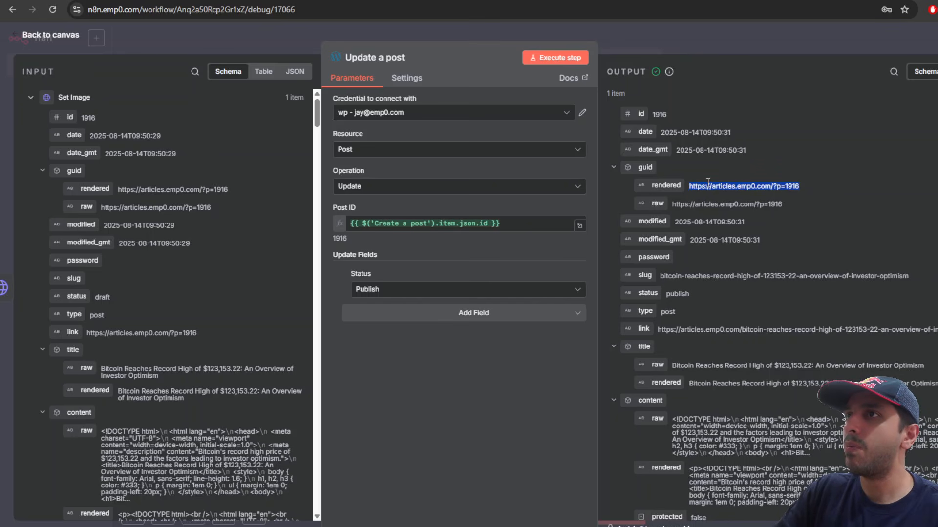
right_click(722, 189)
click(751, 231)
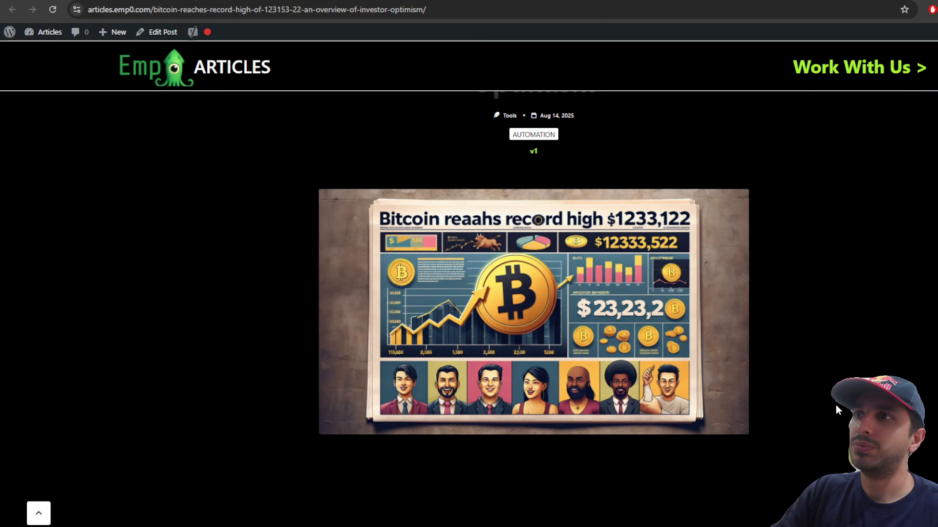
scroll(825, 425, down, 7)
scroll(821, 425, down, 12)
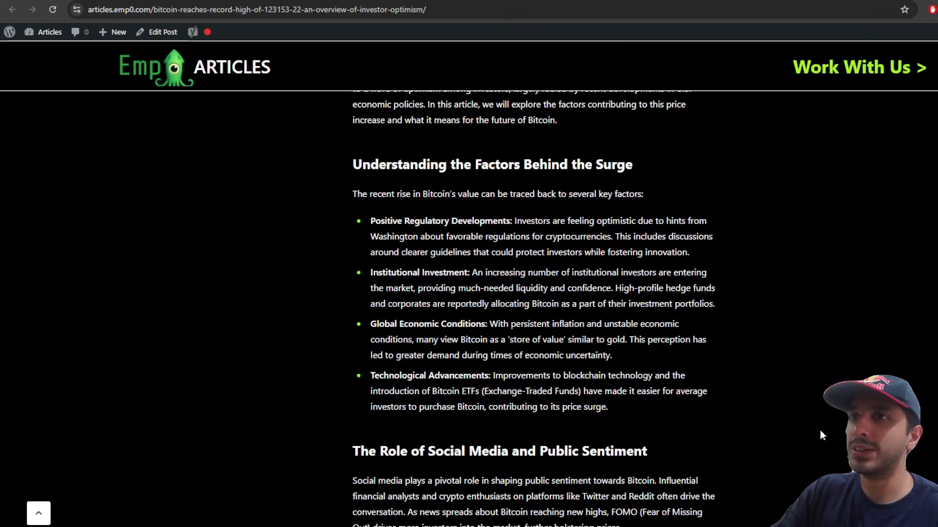